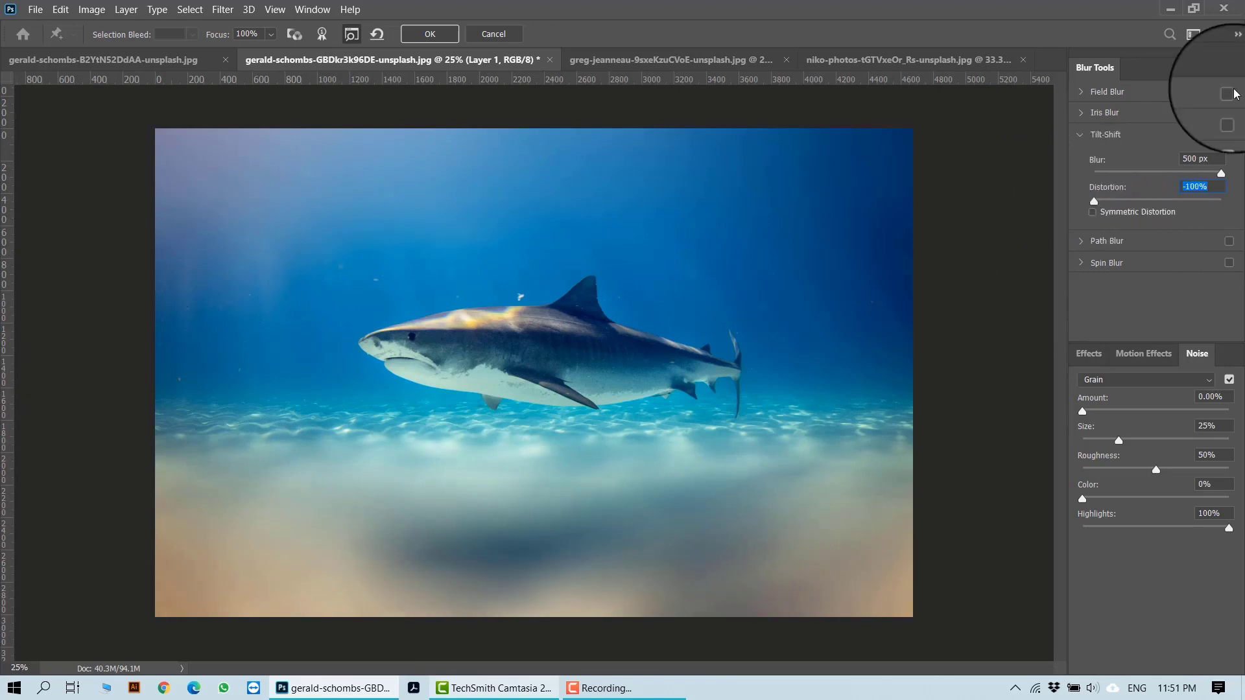
Try Symmetric Distortion on the shark image's Tilt-Shift blur and clear the Tilt-Shift effect.
left_click(1093, 213)
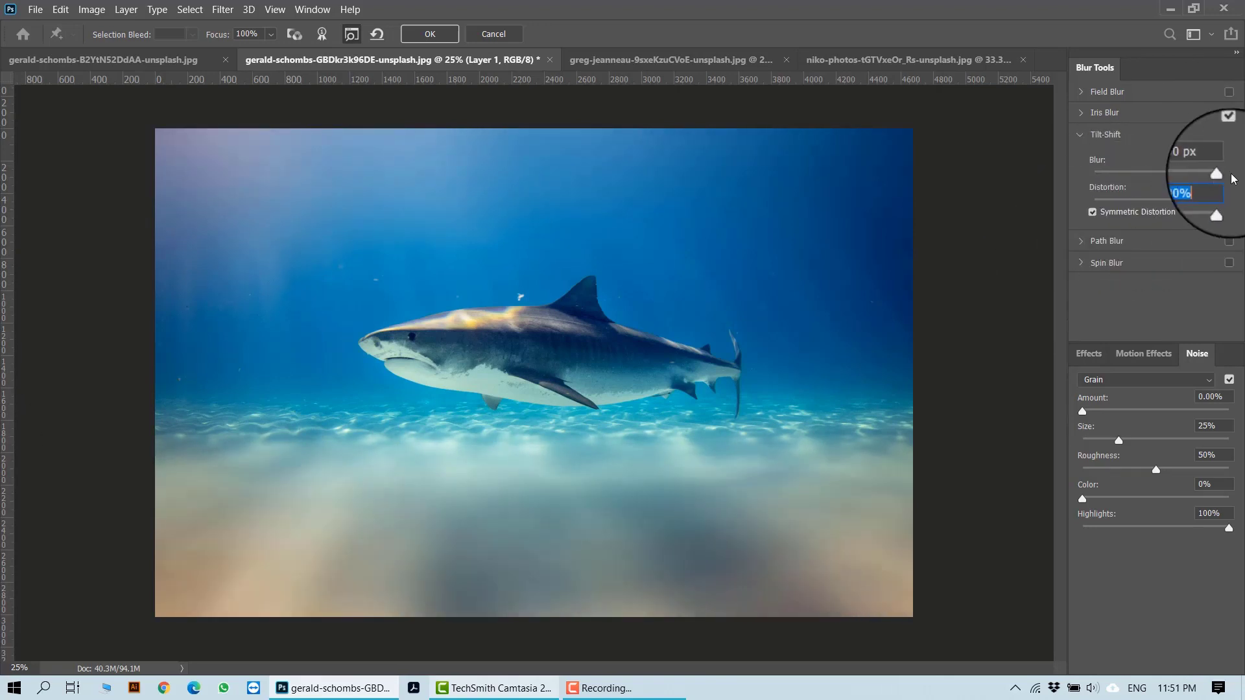
left_click_drag(1224, 173, 1235, 182)
left_click(377, 35)
left_click_drag(1124, 174, 1175, 189)
left_click(1100, 213)
left_click(1230, 134)
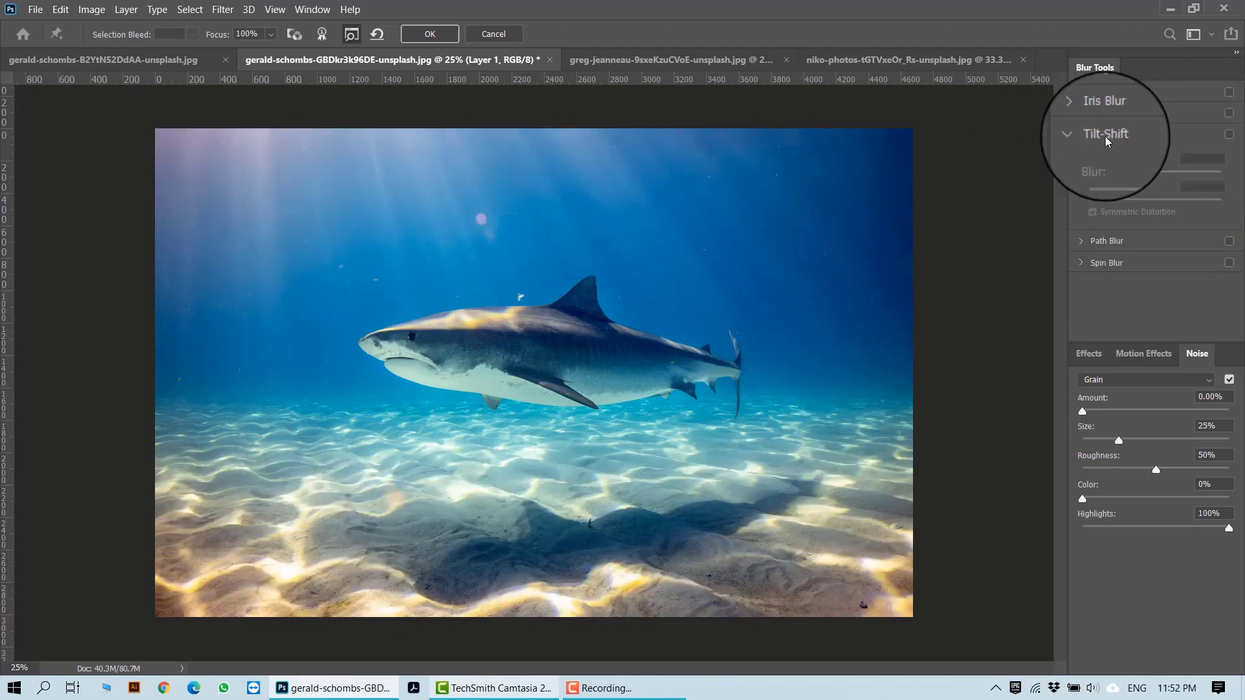
Try the Path Blur effect and leave the Blur Gallery without applying it.
left_click(1229, 156)
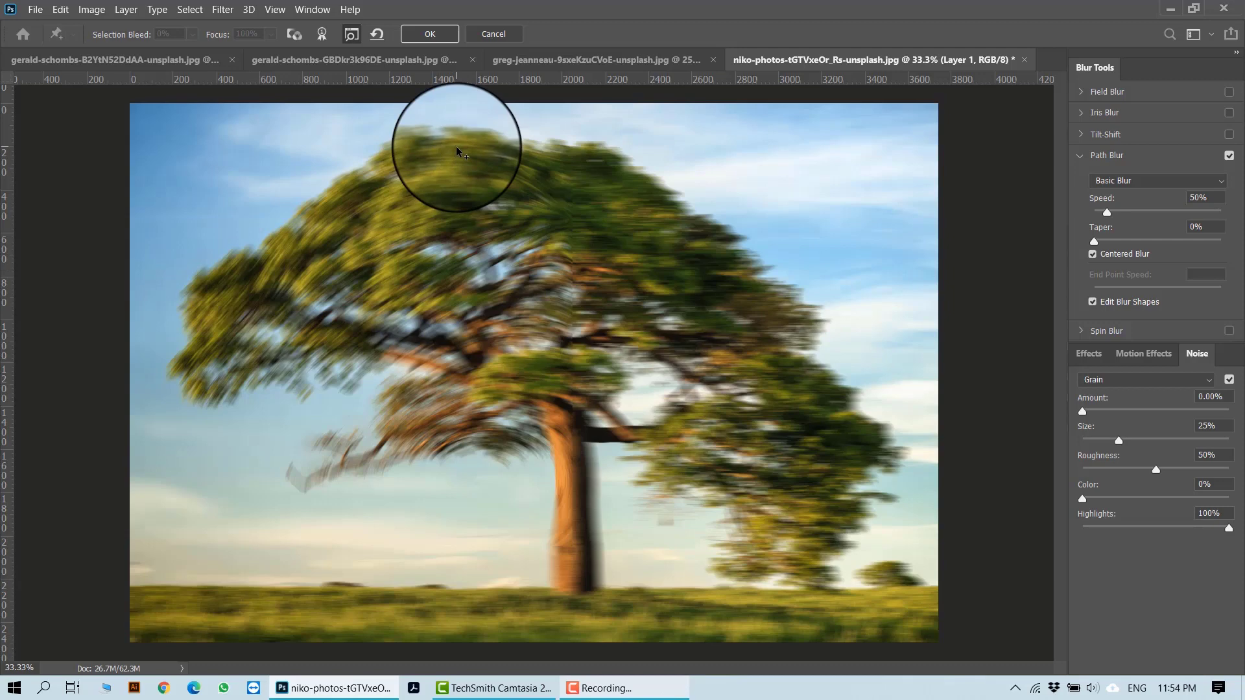
left_click(493, 34)
left_click(222, 9)
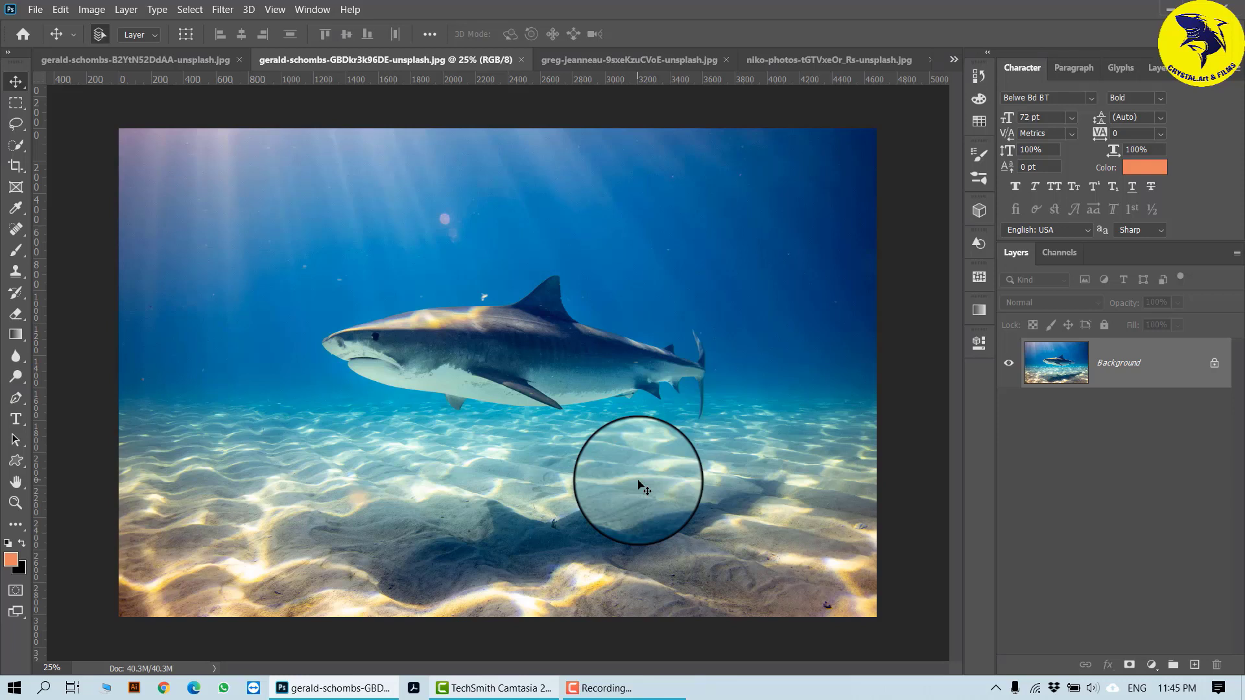
left_click(223, 10)
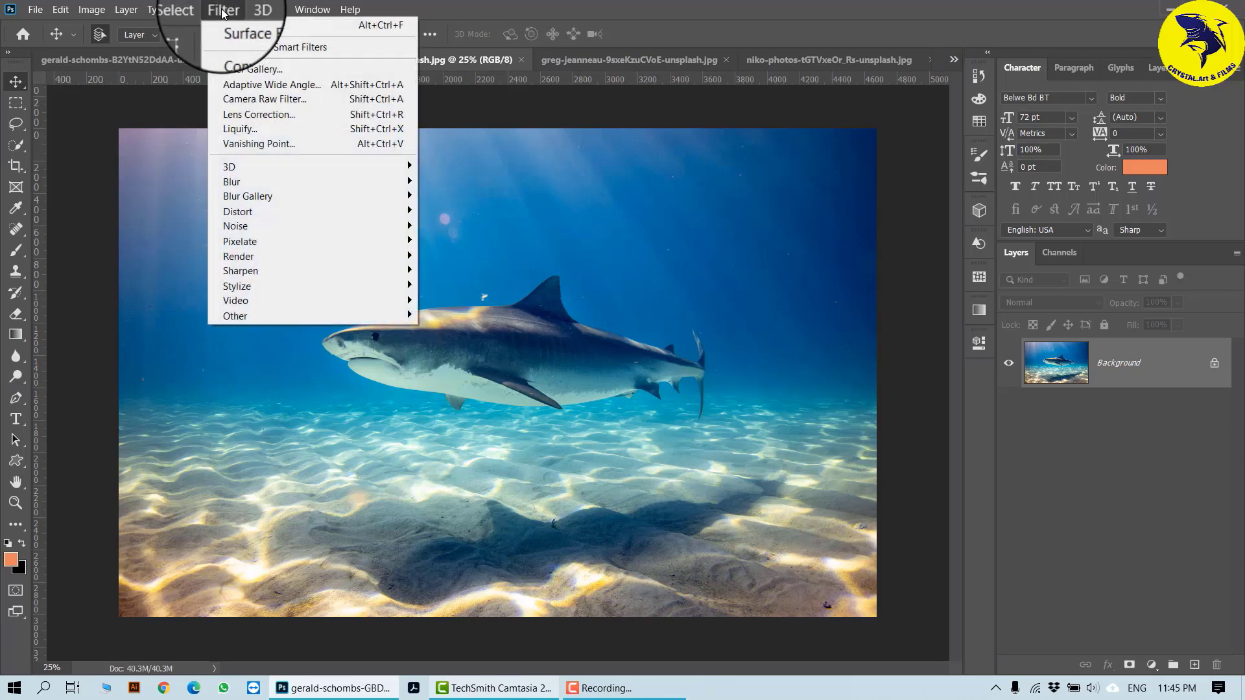
mouse_move(323, 293)
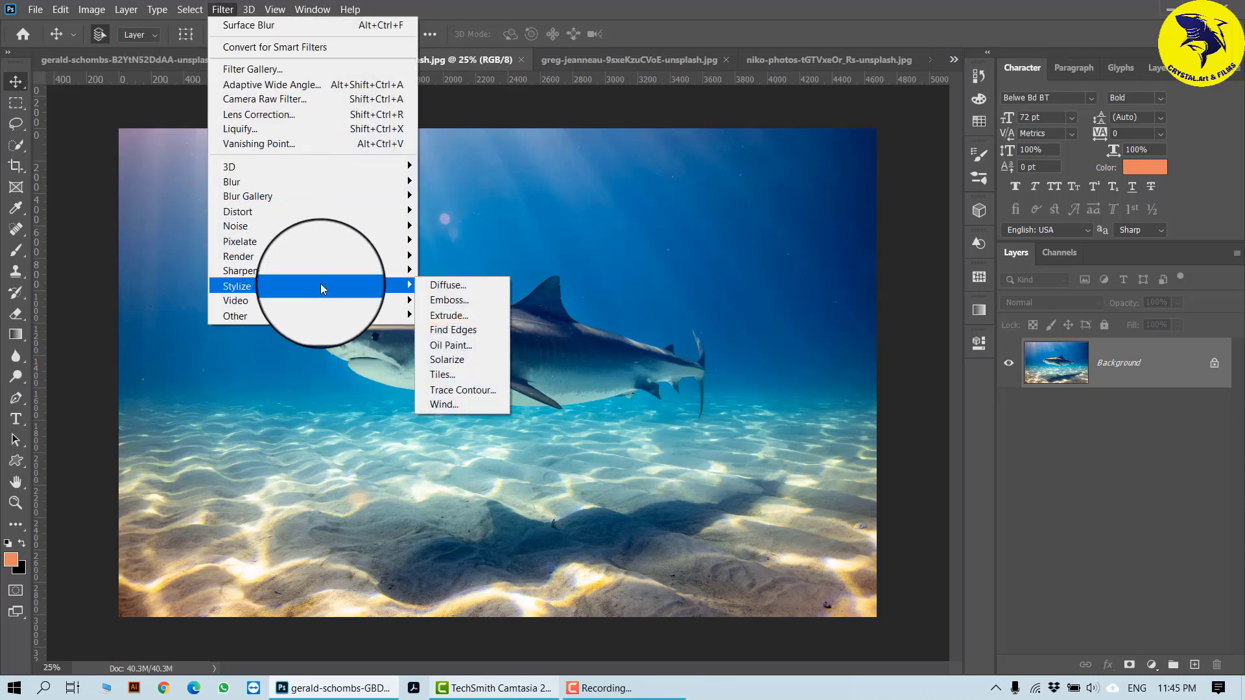
mouse_move(307, 217)
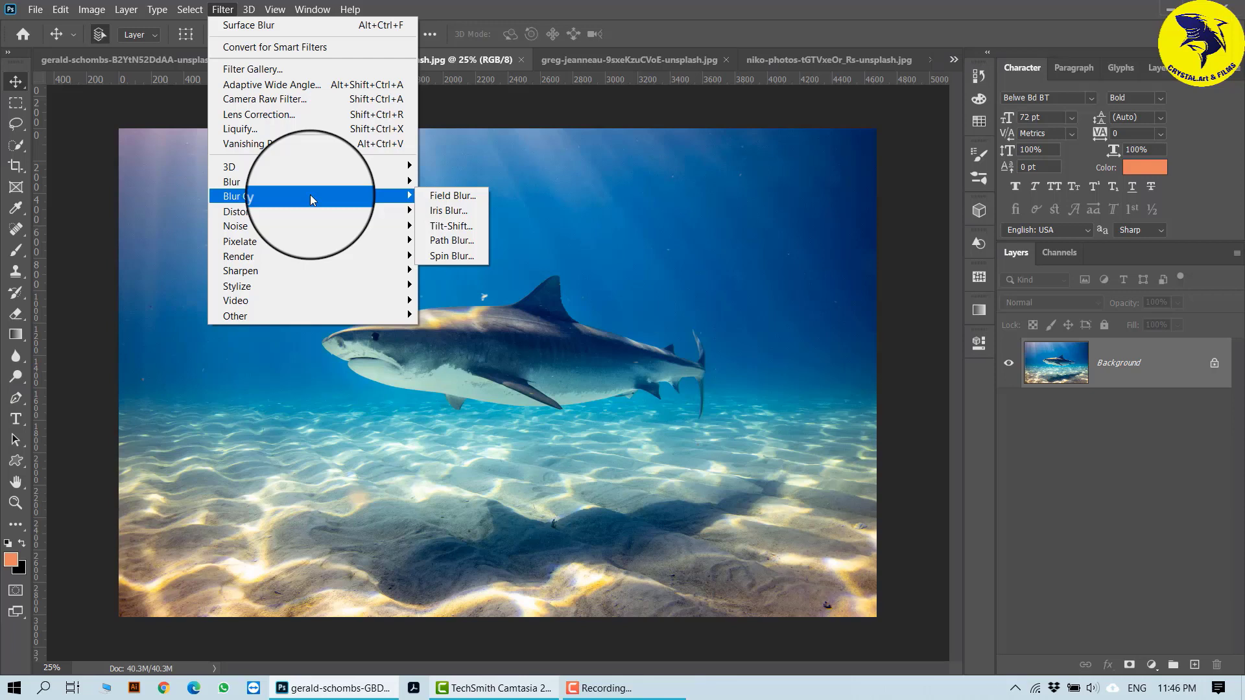
left_click(111, 316)
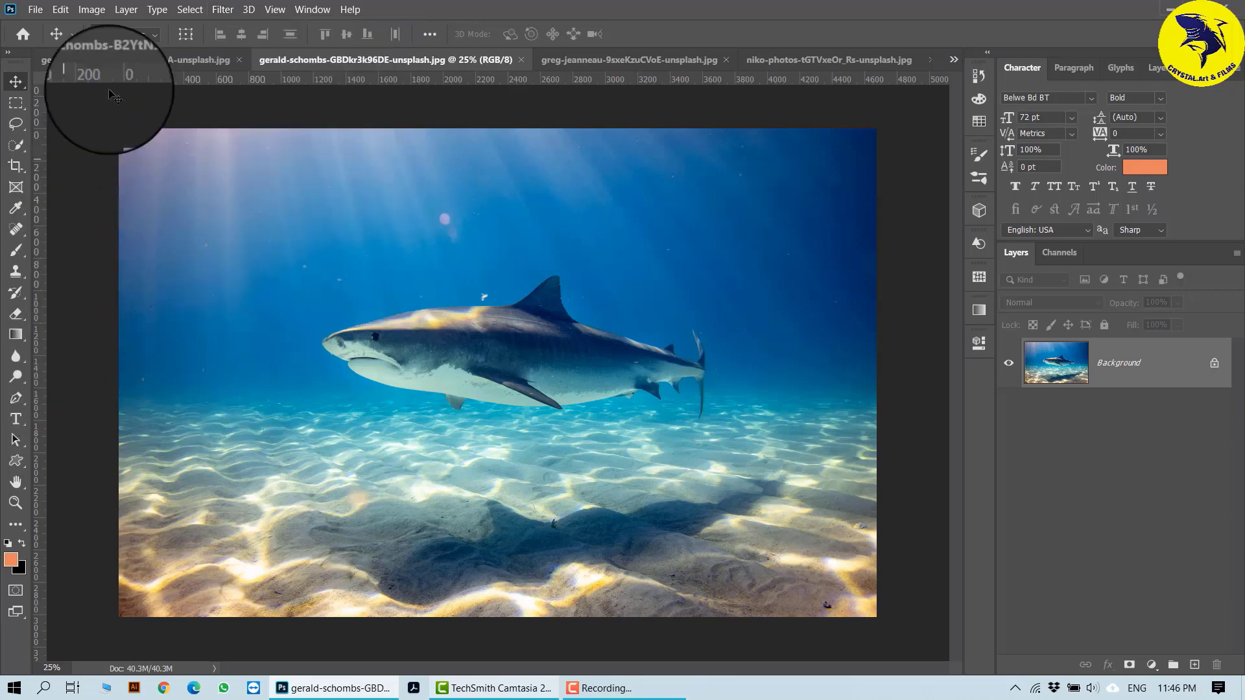
Look through the open shark, tree and night-sky images to review the material for the blur filters.
left_click(127, 65)
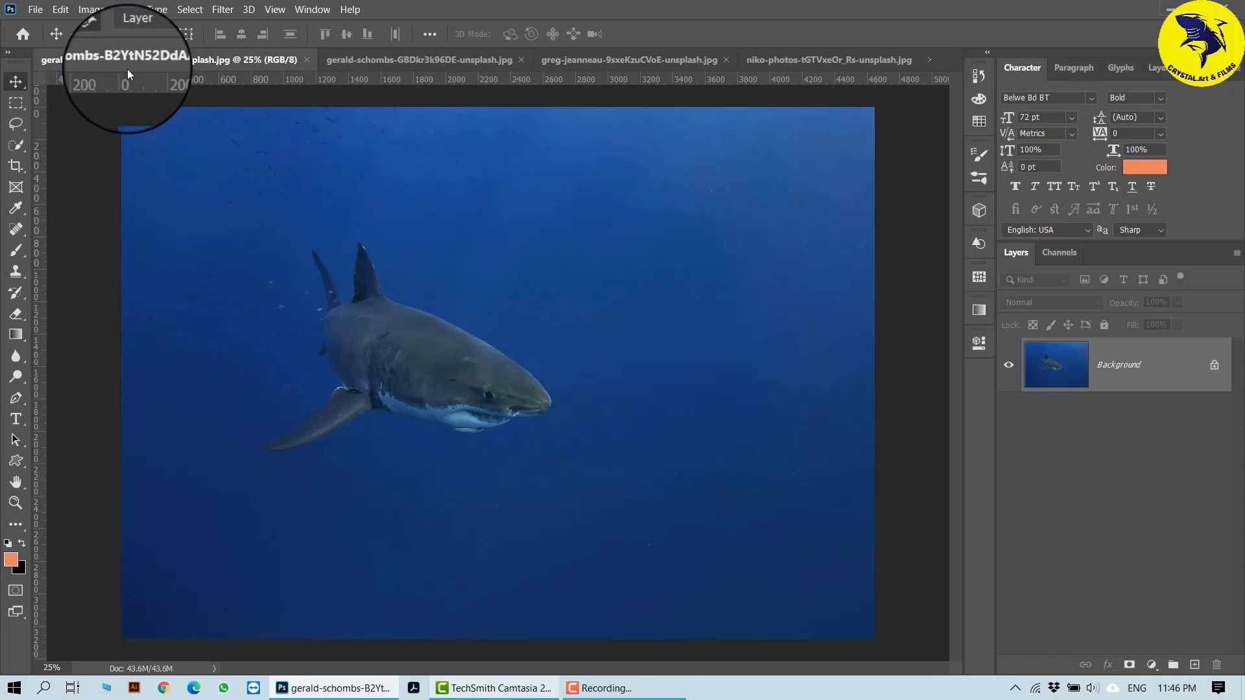
left_click(450, 65)
left_click(676, 60)
left_click(822, 59)
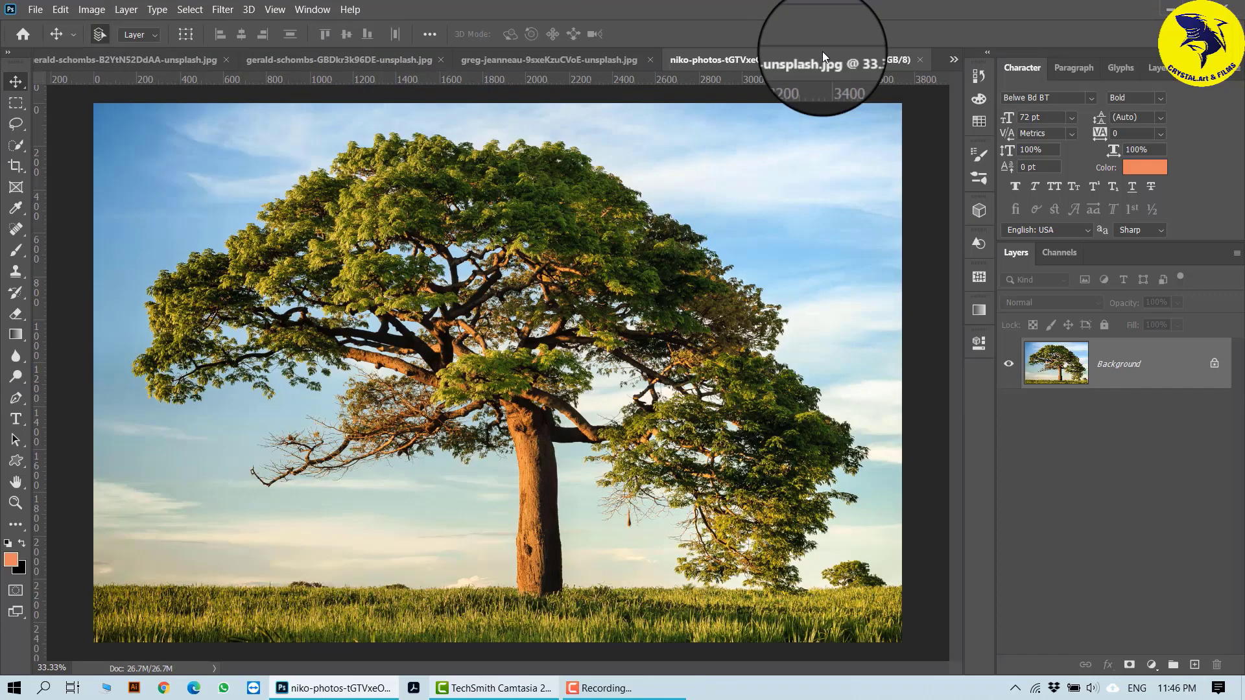
left_click(577, 59)
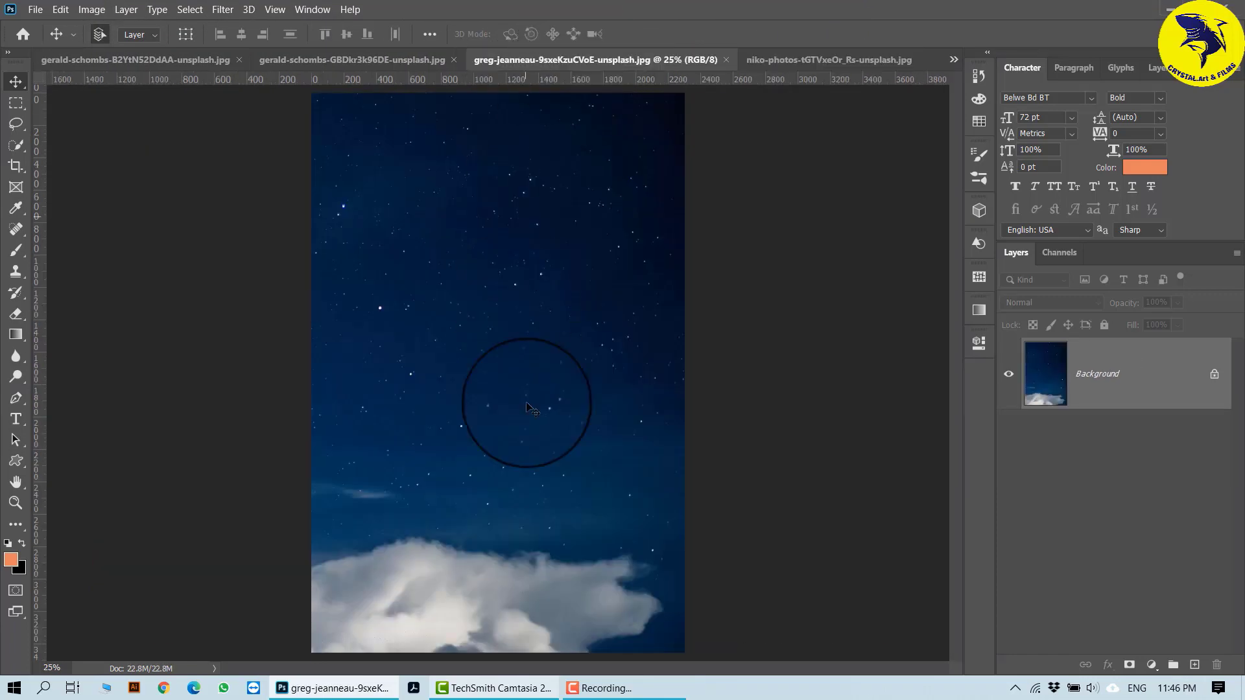
left_click(334, 60)
Duplicate the Background layer in each of the four open images, starting with the dark-blue shark image.
left_click(130, 60)
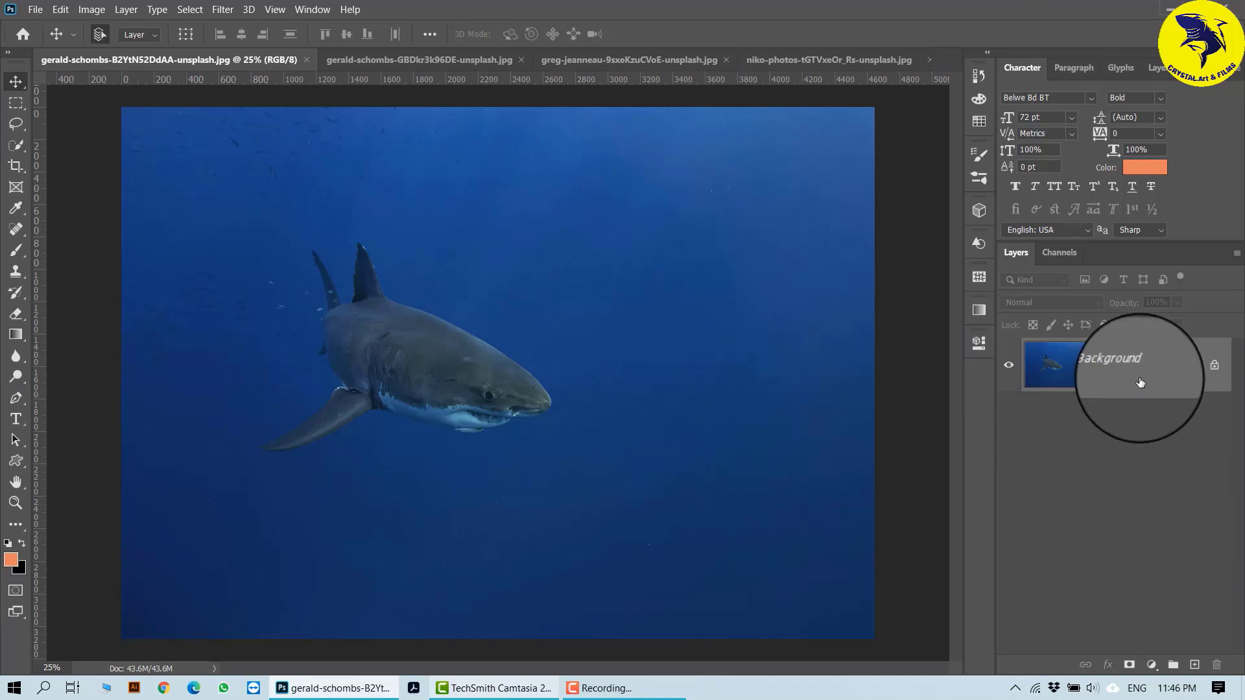
key("ctrl+j")
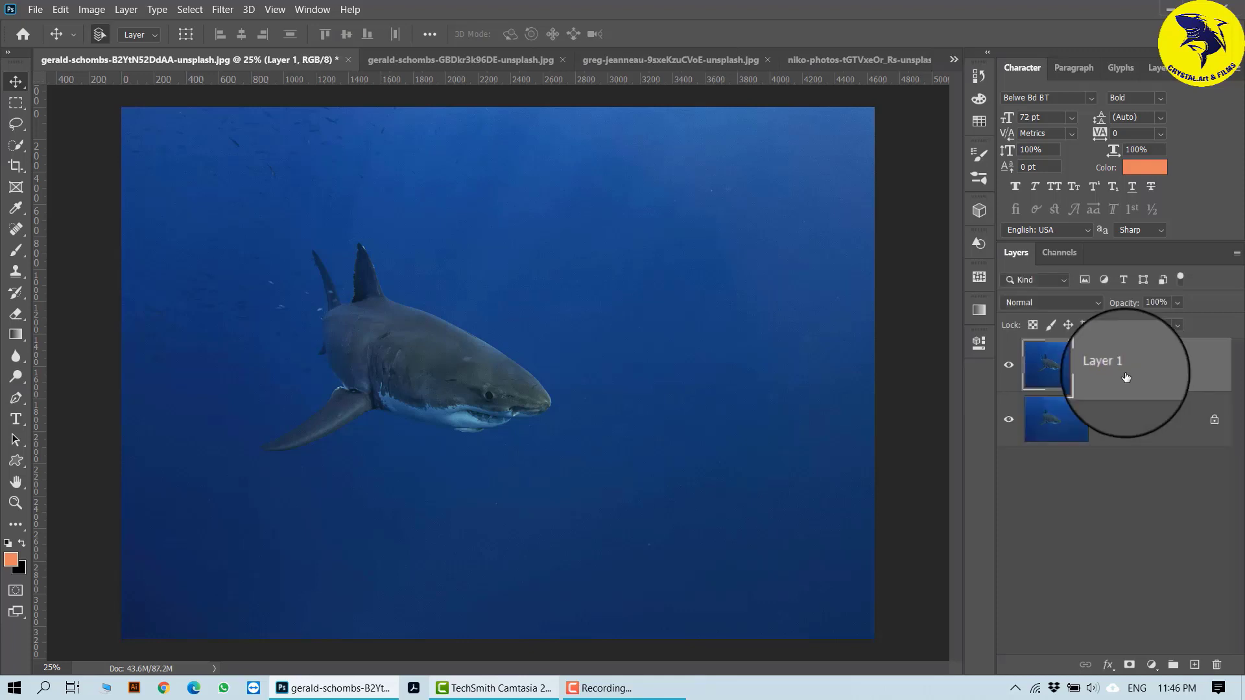
left_click(445, 57)
key("ctrl+j")
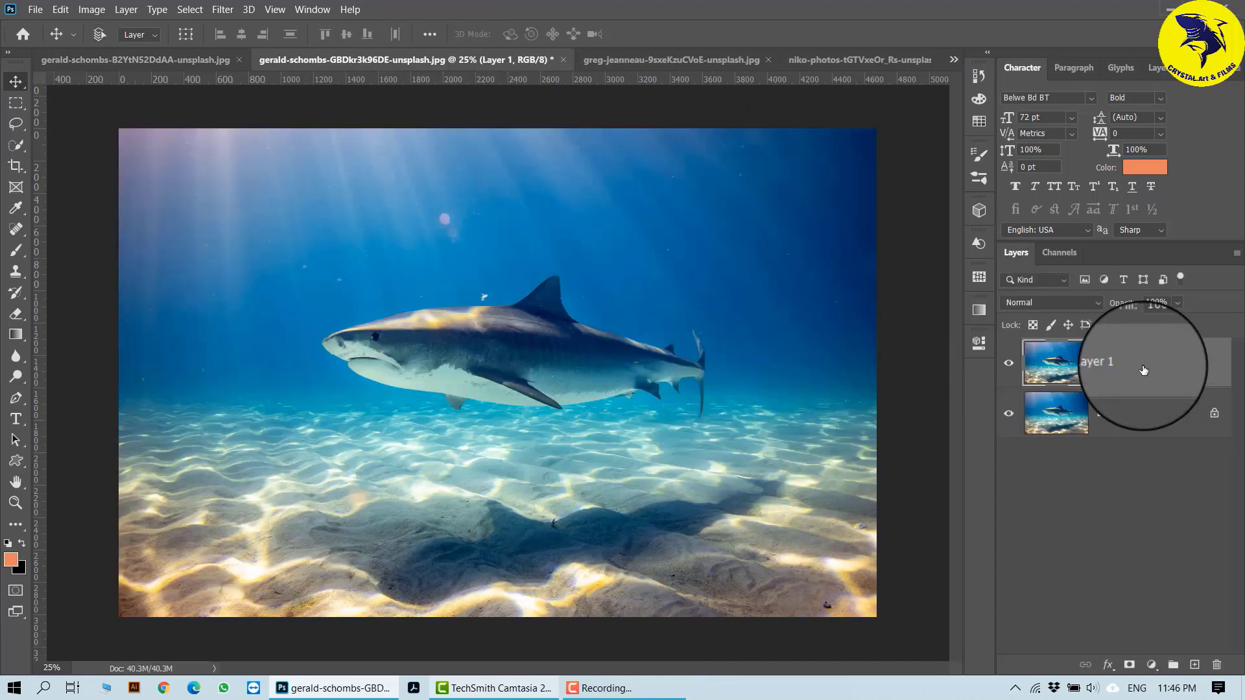
left_click(639, 59)
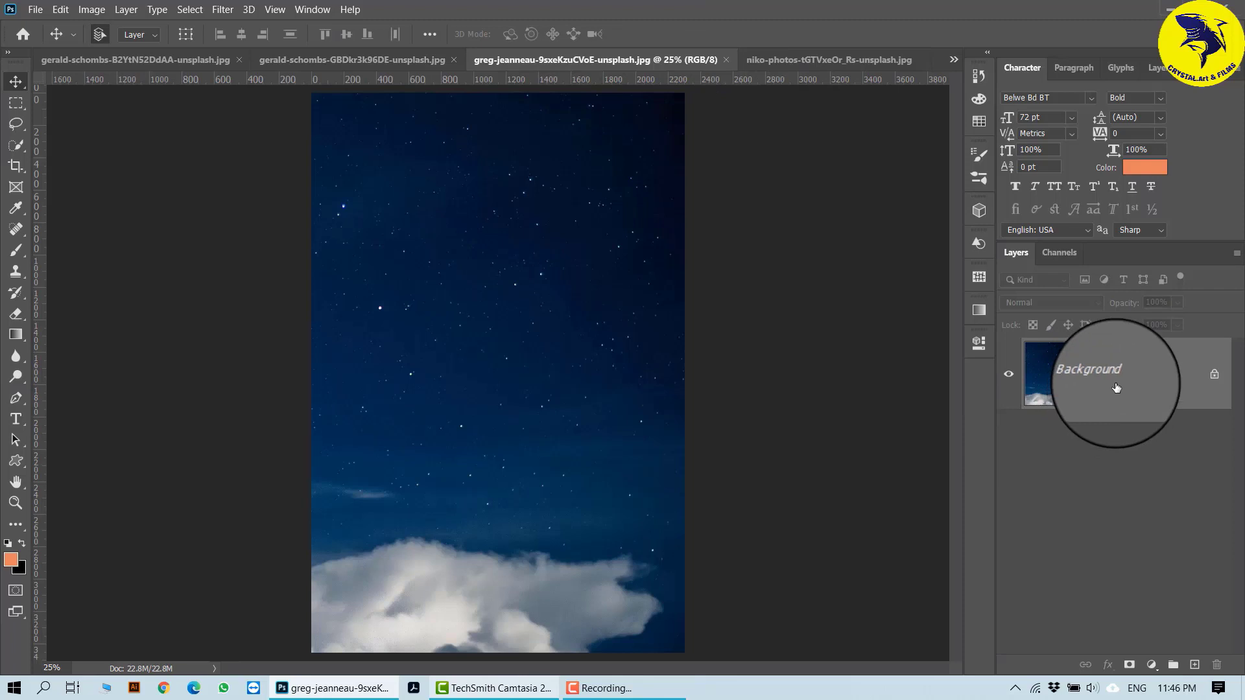
key("ctrl+j")
left_click(843, 59)
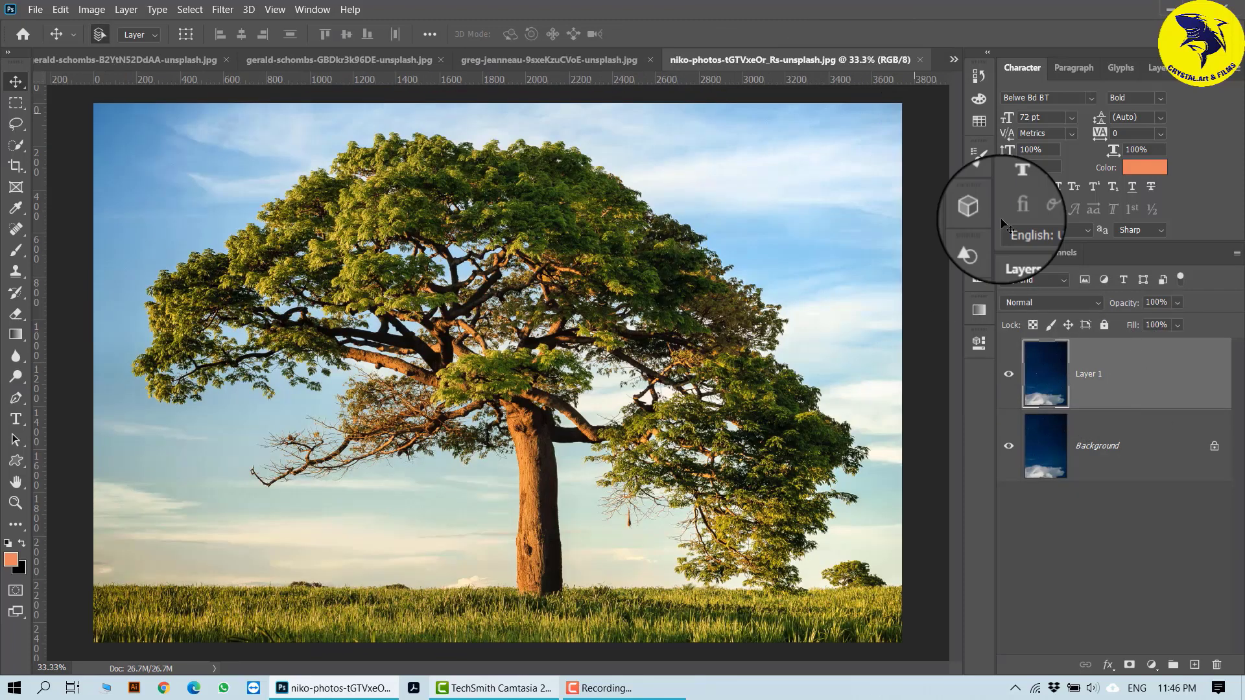
key("ctrl+j")
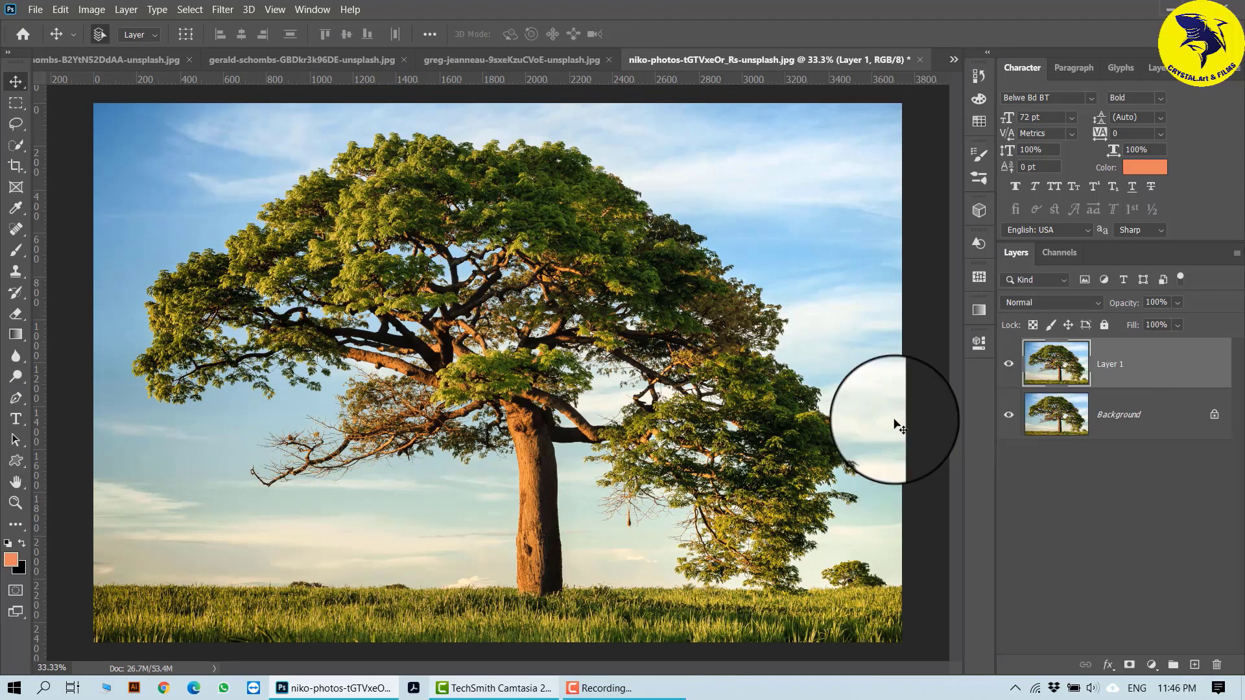
Return to the dark-blue shark image, hide its Background layer and make Layer 1 active.
left_click(125, 62)
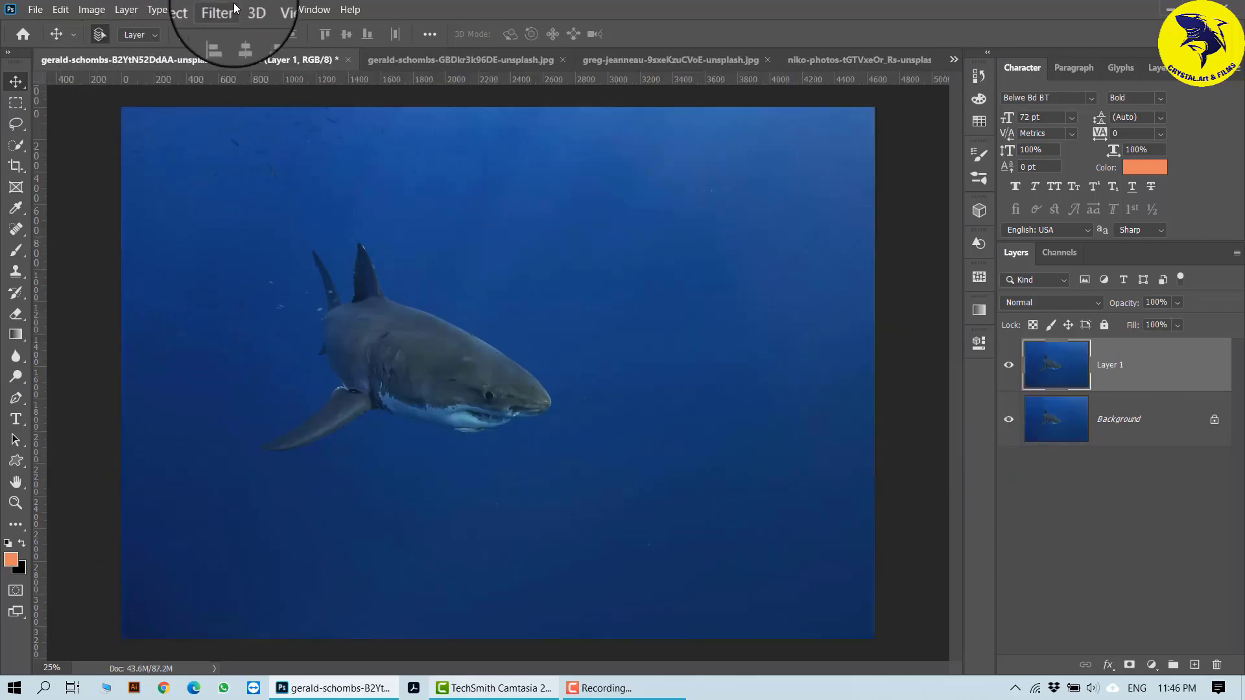
left_click(1116, 428)
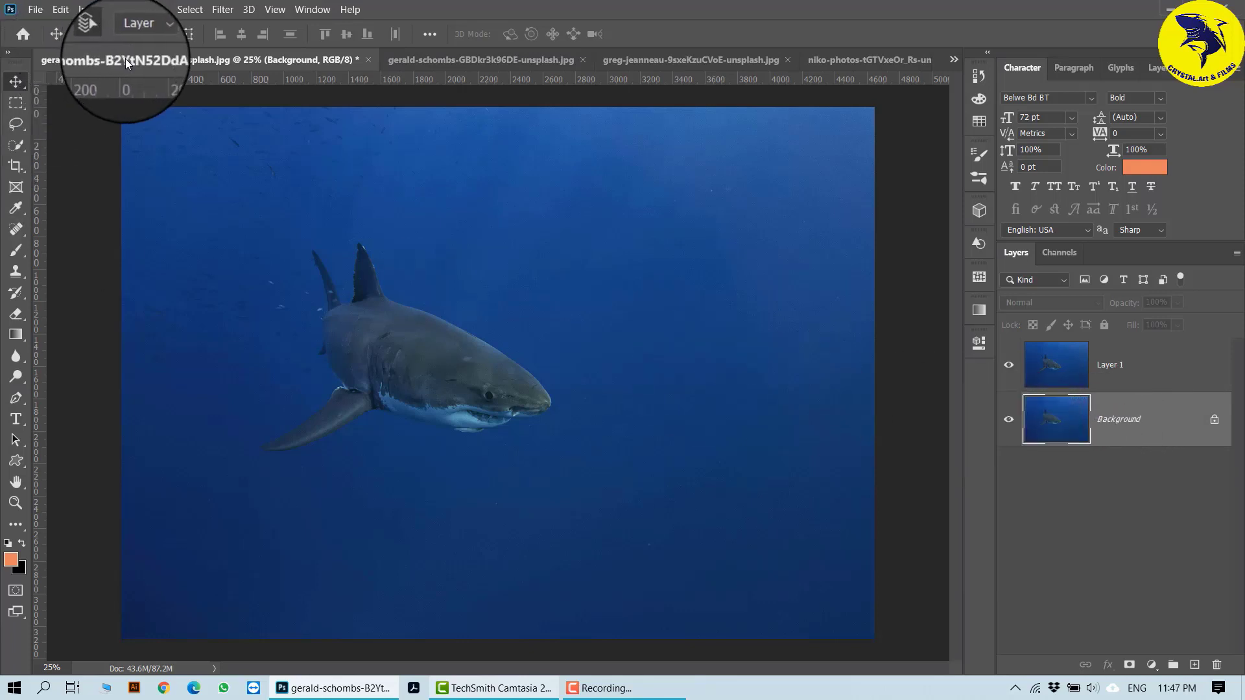
left_click(1009, 422)
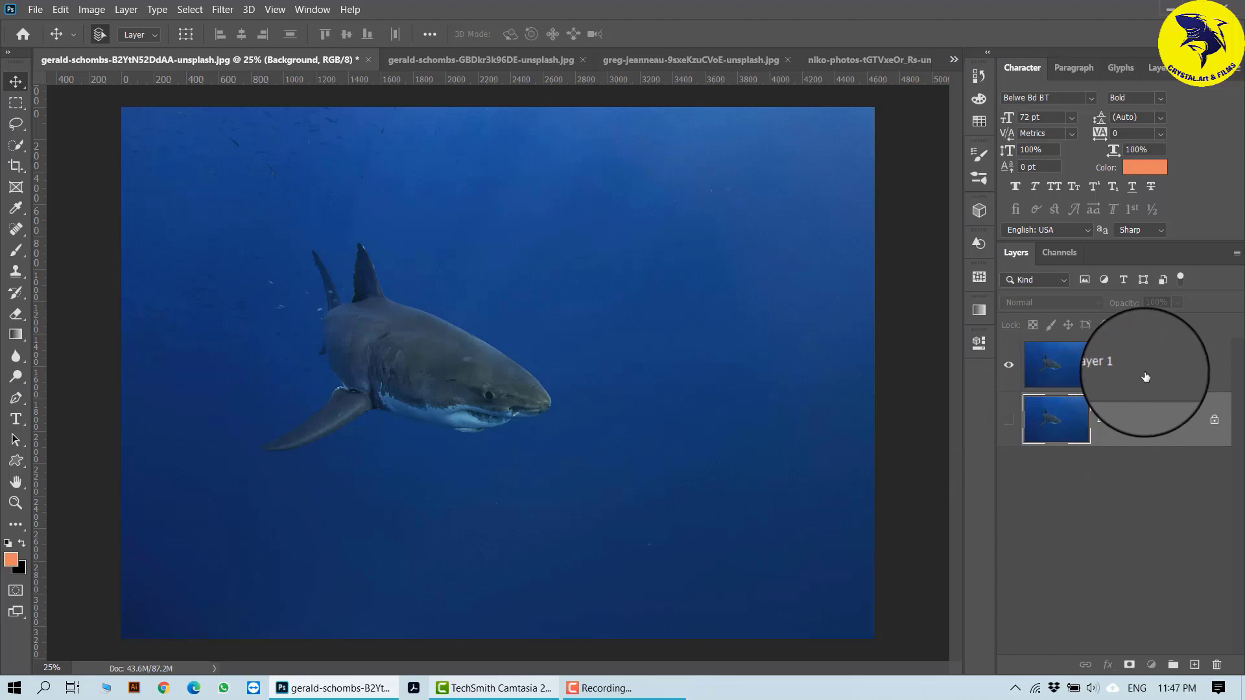
left_click(1146, 375)
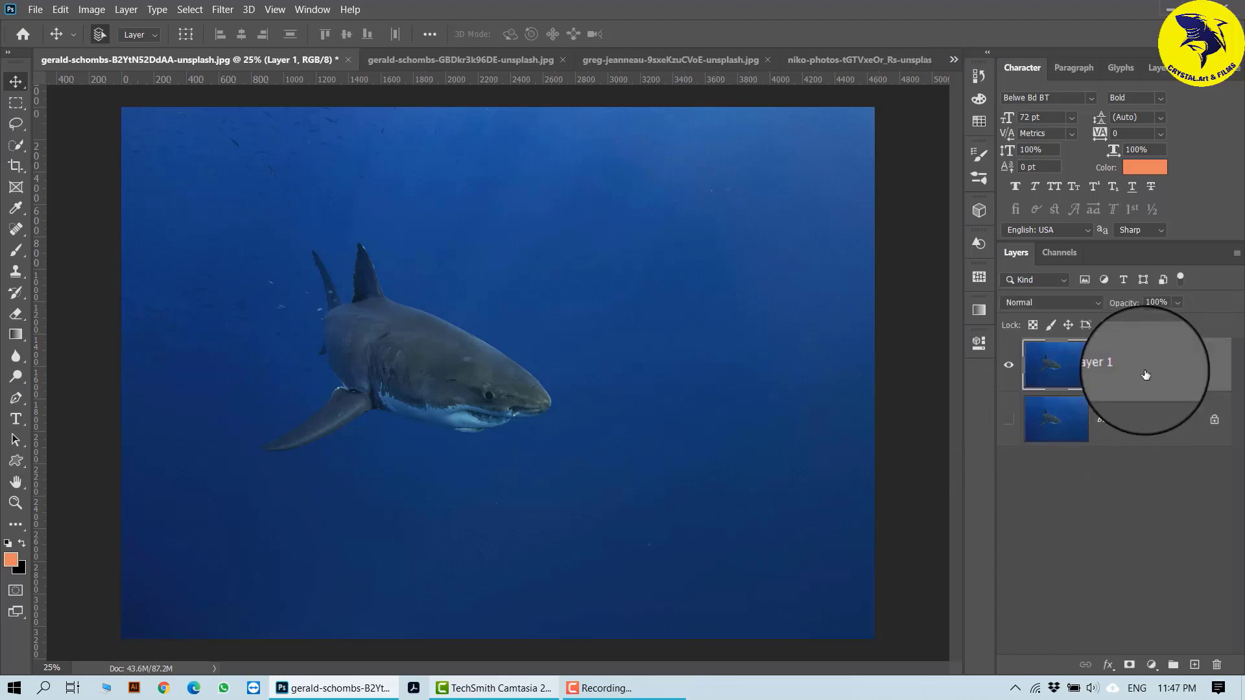
Start a Field Blur from the Blur Gallery on the duplicated shark layer.
left_click(218, 11)
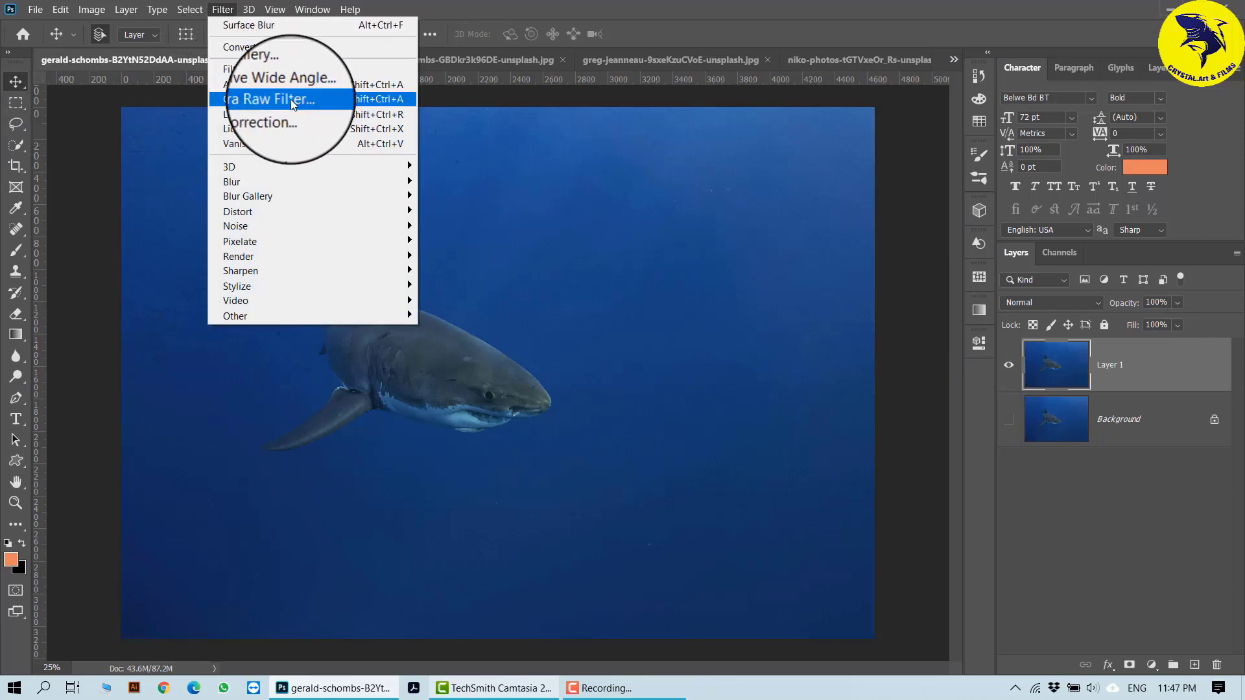
mouse_move(305, 196)
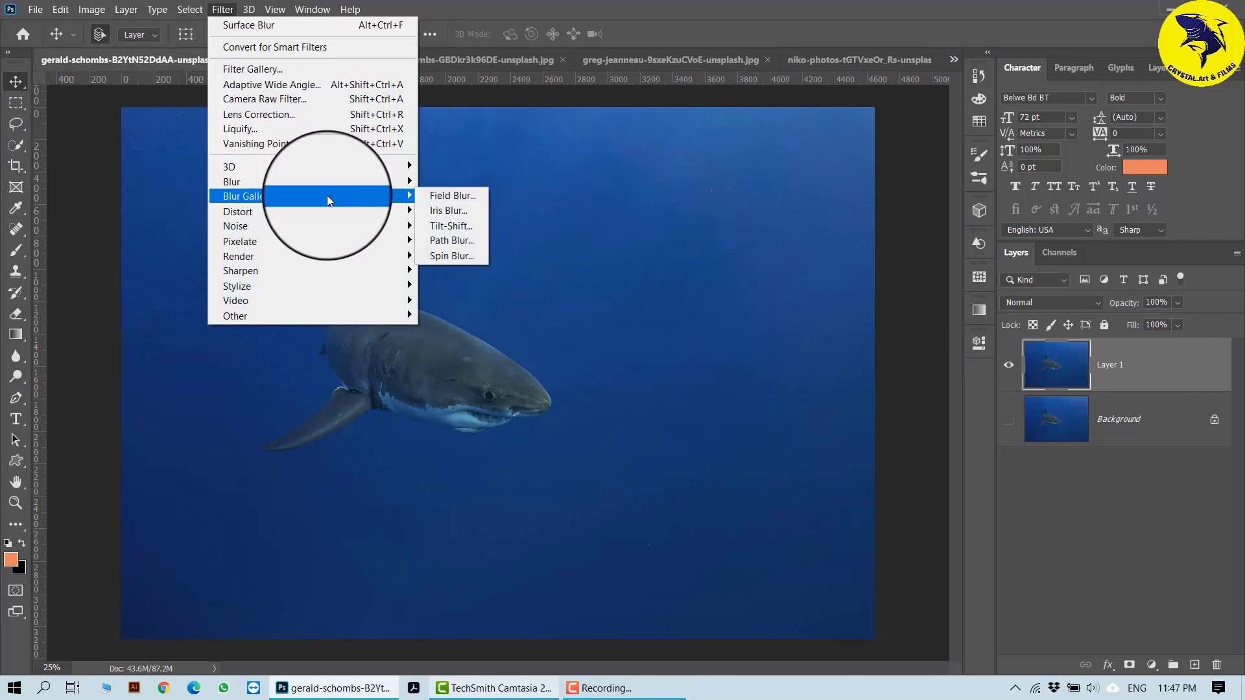
left_click(459, 205)
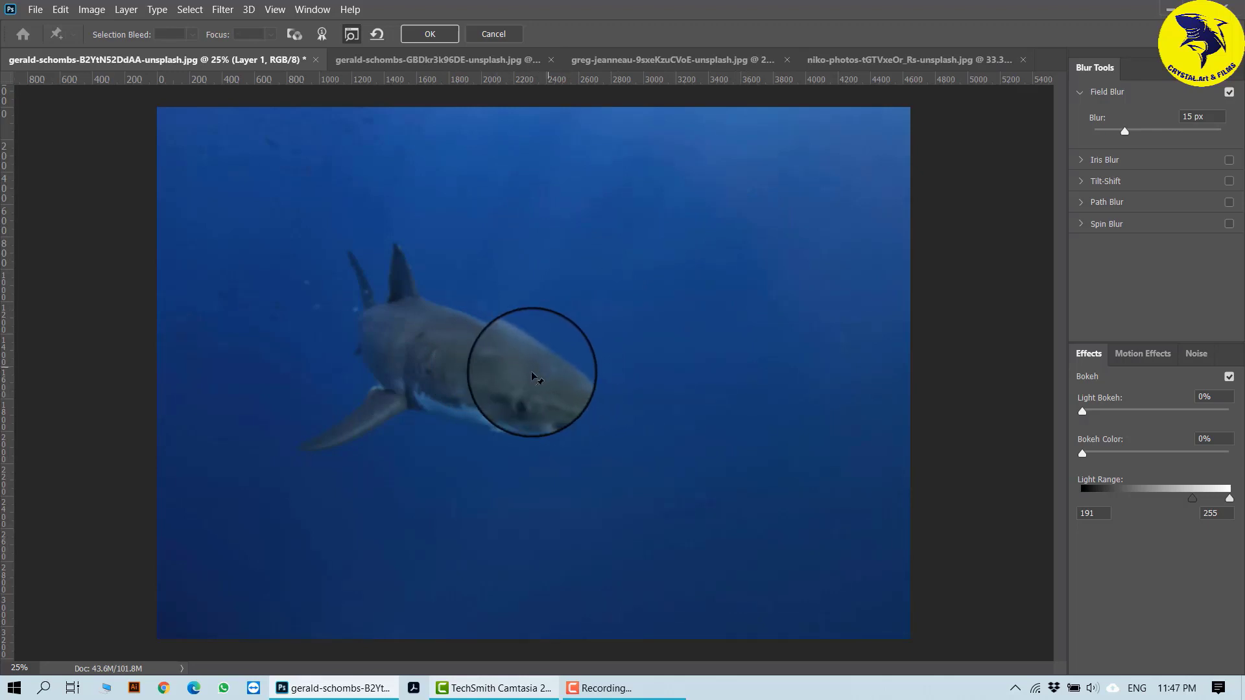
Test the Field Blur at different strengths, including 465 px, and set it to 0 px.
left_click(1124, 133)
left_click_drag(1125, 133, 964, 147)
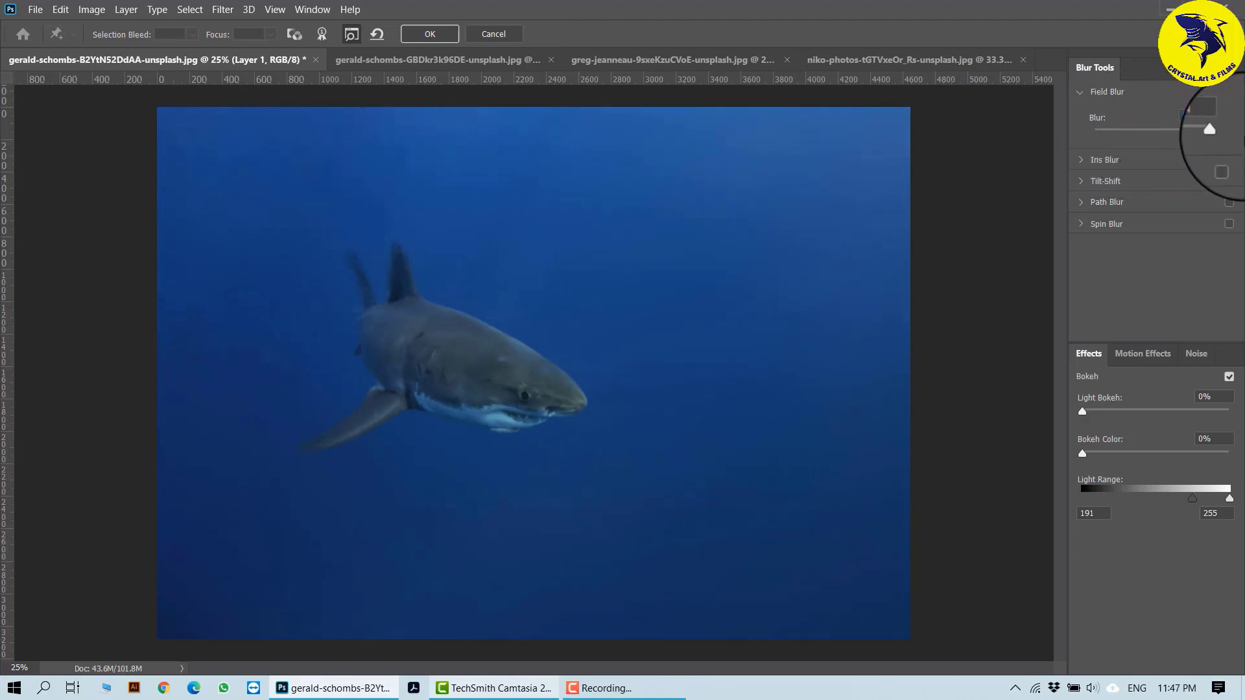
left_click_drag(1244, 133, 1218, 125)
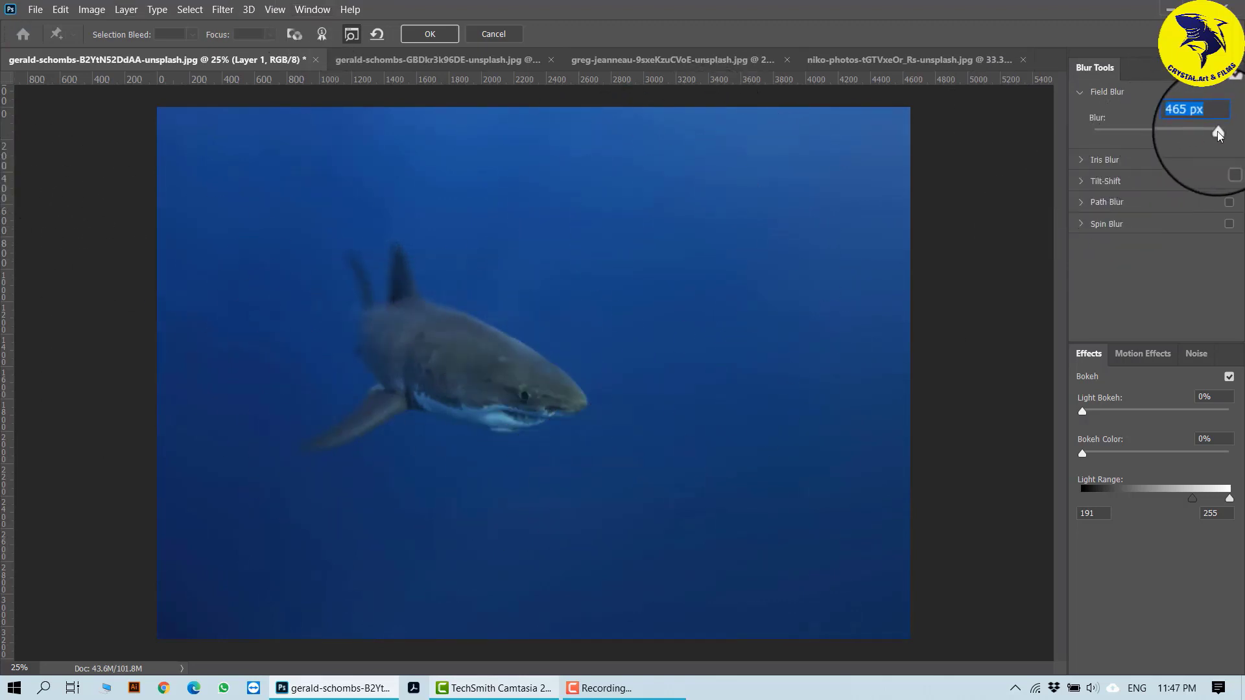
left_click_drag(1218, 131, 1094, 131)
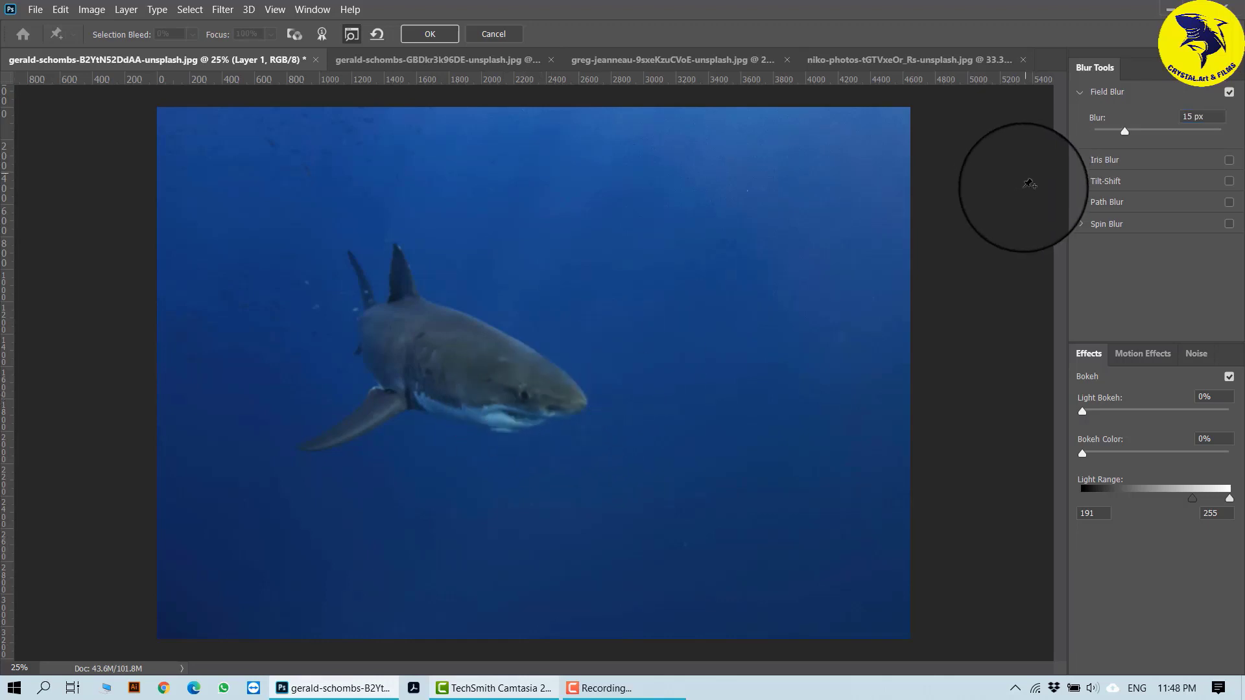
left_click_drag(1133, 133, 1096, 132)
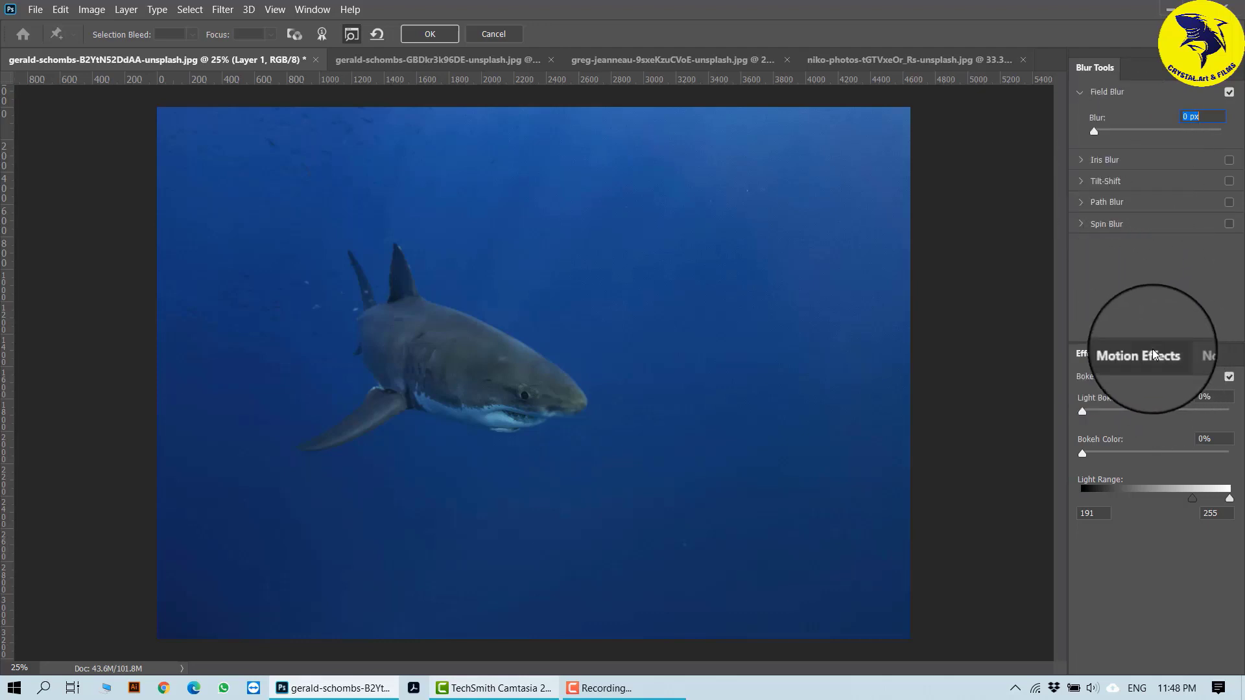
Try grain noise amounts of 55.25% and about 63.5% on the shark image and reset the amount to 0%.
left_click(1197, 354)
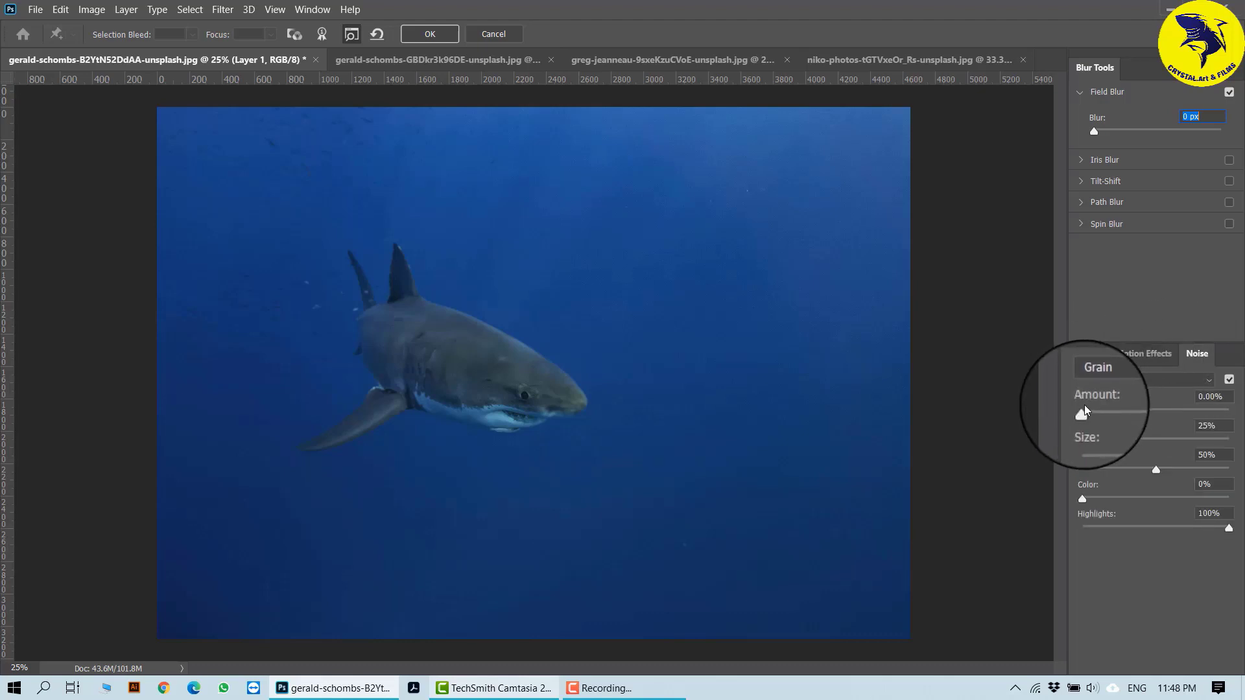
left_click_drag(1086, 411, 1165, 417)
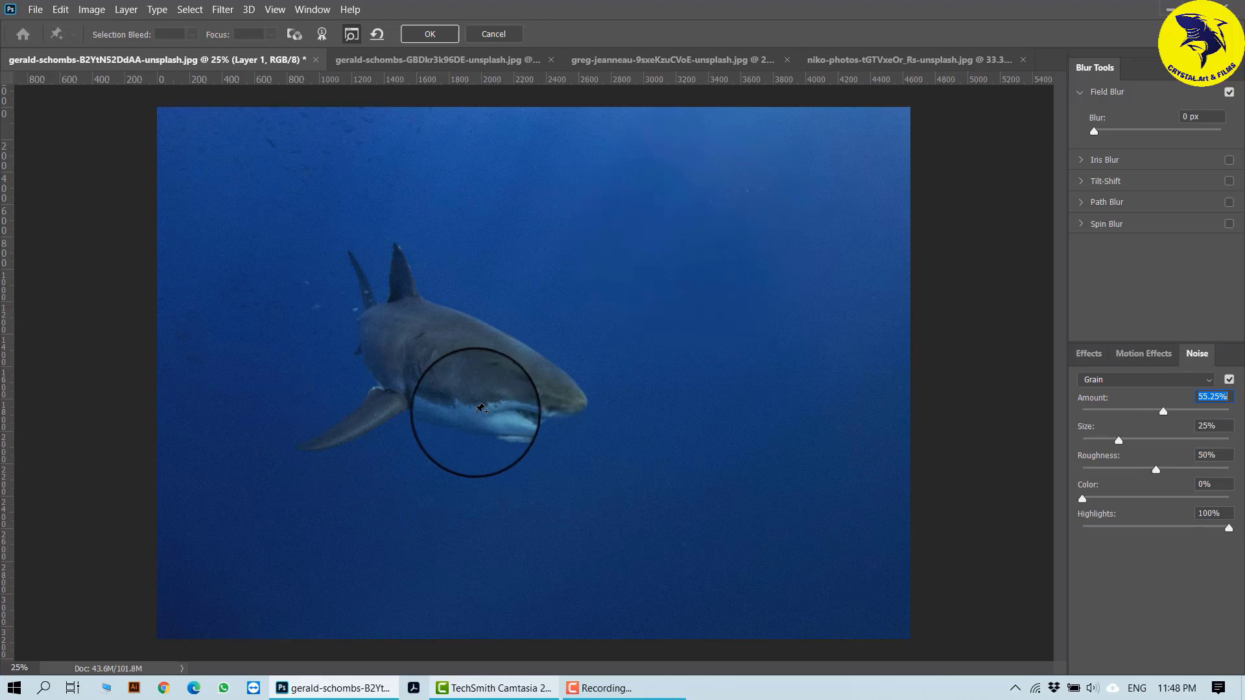
scroll(480, 408, "up", 3)
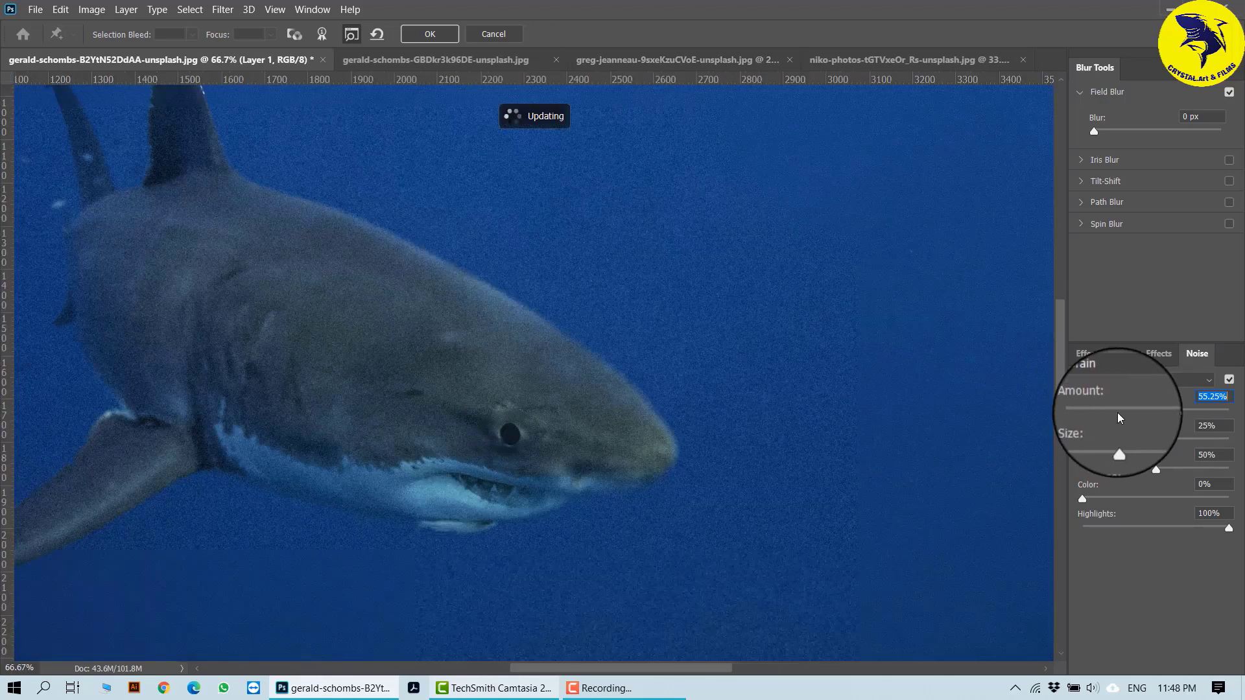
left_click_drag(1163, 413, 1122, 413)
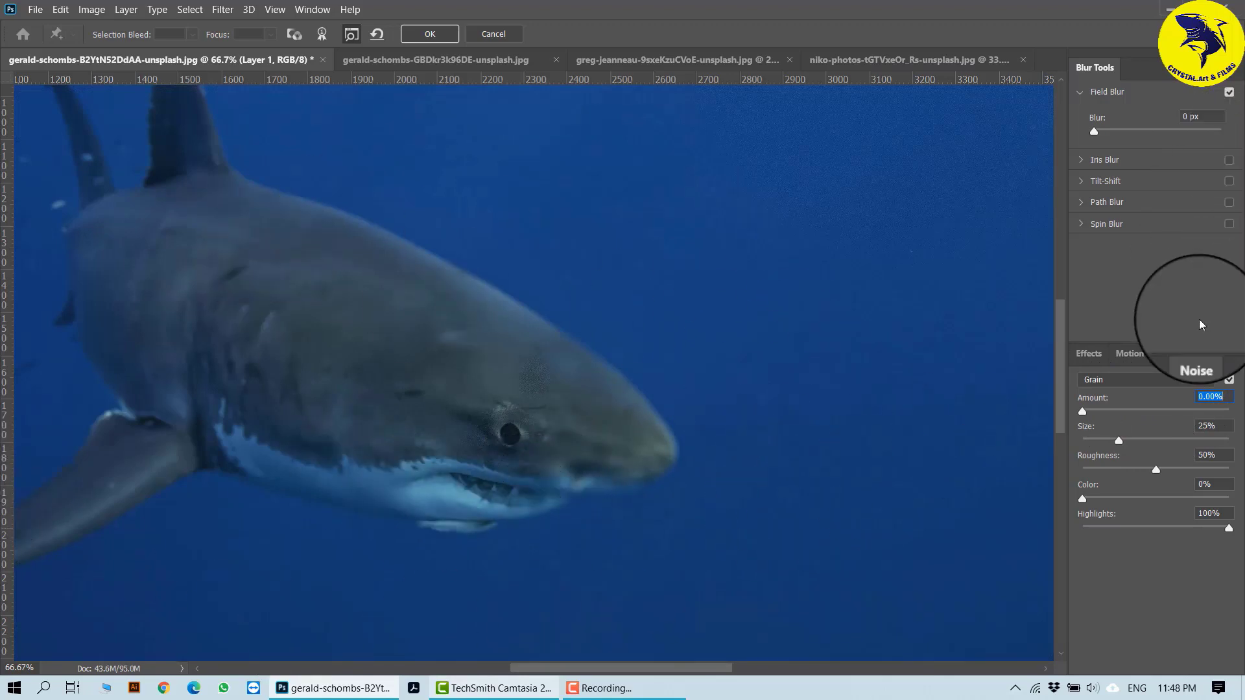
left_click_drag(1083, 411, 1177, 415)
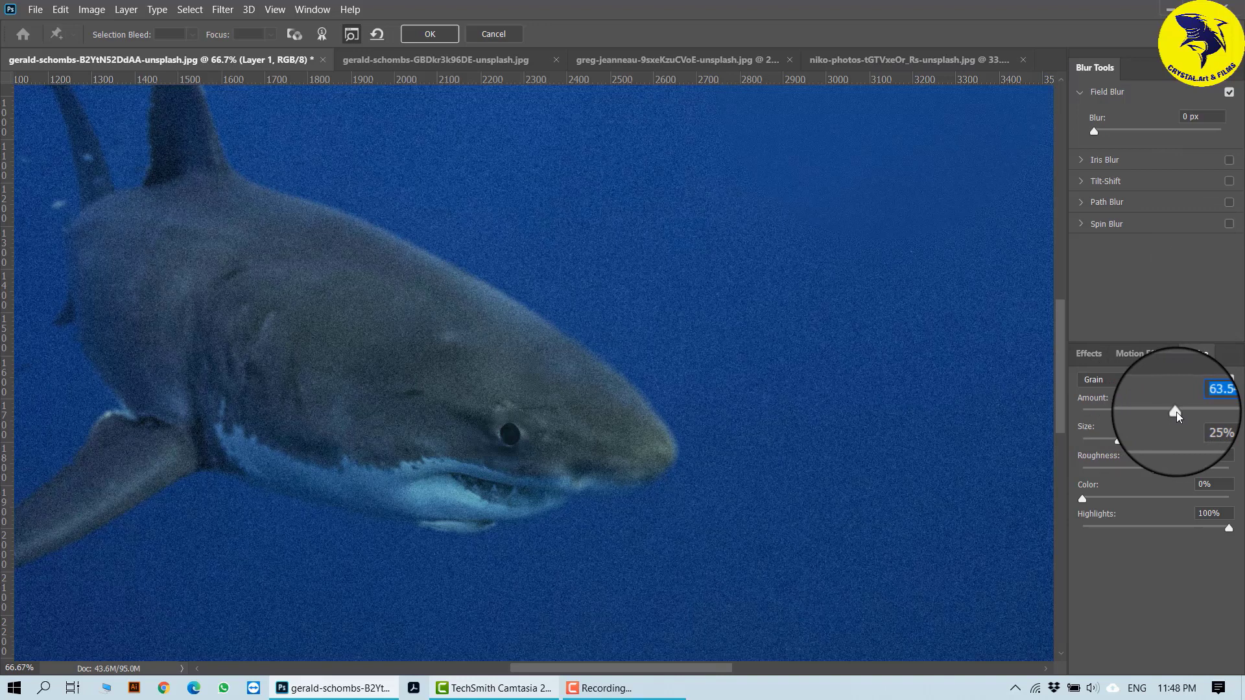
left_click_drag(1177, 416, 1070, 406)
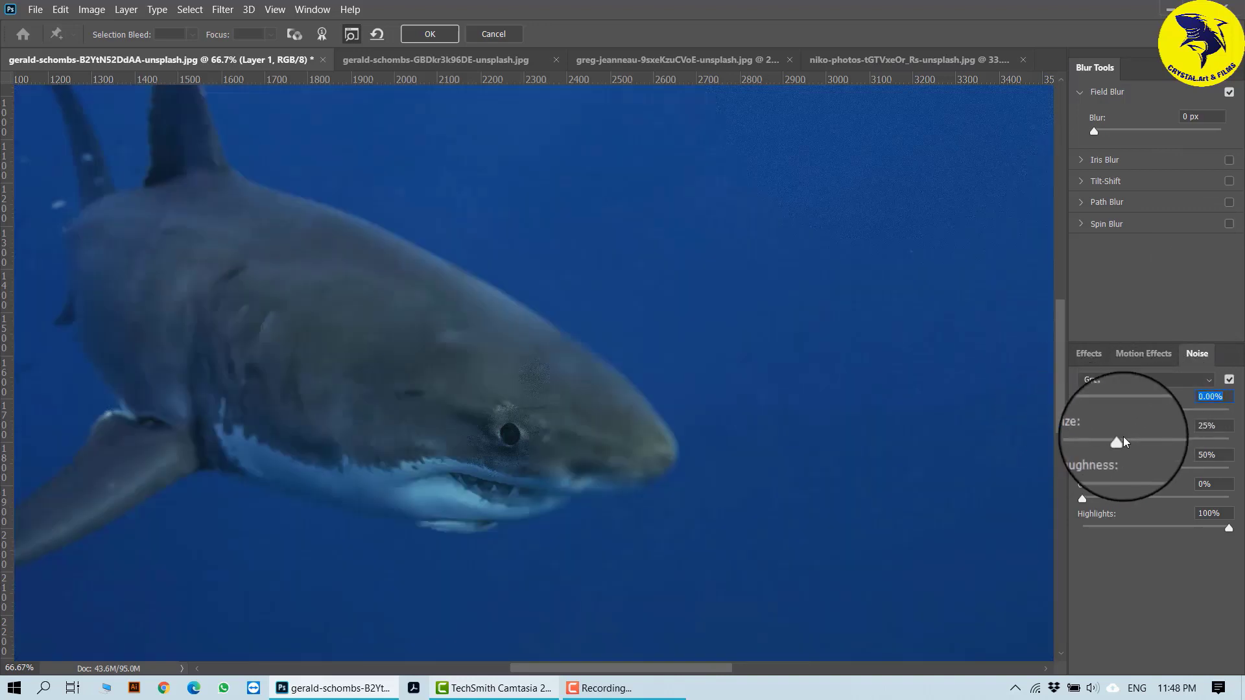
Test grain noise sizes of 72% and 0%, roughness of 86% and 10%, and a 45% color value at 58.01% amount.
left_click_drag(1085, 413, 1191, 443)
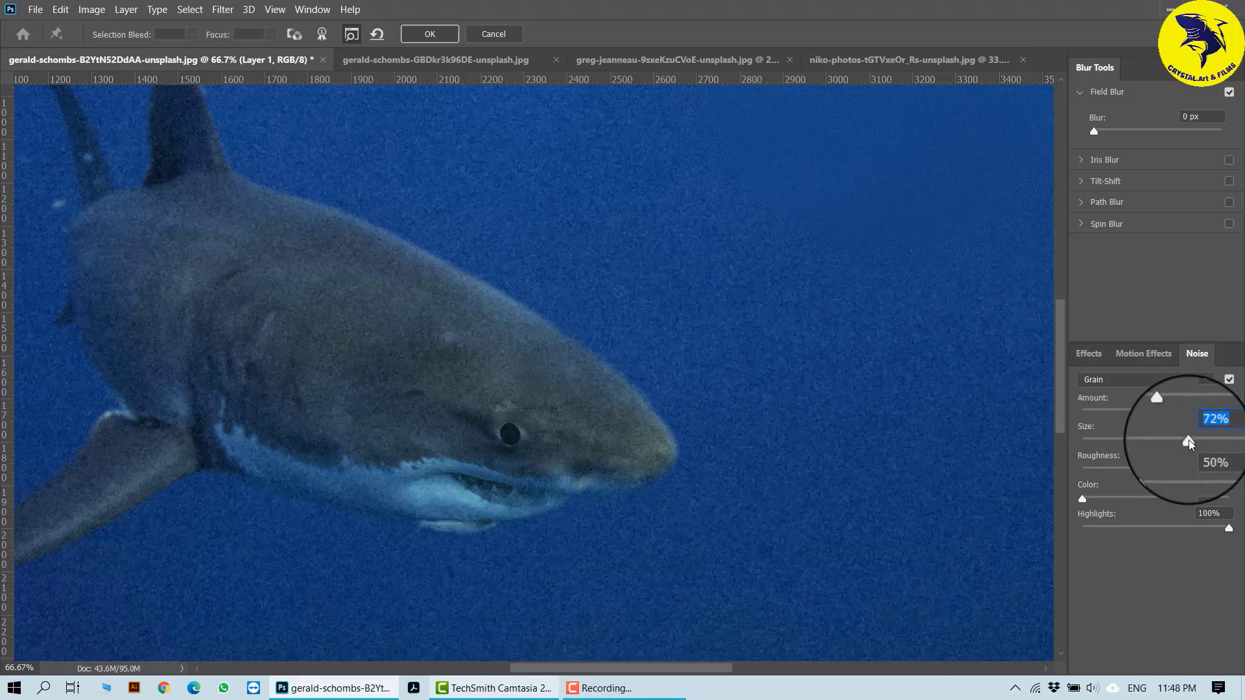
left_click_drag(1188, 444, 1060, 441)
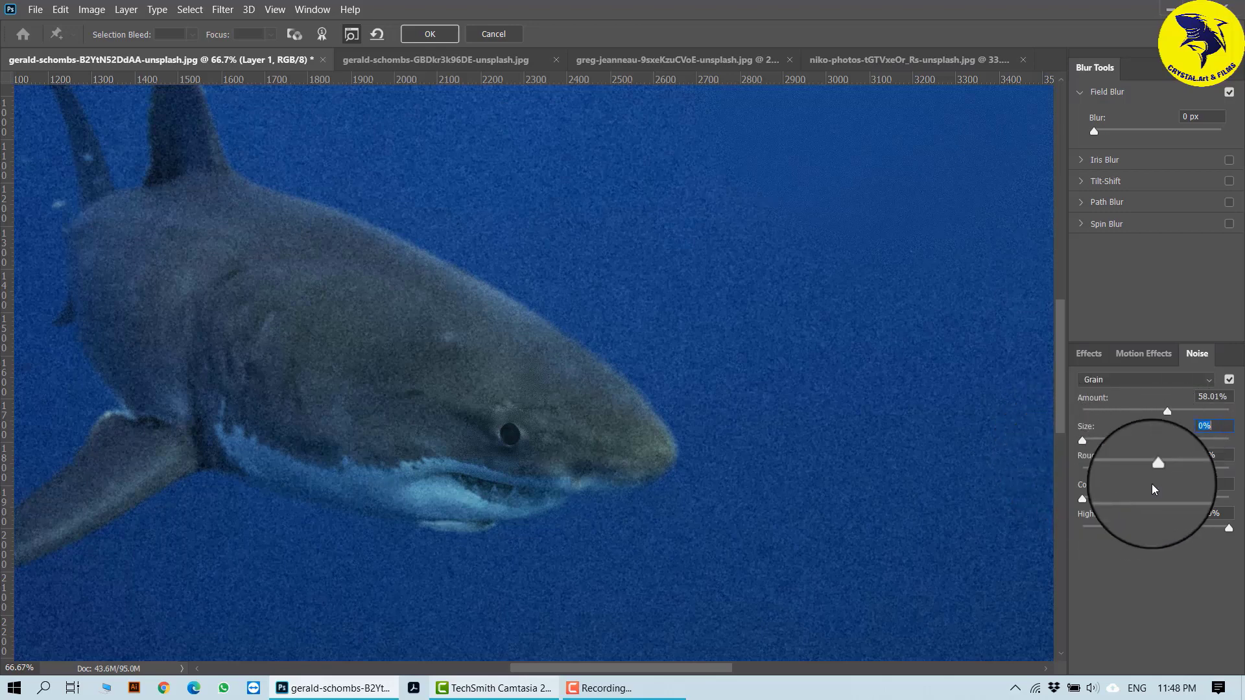
left_click_drag(1156, 469, 1212, 478)
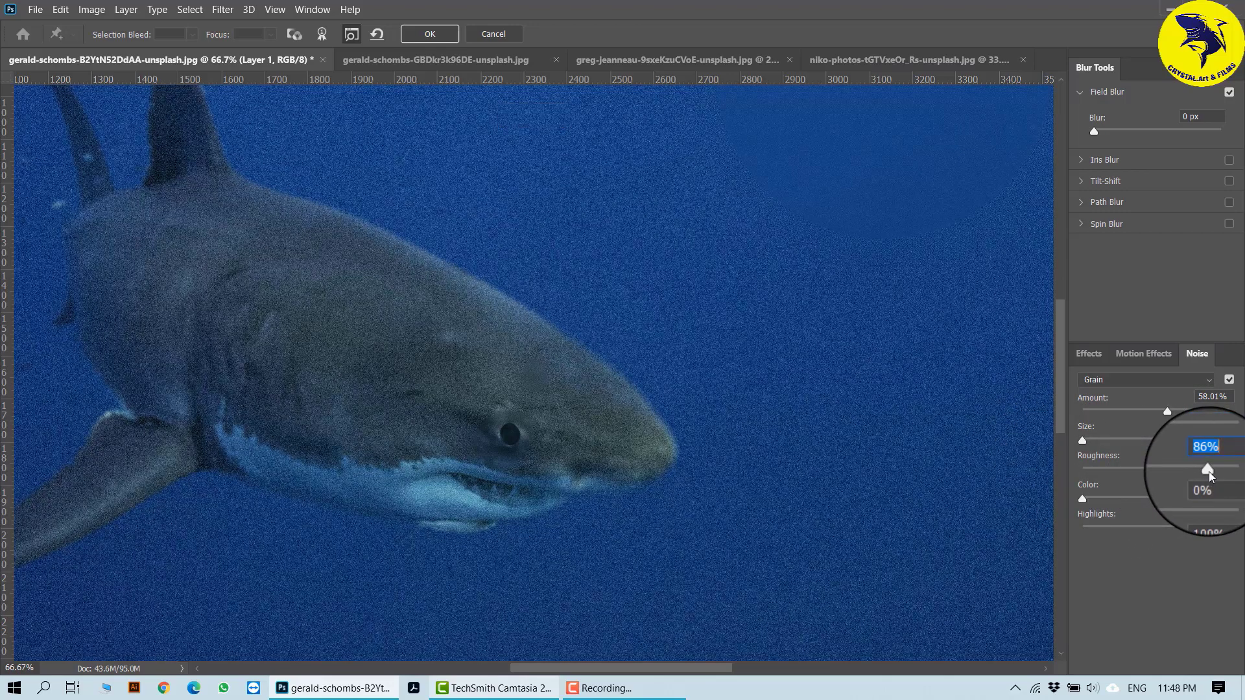
left_click_drag(1210, 477, 1097, 470)
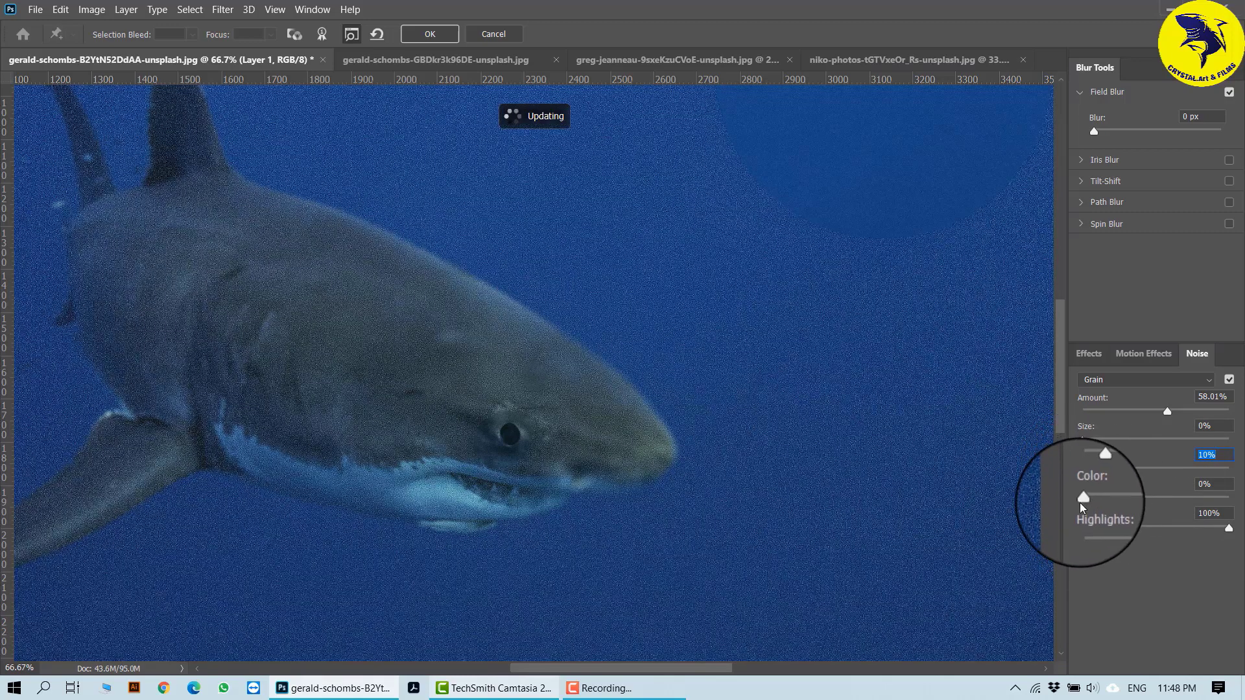
left_click_drag(1083, 497, 1142, 500)
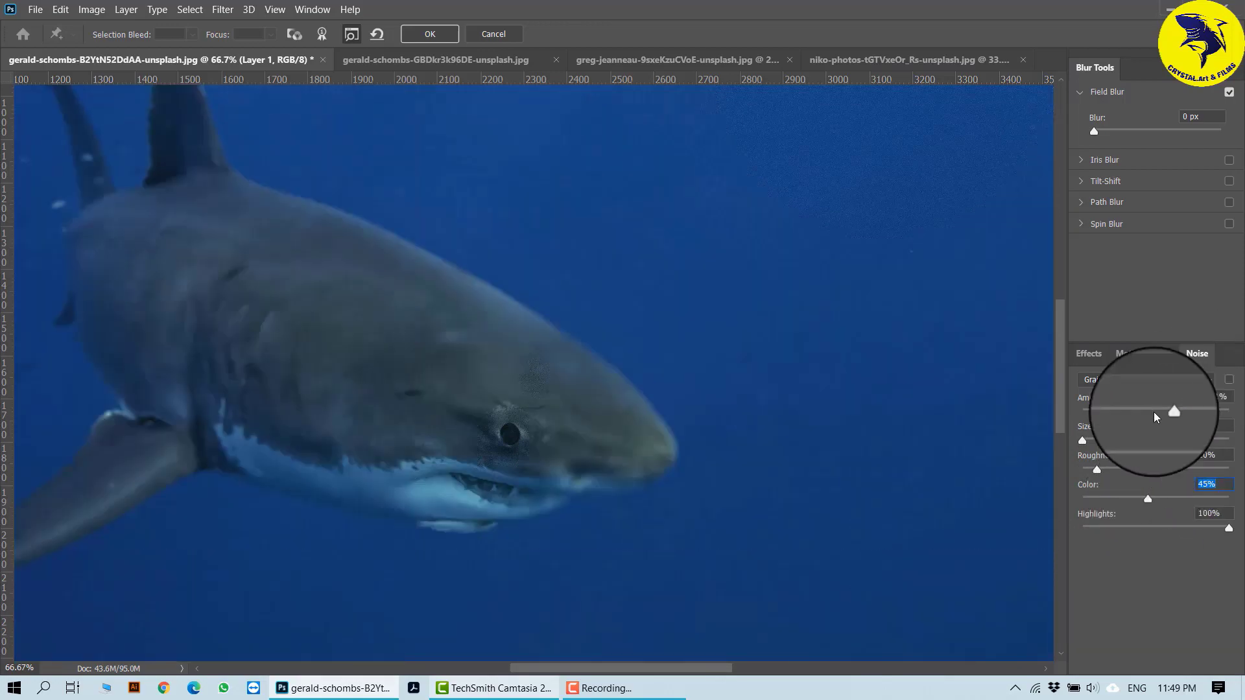
Turn off Field Blur and enable Iris Blur on the duplicated shark layer.
left_click(1079, 361)
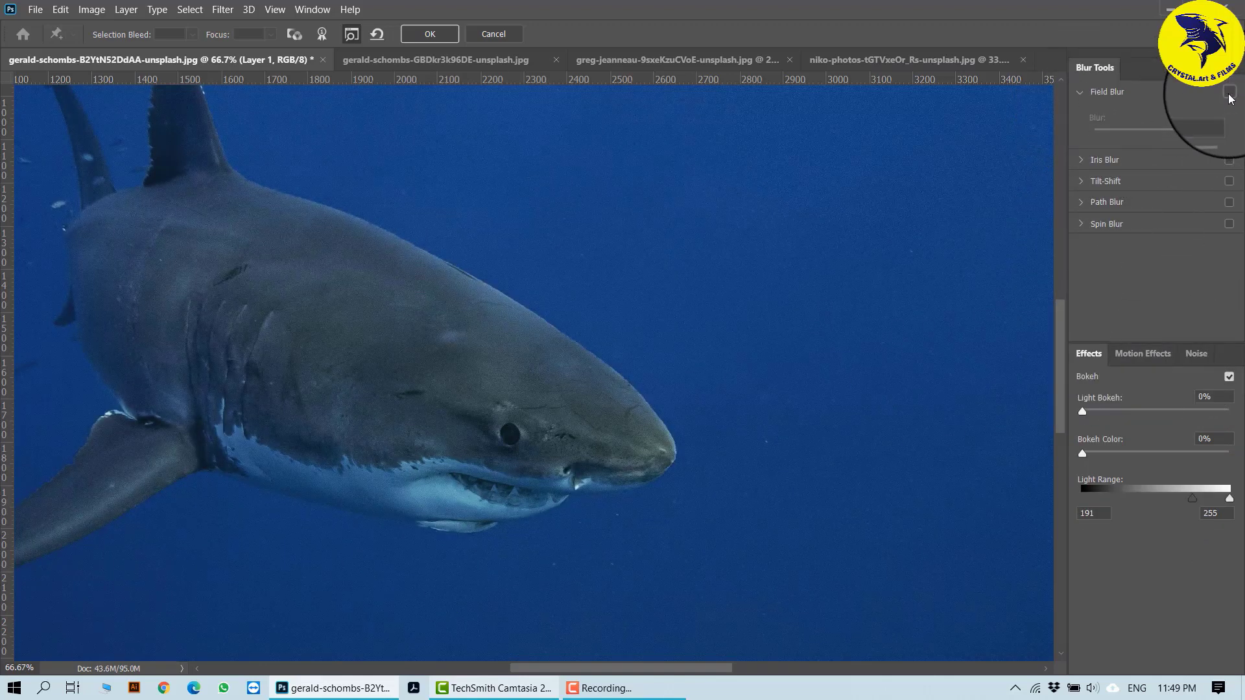
left_click(1080, 92)
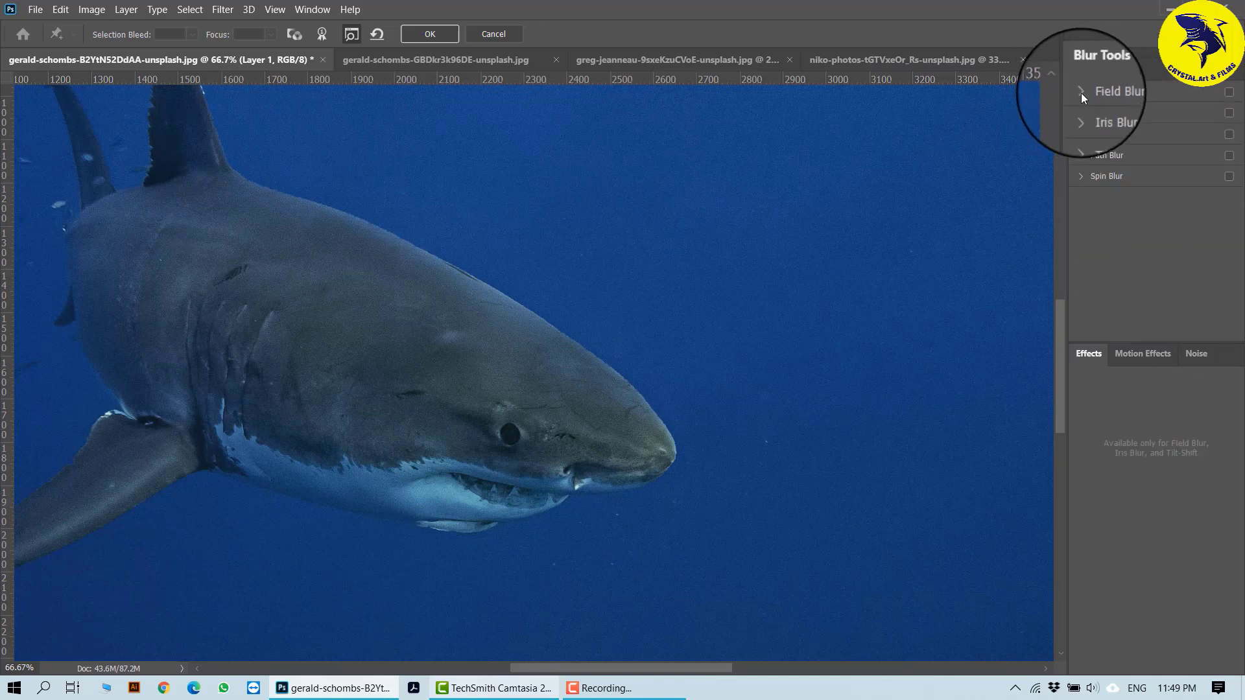
left_click(1082, 114)
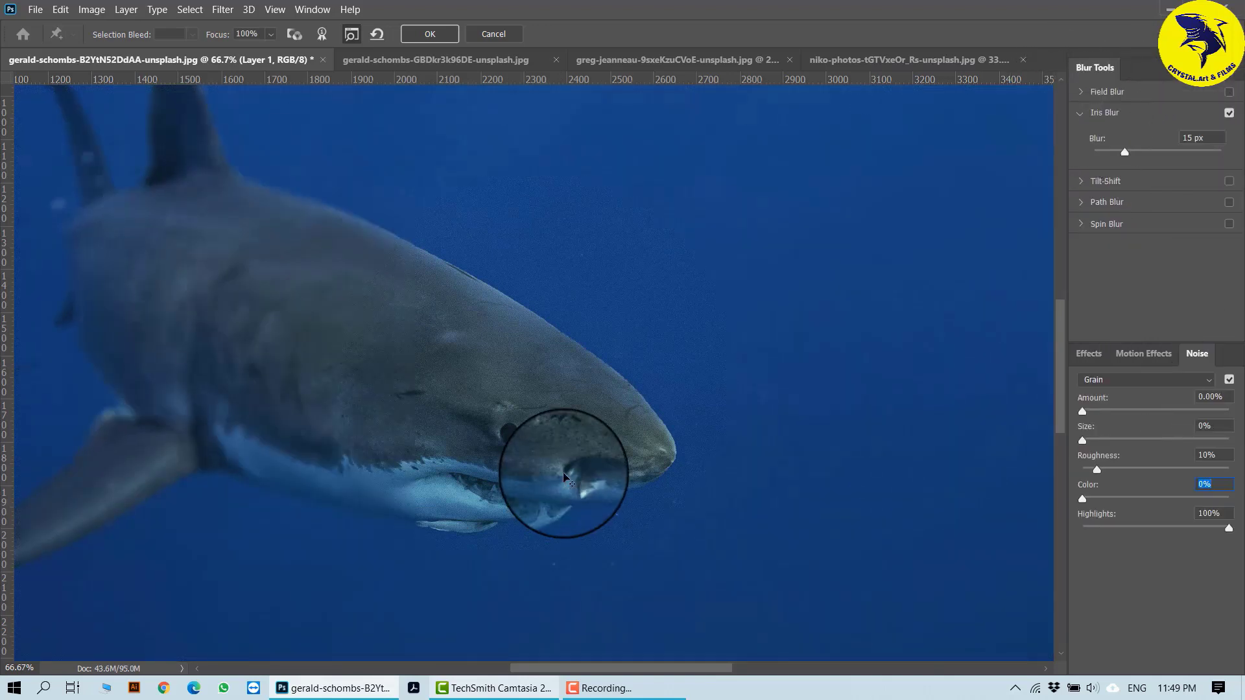
Focus the Iris Blur on the shark's head, try a 500 px blur and set it to 0 px.
key("ctrl+minus")
key("ctrl+minus")
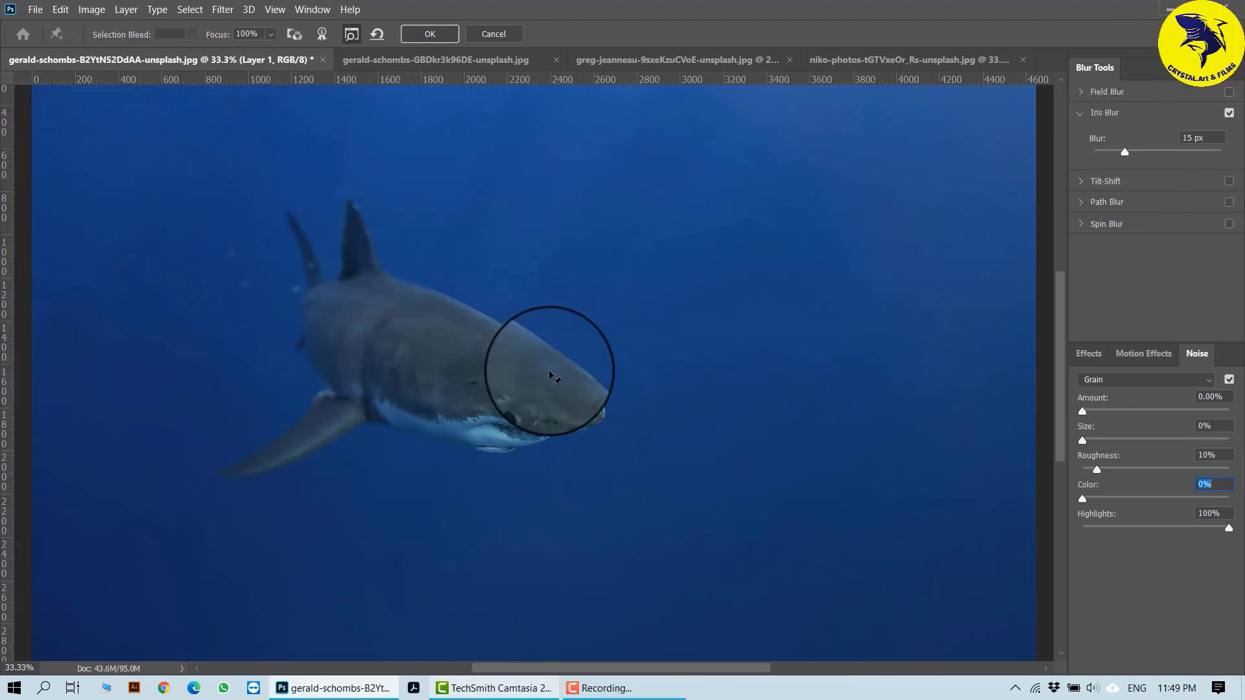
left_click(518, 363)
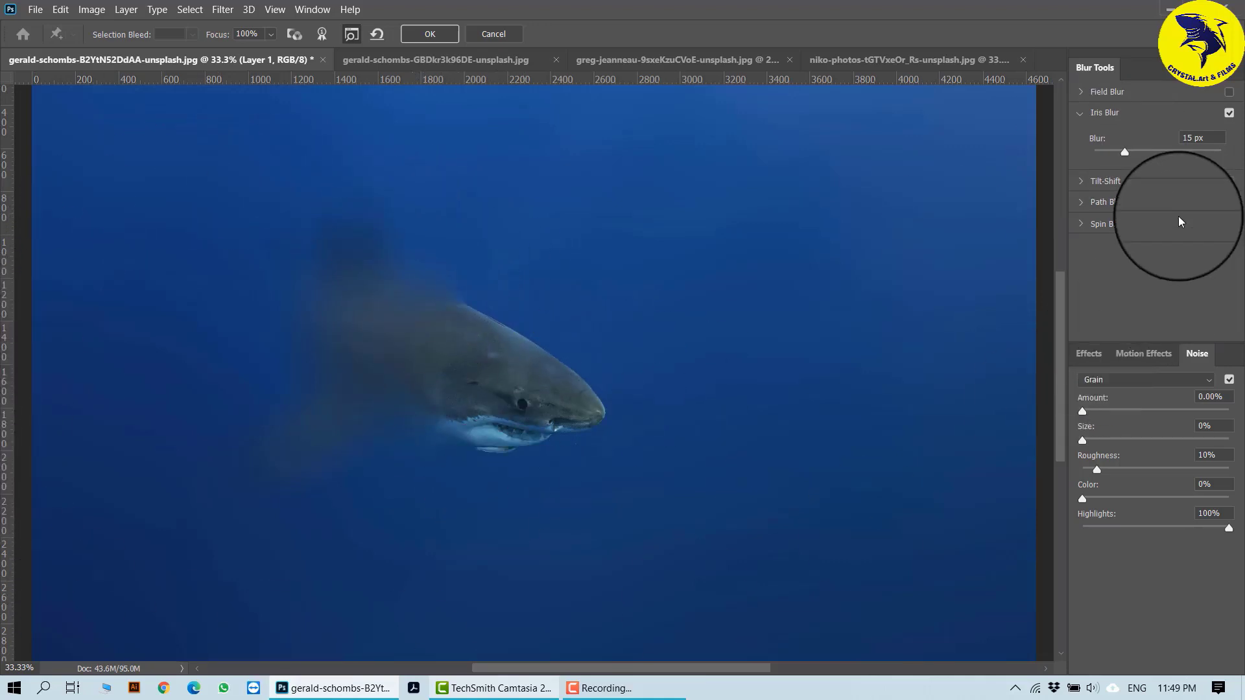
left_click_drag(1124, 152, 1237, 153)
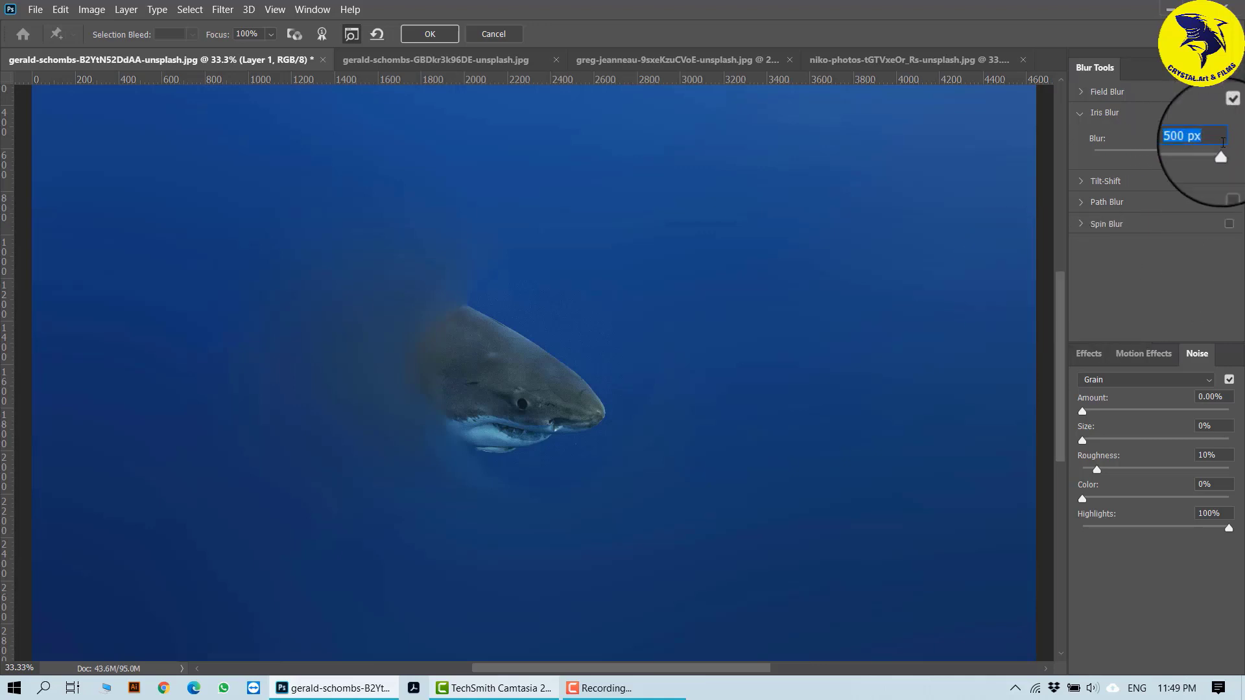
left_click_drag(1205, 154, 995, 153)
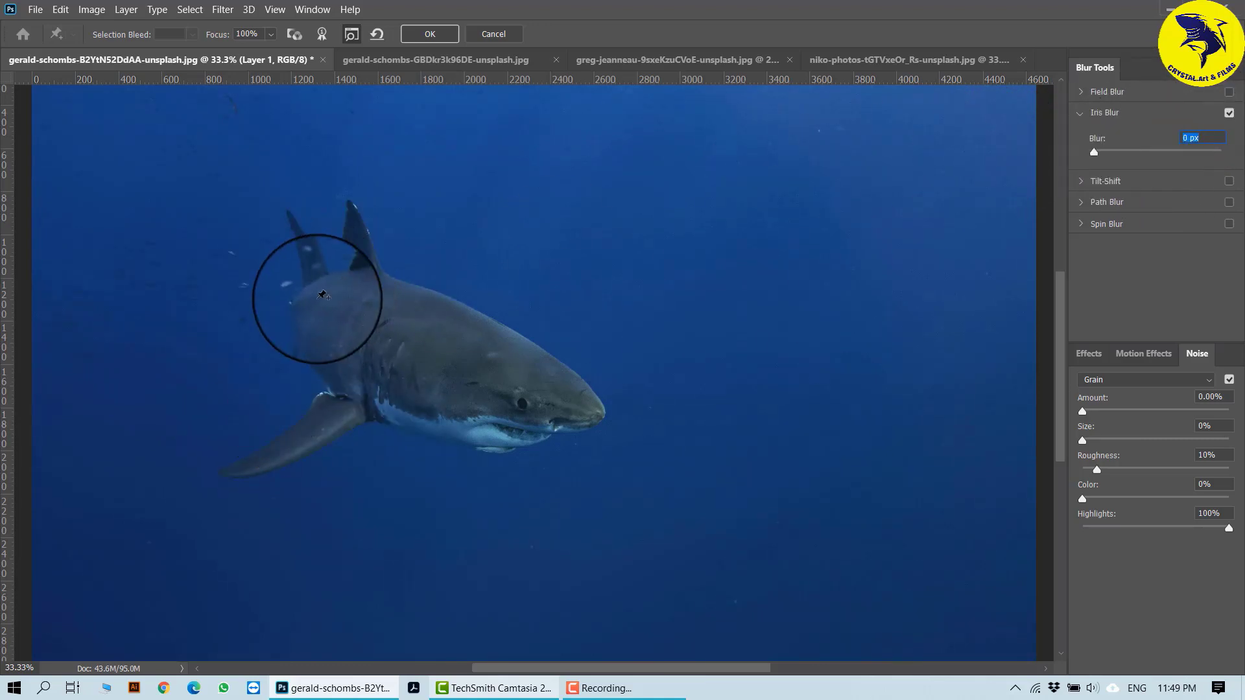
Place an Iris Blur pin near the shark's tail and set its blur to 224 px after testing other strengths.
left_click(317, 299)
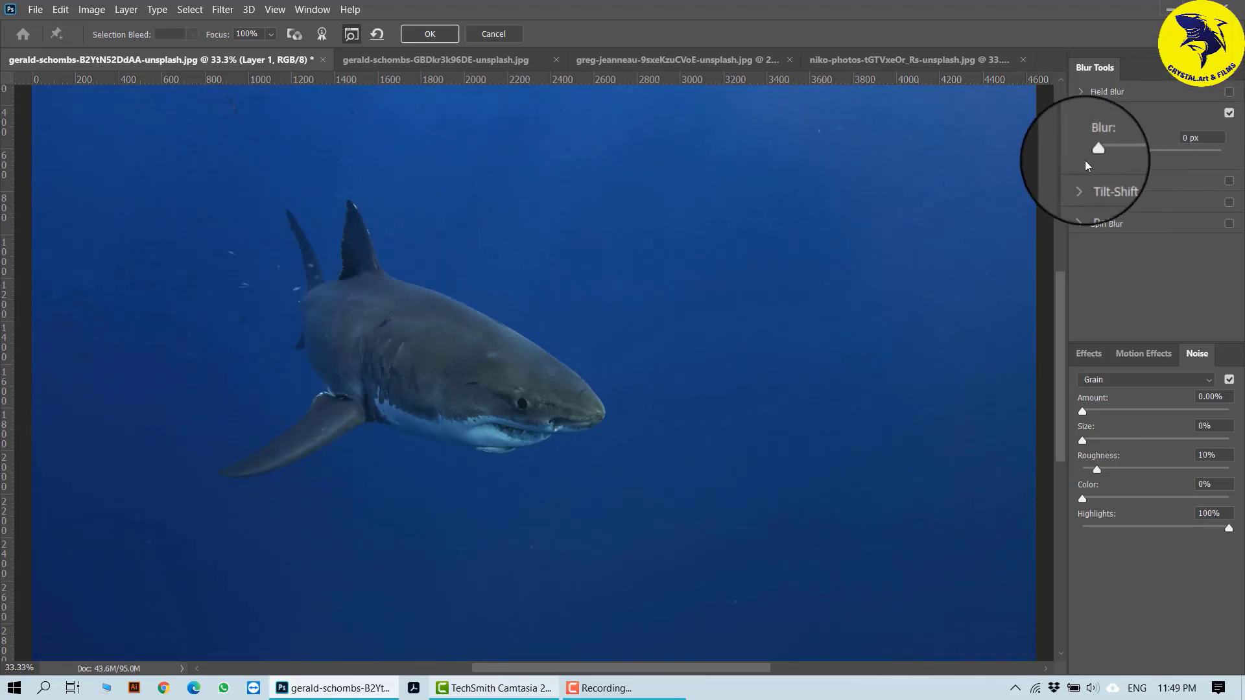
left_click_drag(1093, 155, 1223, 154)
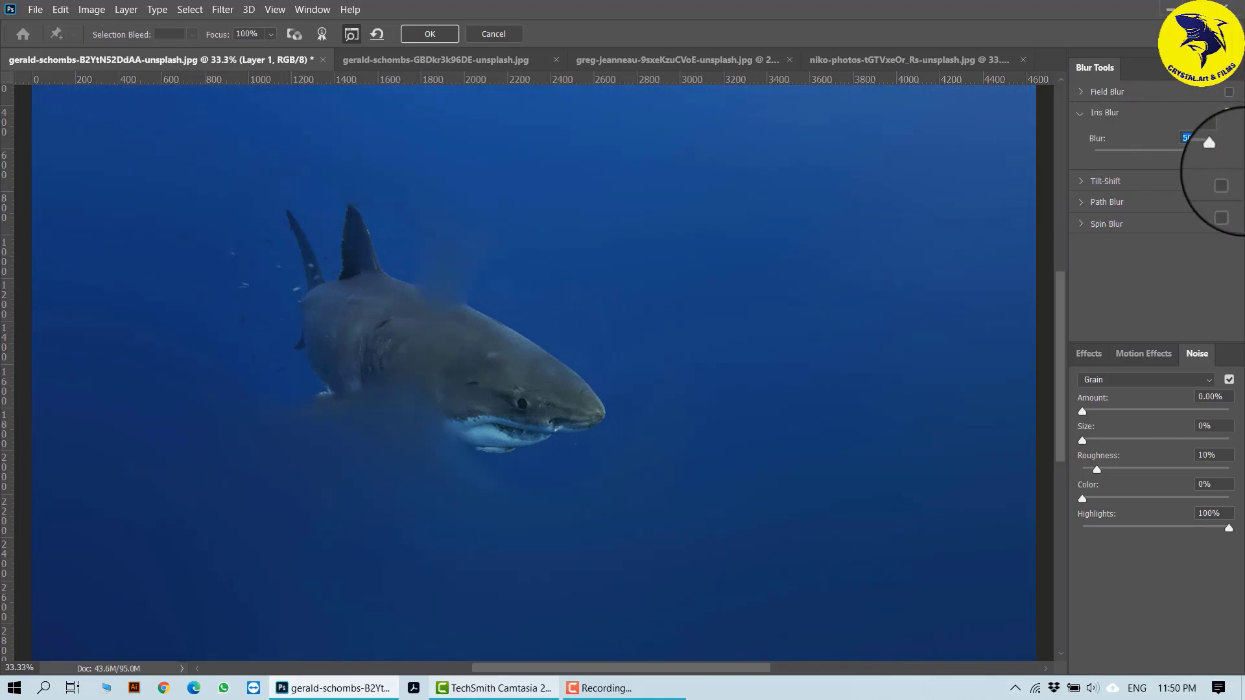
left_click_drag(1244, 171, 903, 171)
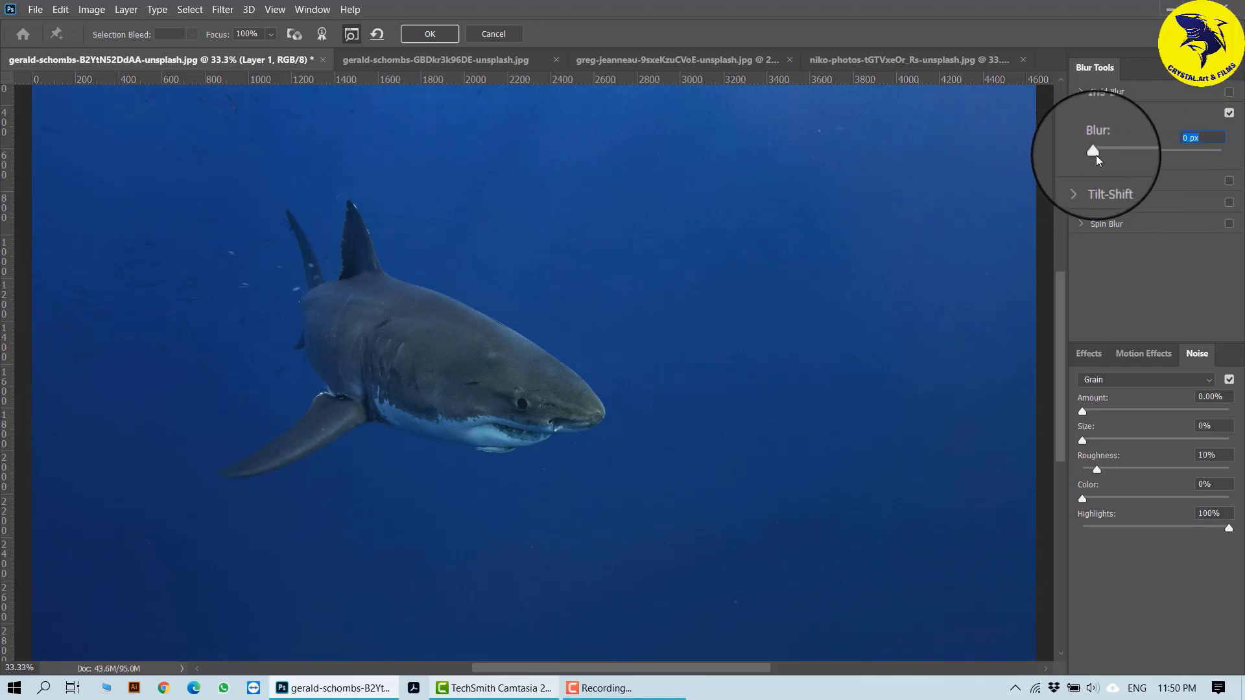
left_click_drag(1094, 153, 1192, 159)
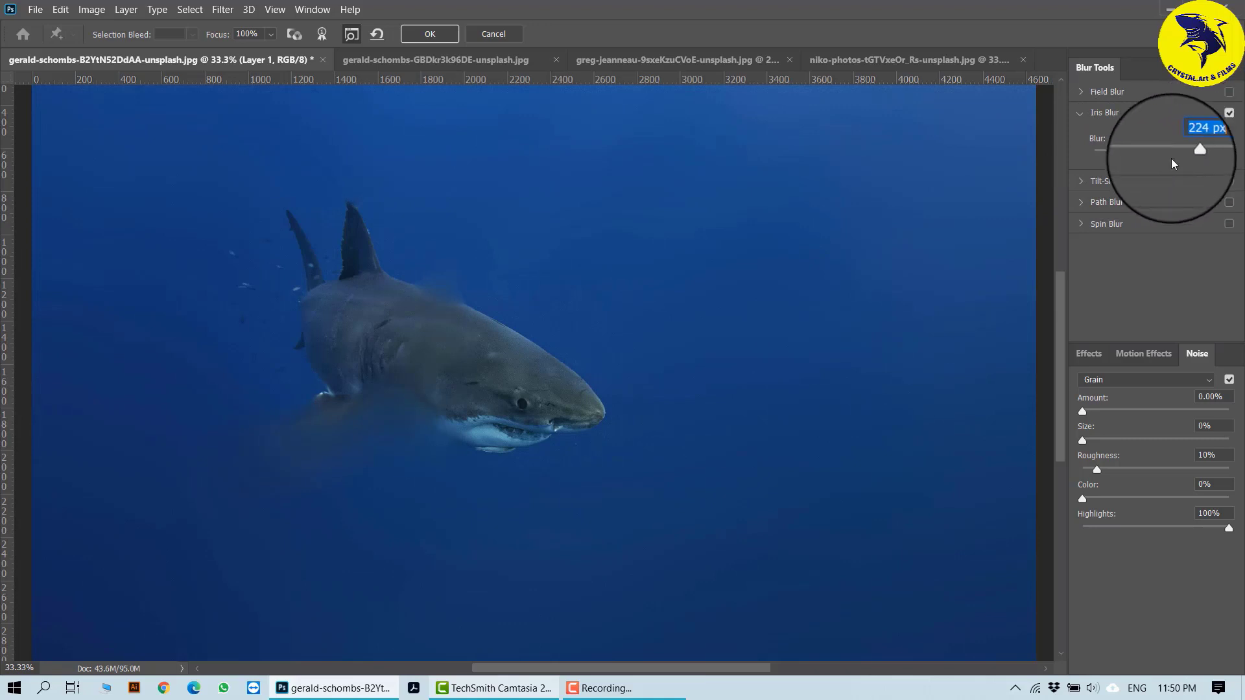
Place an Iris Blur pin near the shark's head, raise its blur to the maximum and apply the filter.
left_click(512, 380)
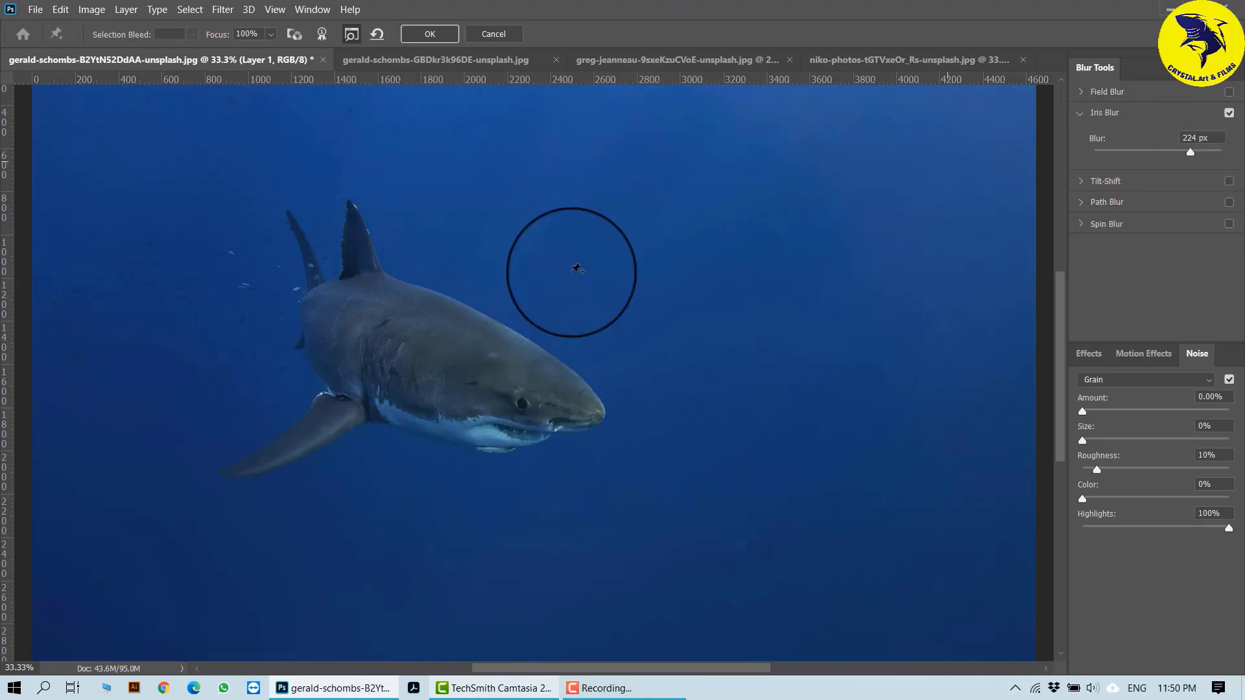
left_click_drag(1190, 153, 1231, 158)
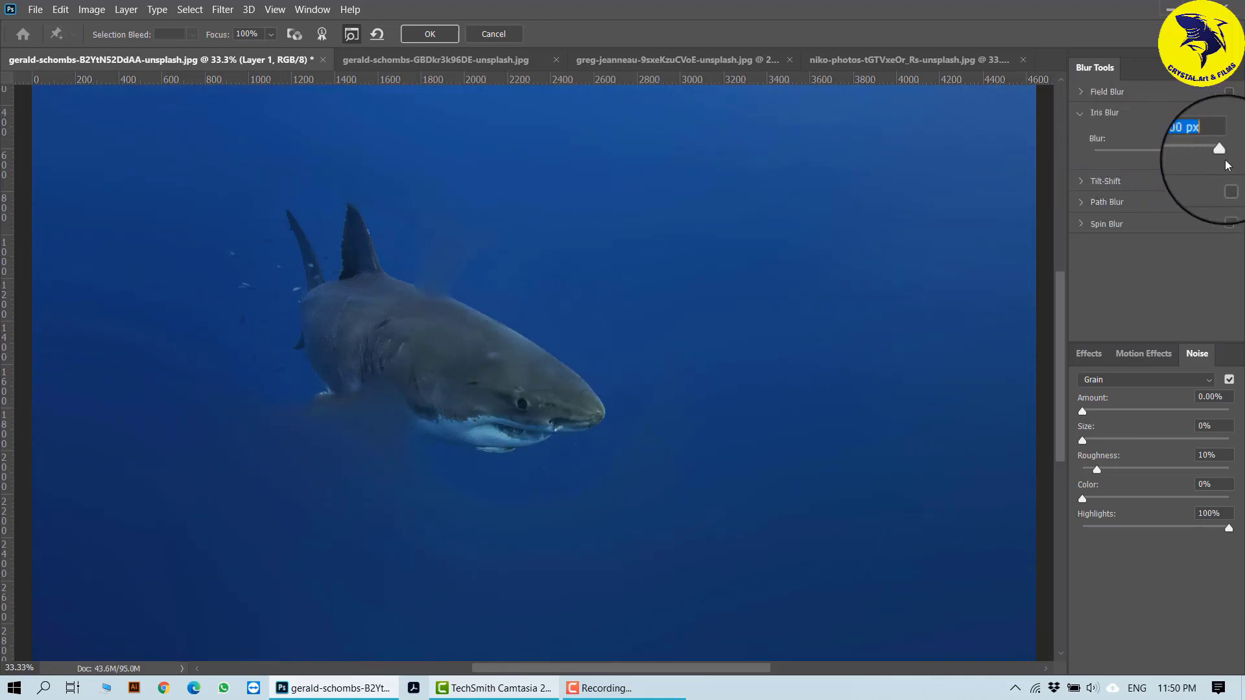
left_click(431, 34)
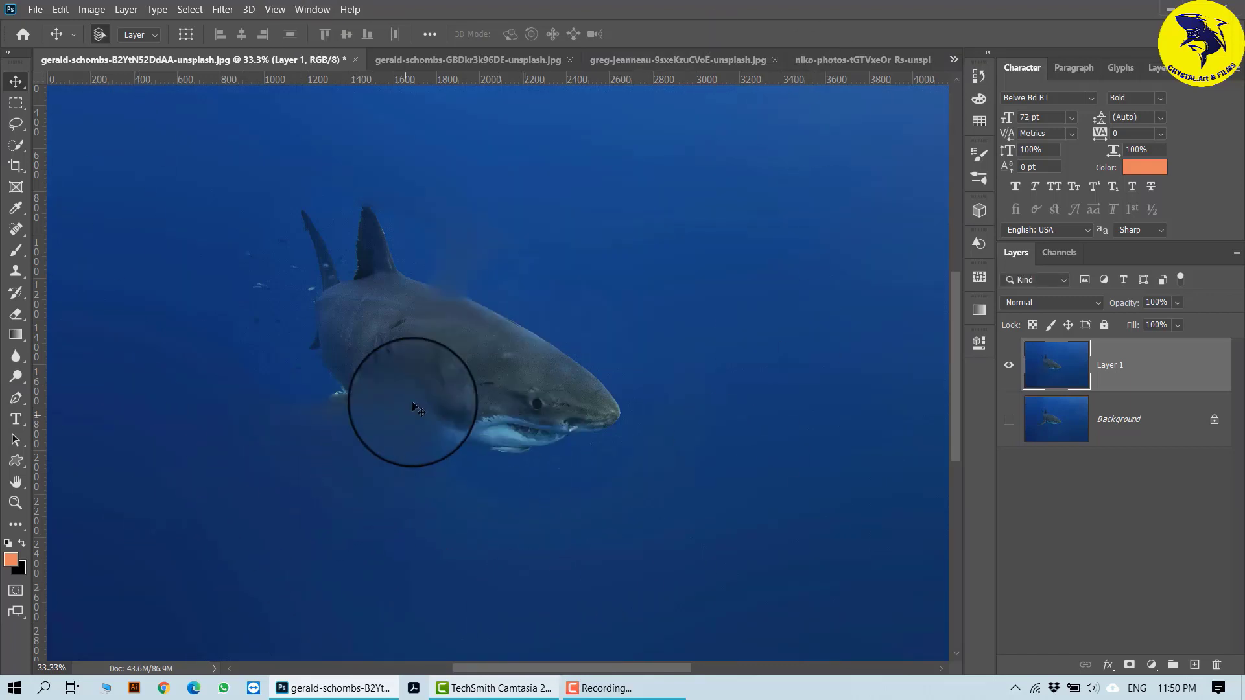
mouse_move(407, 406)
left_mouse_down()
mouse_move(363, 323)
mouse_move(379, 301)
left_mouse_up()
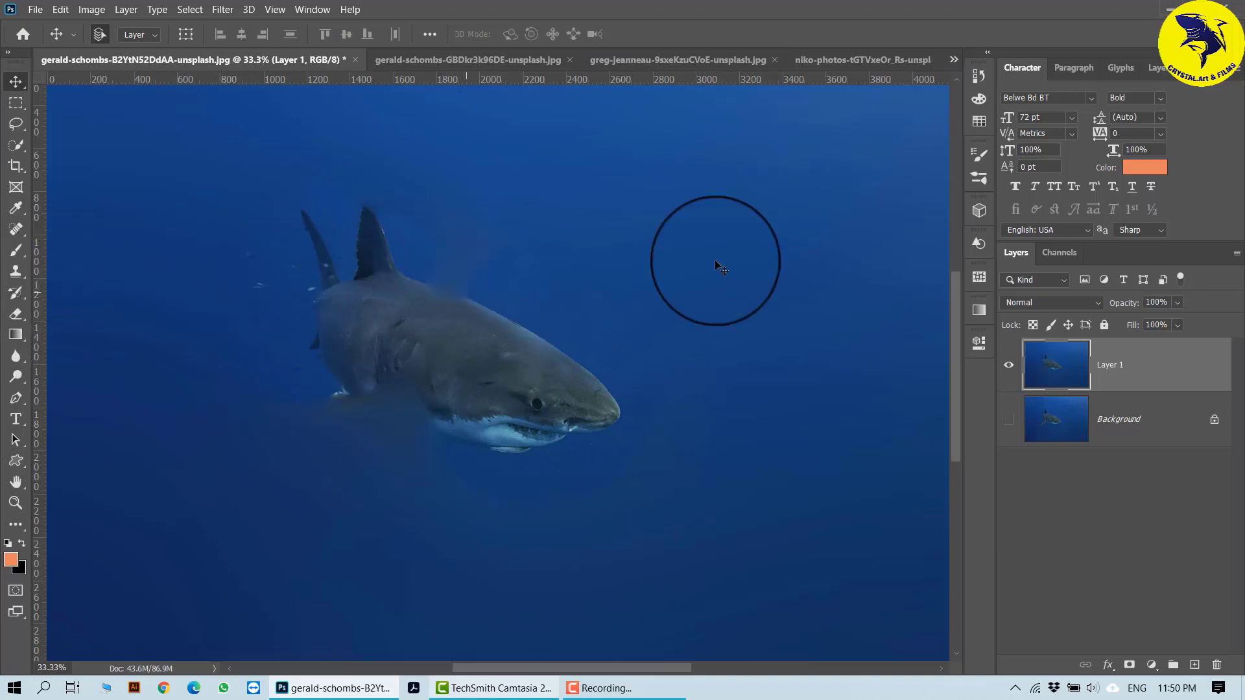
Switch to the image of the shark above the sandy seabed and start a Tilt-Shift blur on Layer 1.
left_click(469, 65)
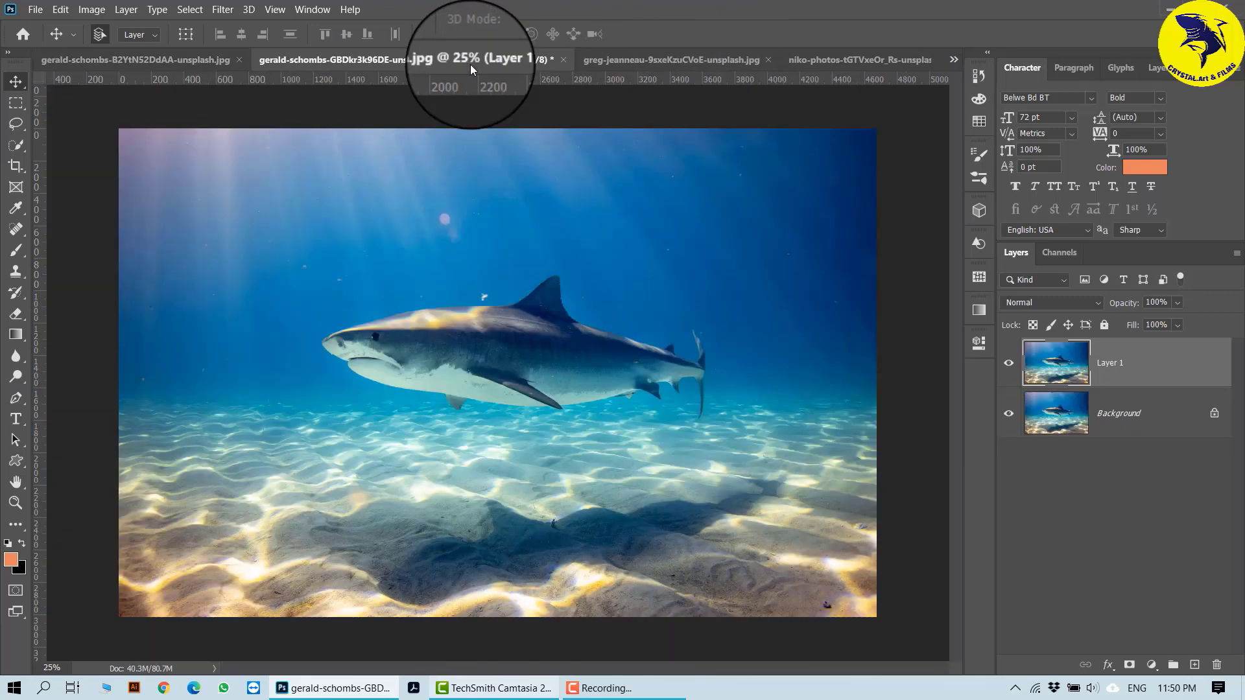
left_click(230, 9)
mouse_move(224, 15)
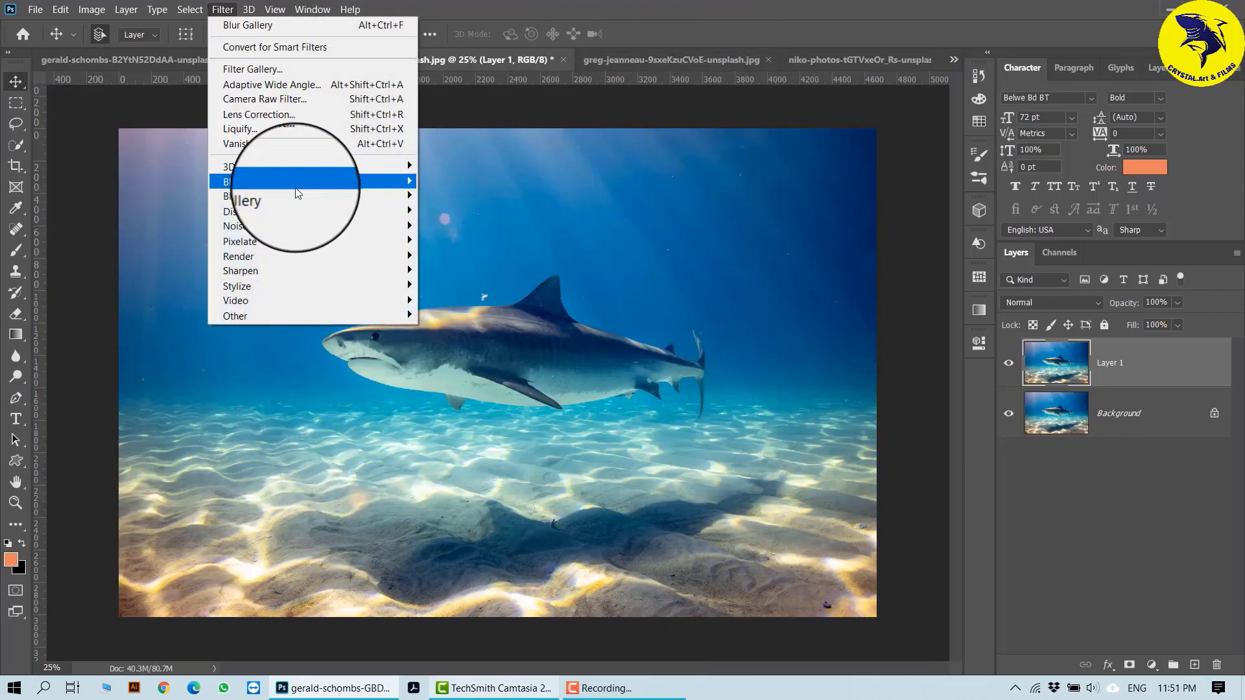
mouse_move(350, 208)
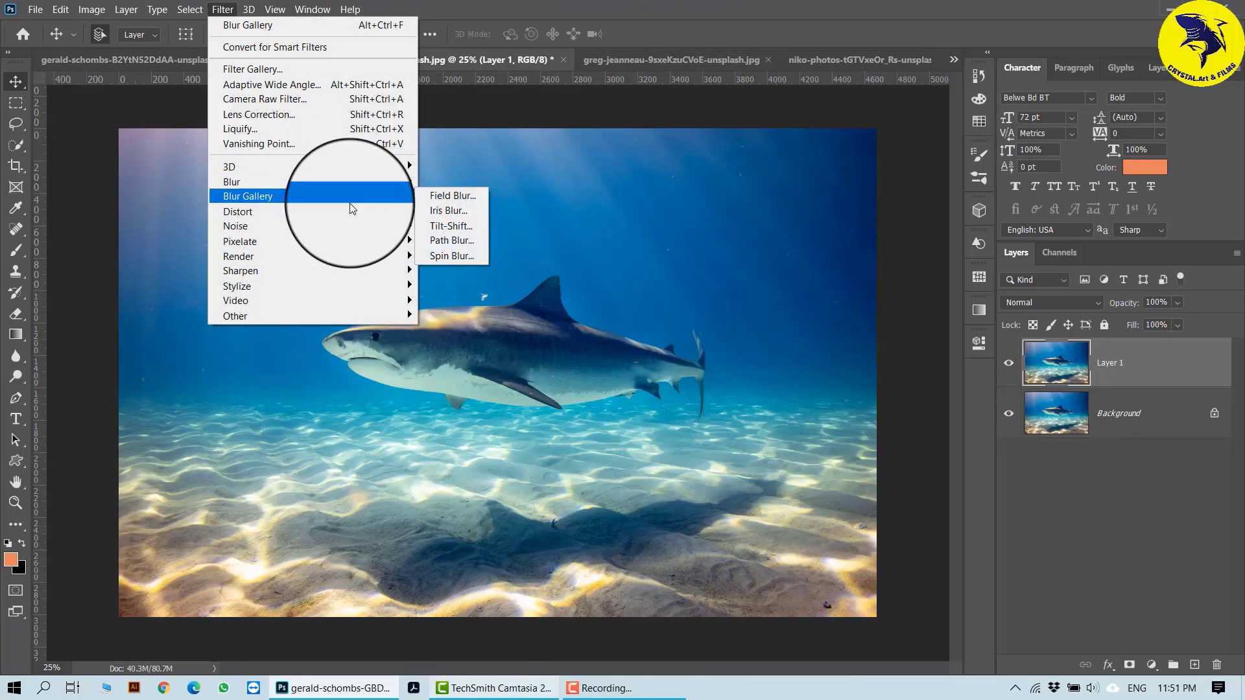
left_click(467, 225)
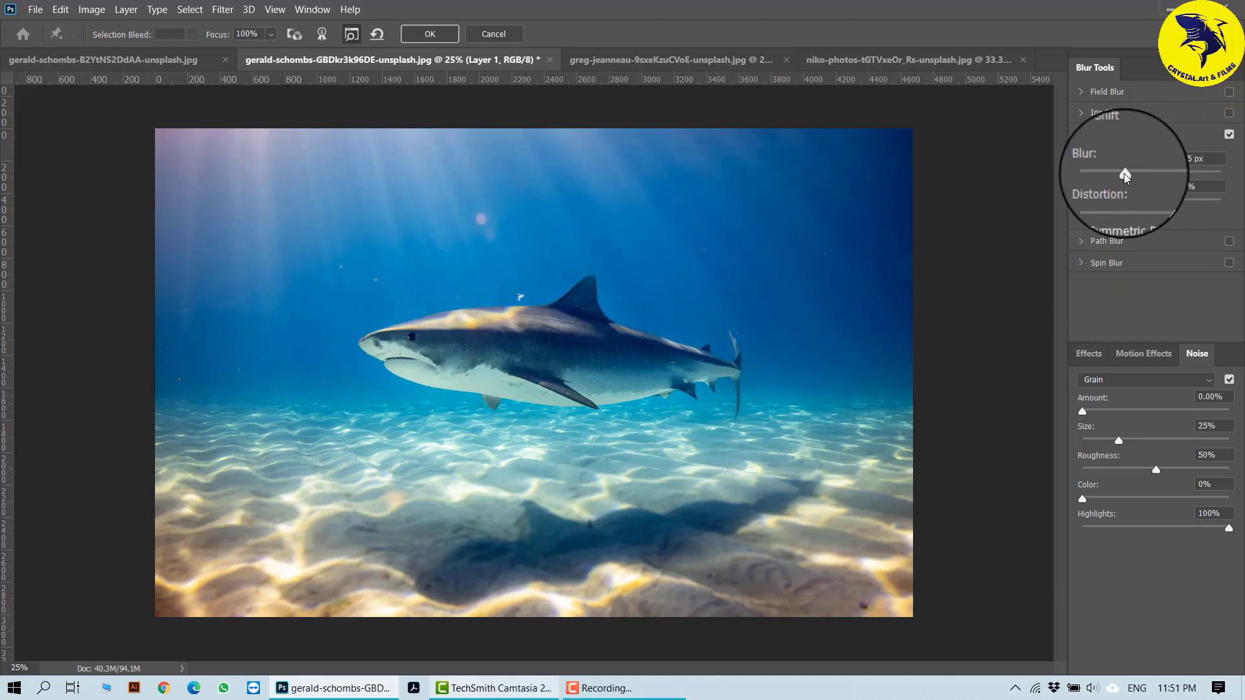
Test the Tilt-Shift with blurs of 500, 15 and 167 px, distortions of -100% and 100%, and Symmetric Distortion.
left_click_drag(1127, 179, 1242, 170)
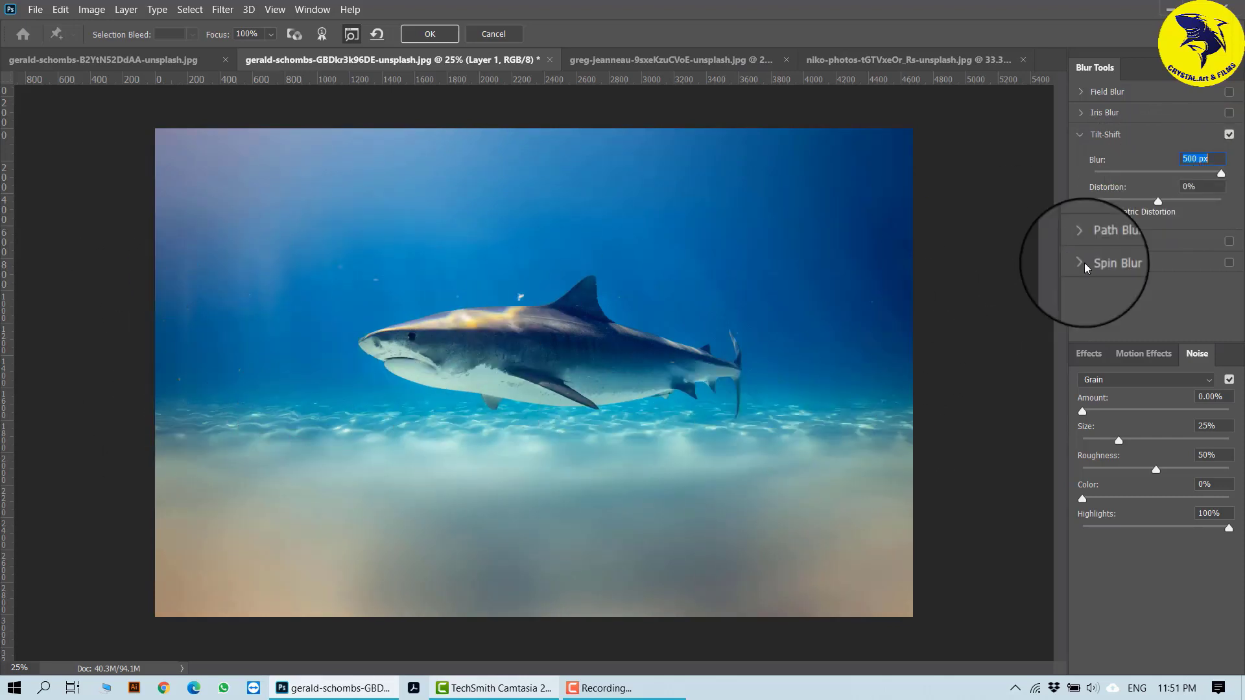
left_click_drag(1158, 201, 1095, 204)
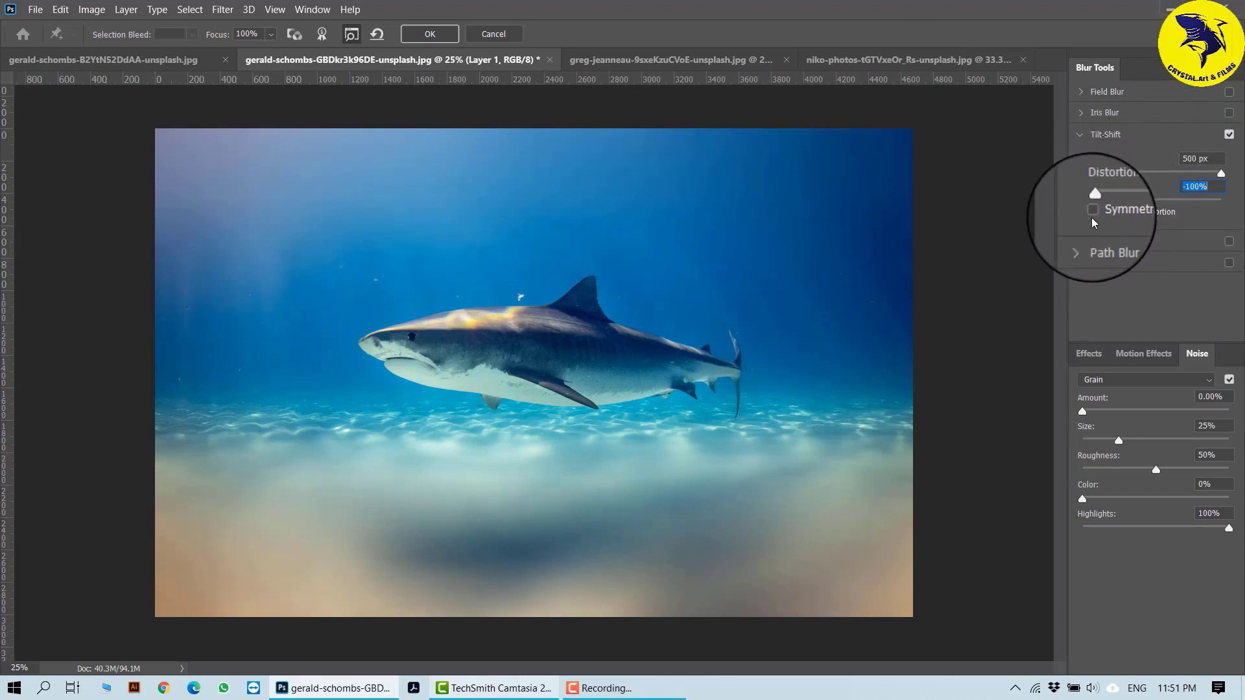
left_click_drag(1129, 207, 1125, 174)
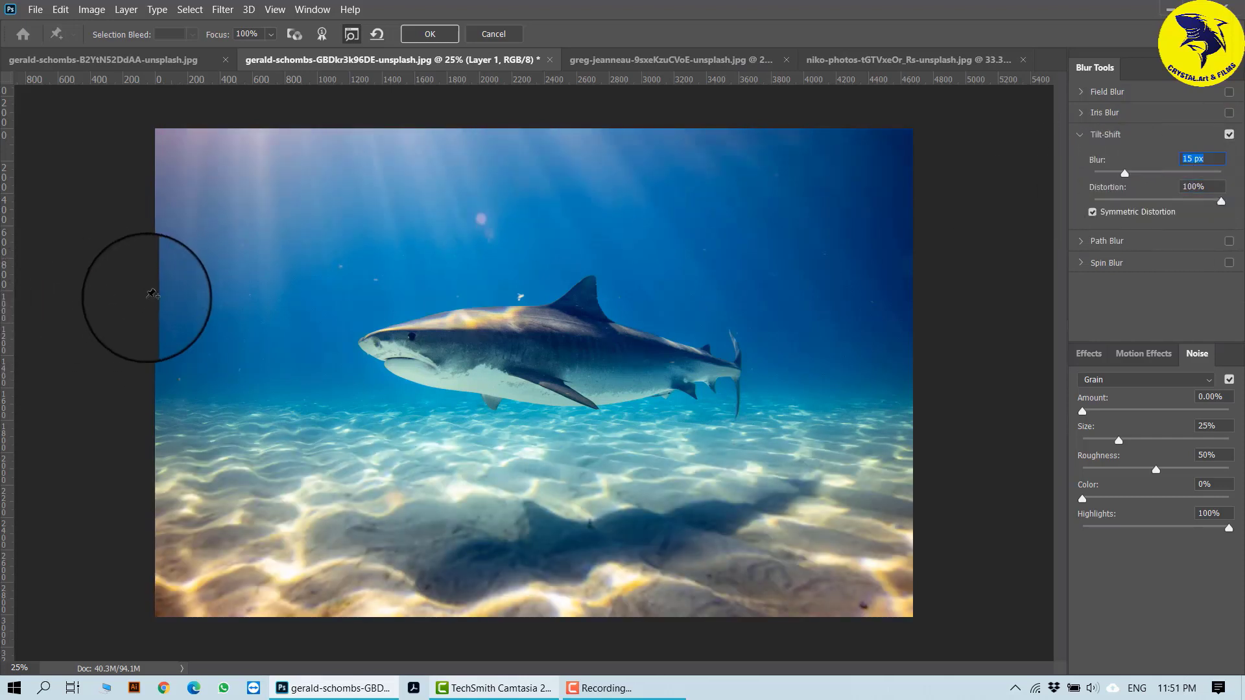
left_click(565, 339)
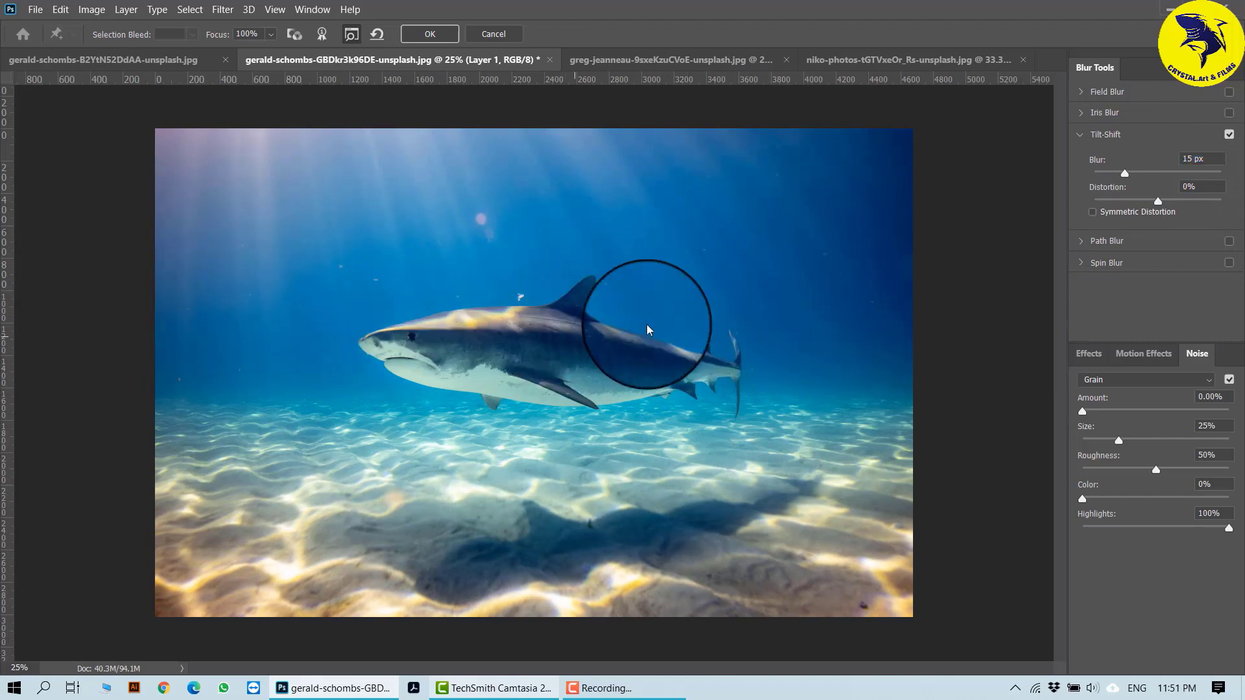
mouse_move(1173, 185)
left_mouse_down()
mouse_move(1131, 187)
mouse_move(1176, 189)
left_mouse_up()
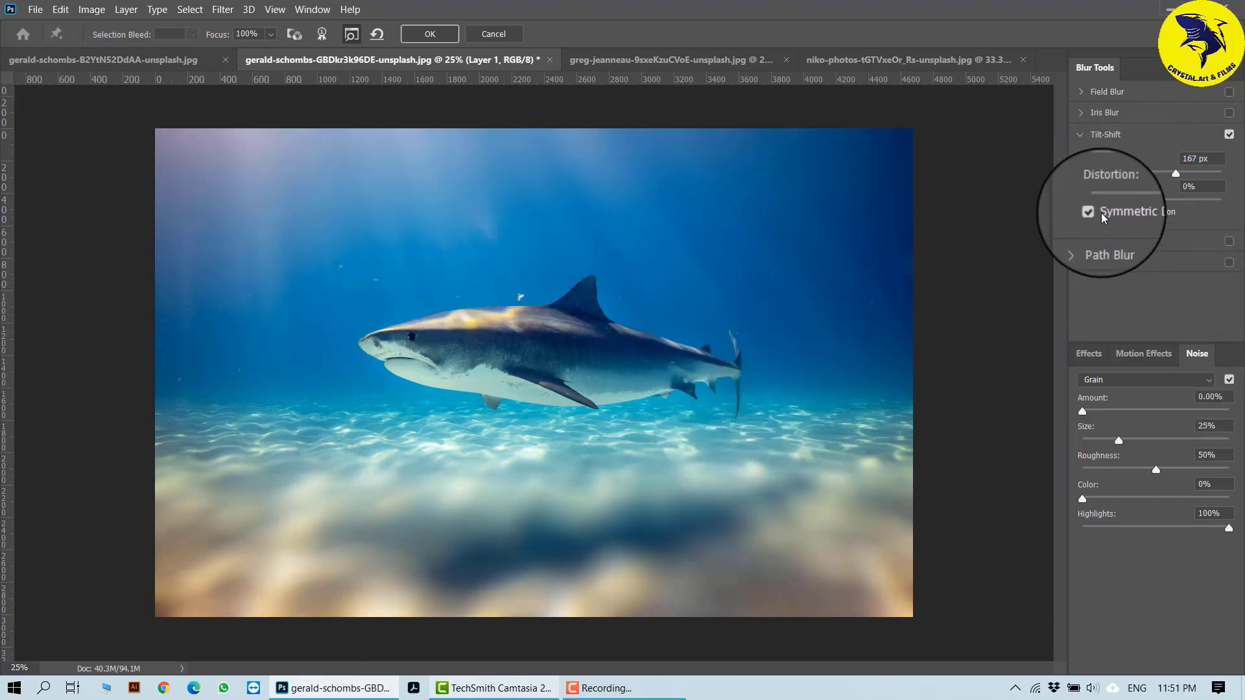
Replace the Tilt-Shift with a Path Blur using Basic Blur at 50% speed, and leave the Blur Gallery without applying it.
left_click(1229, 136)
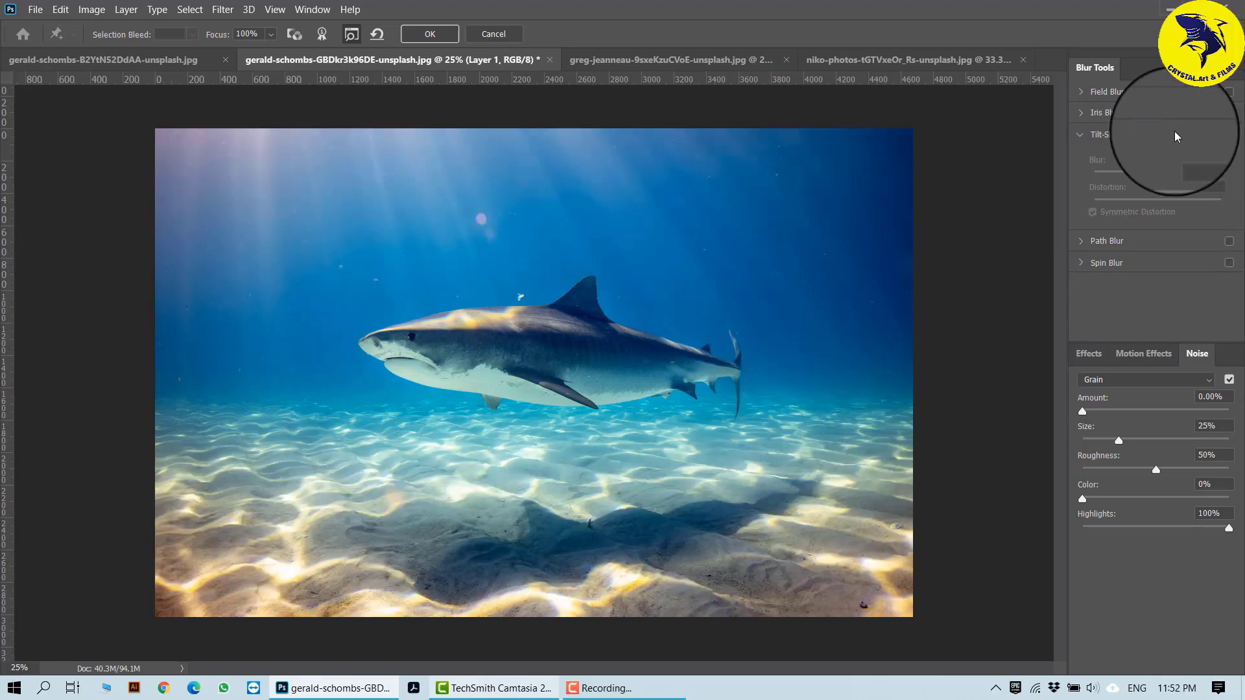
left_click(1079, 138)
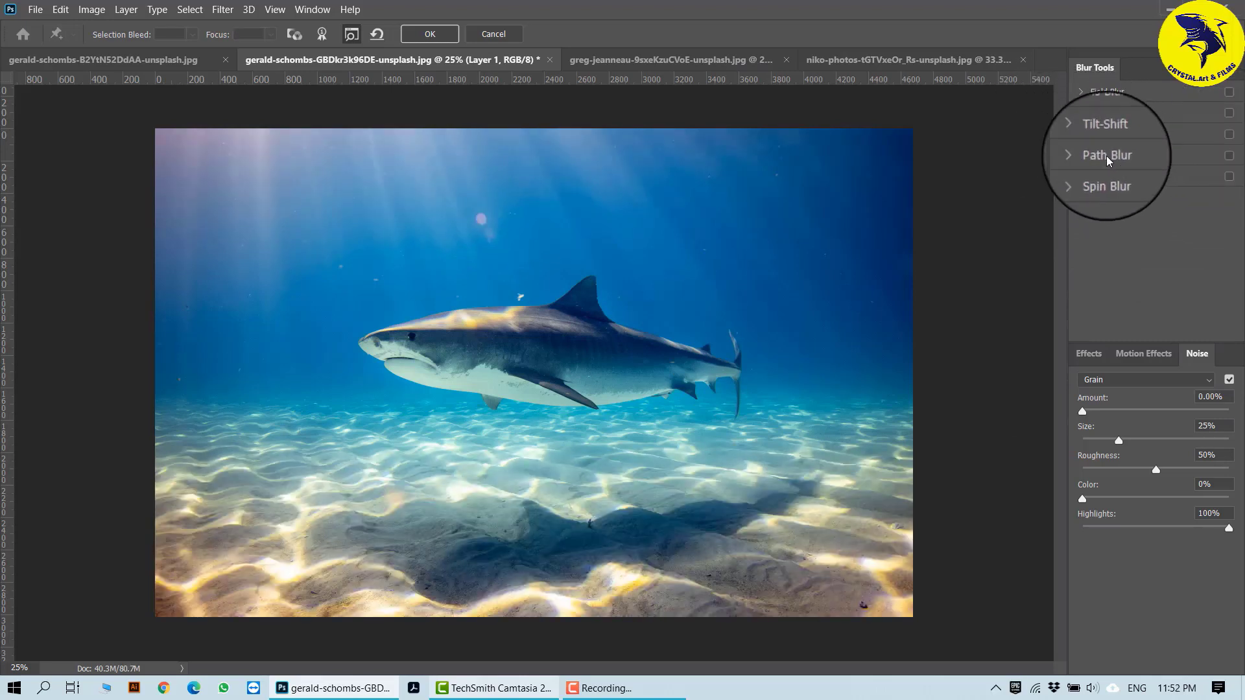
left_click(1080, 156)
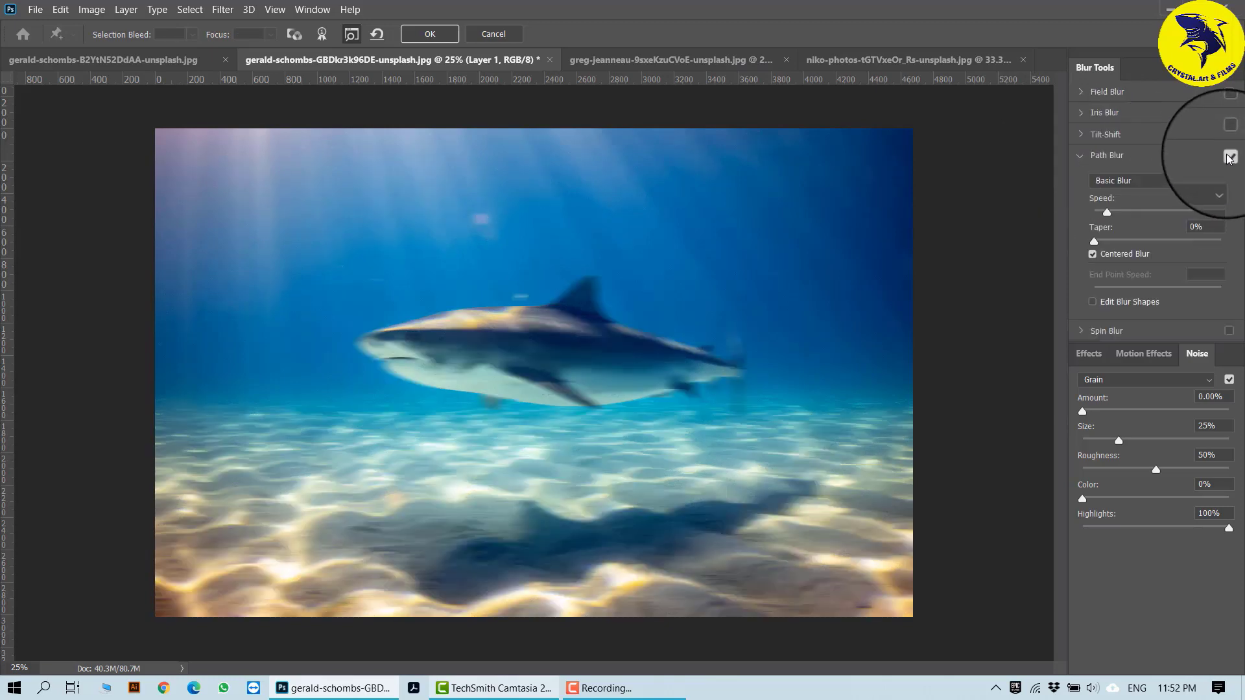
left_click(1230, 156)
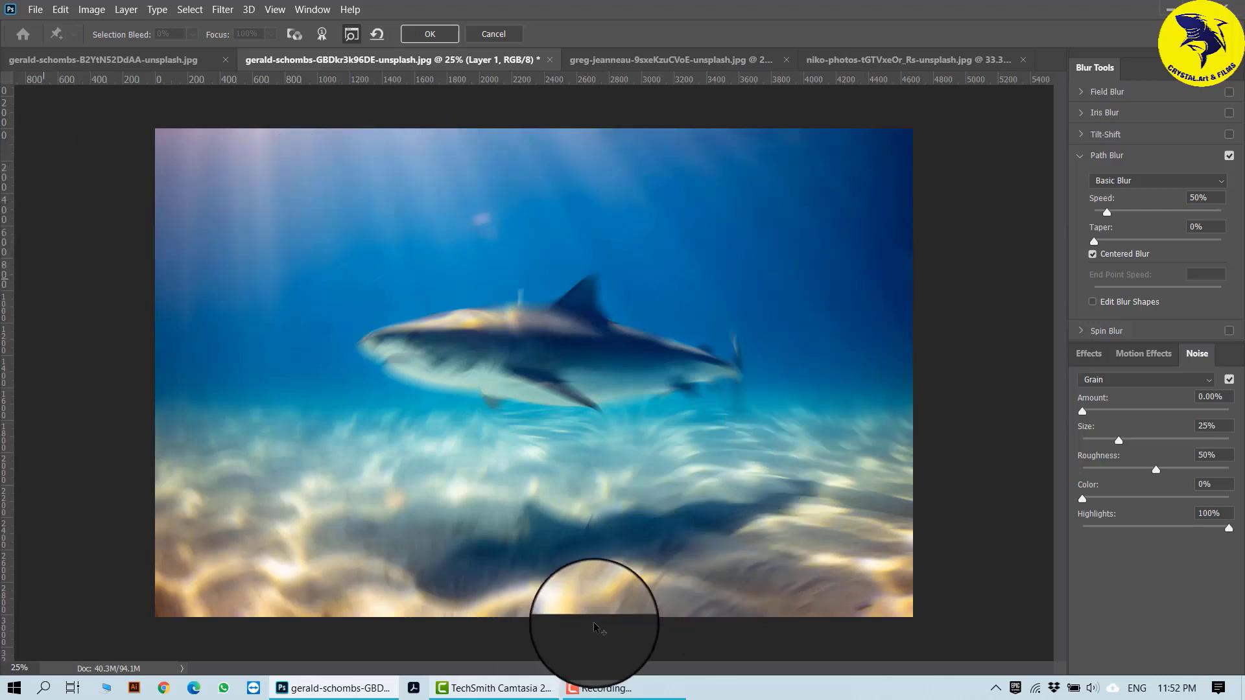
left_click(494, 33)
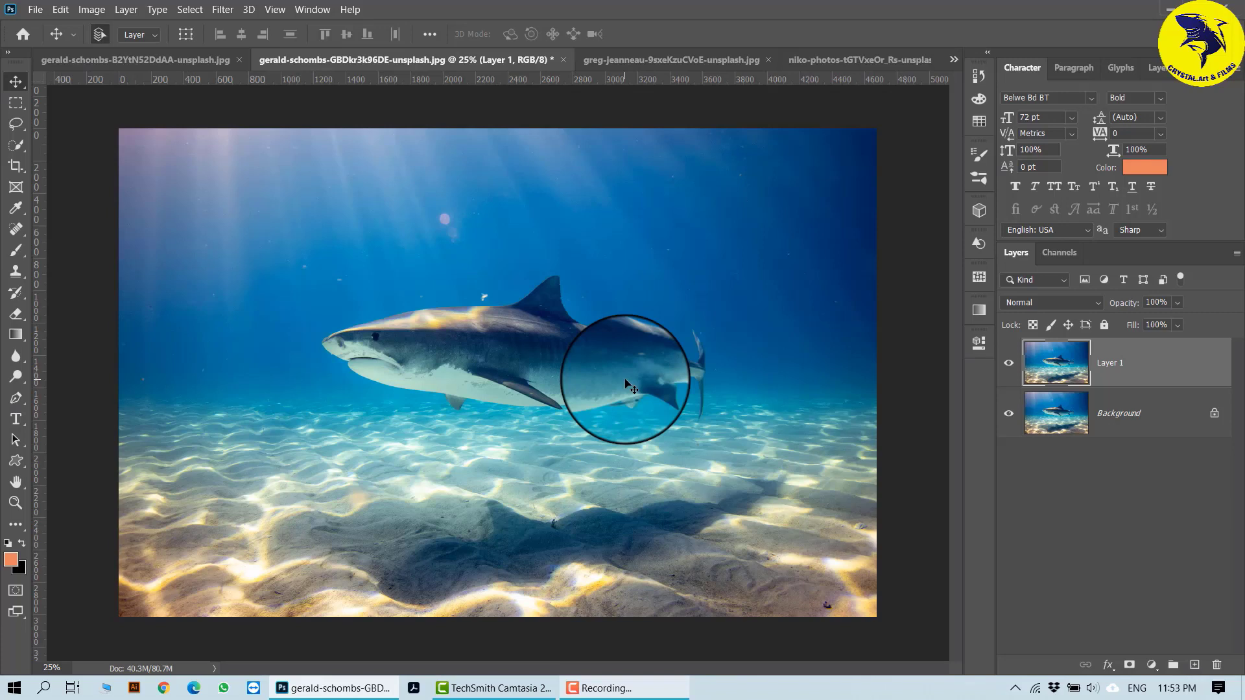
Switch to the image of the tree in the grassy field and convert Layer 1 to a smart object.
left_click(684, 58)
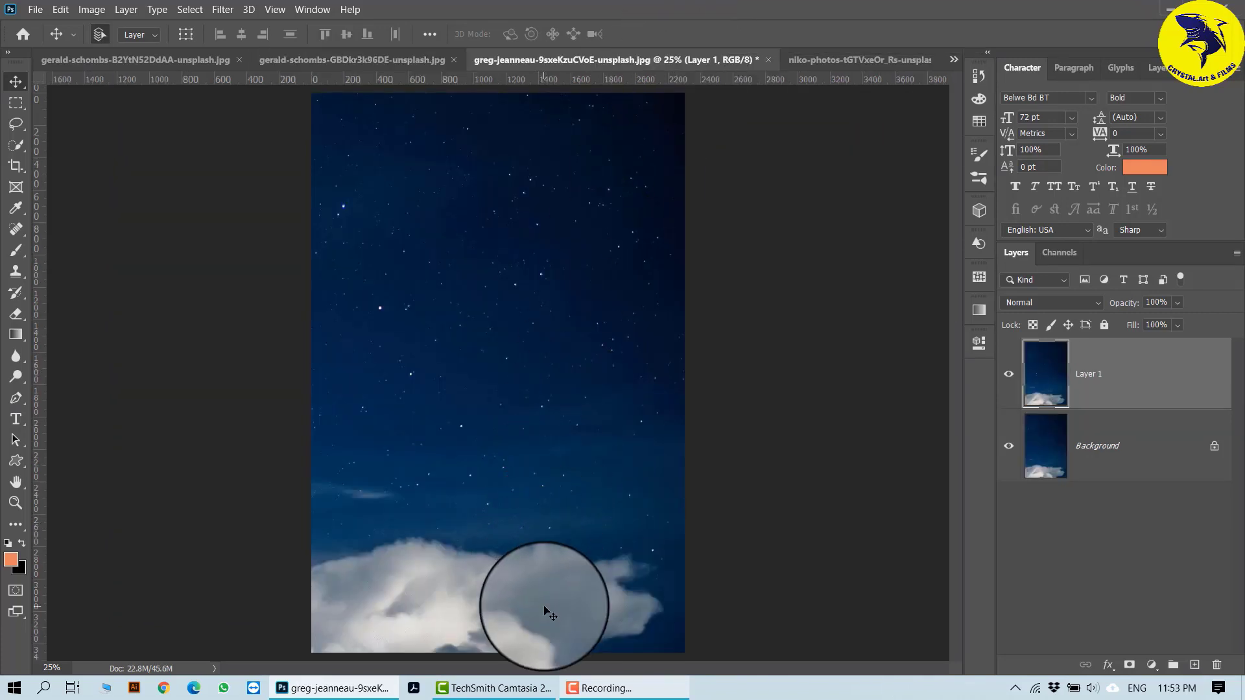
left_click(872, 60)
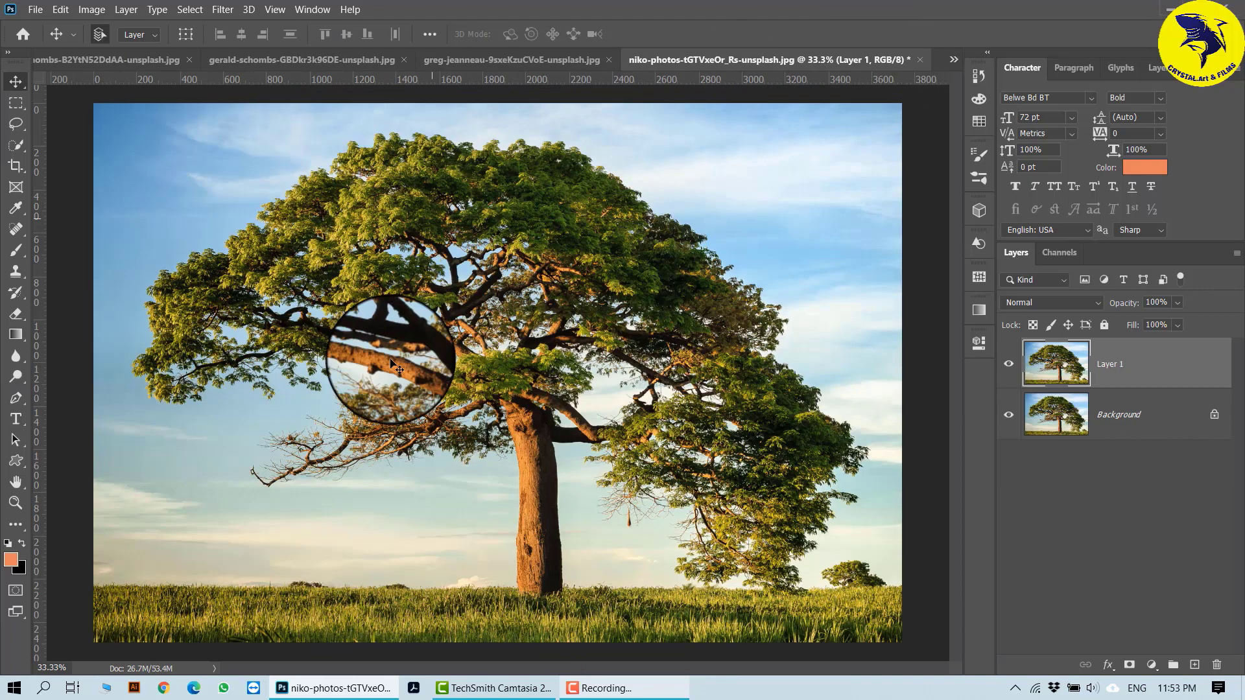
left_click(221, 11)
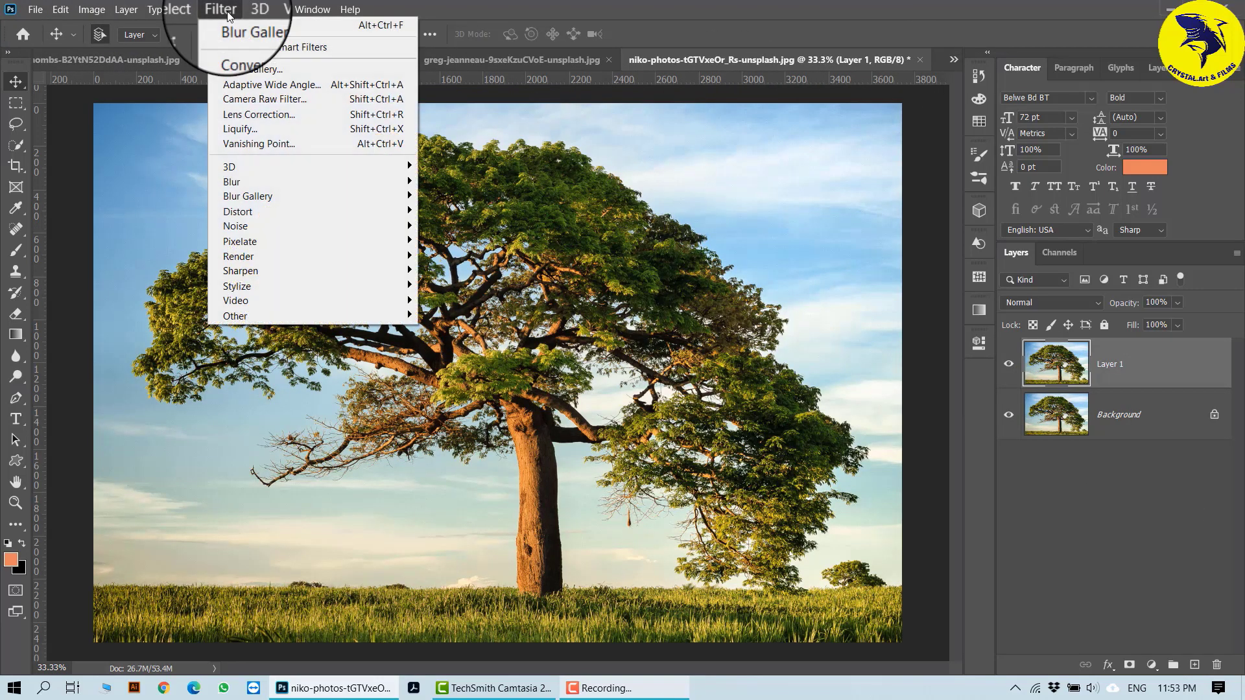
left_click(1200, 371)
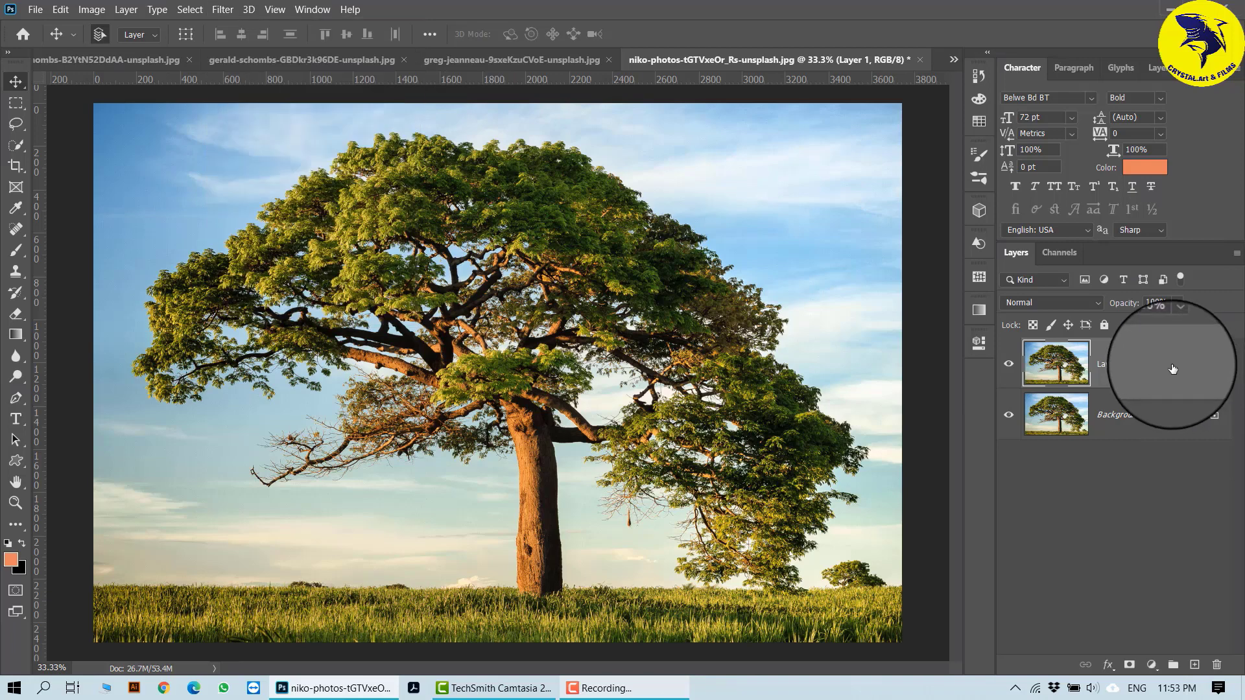
right_click(1172, 369)
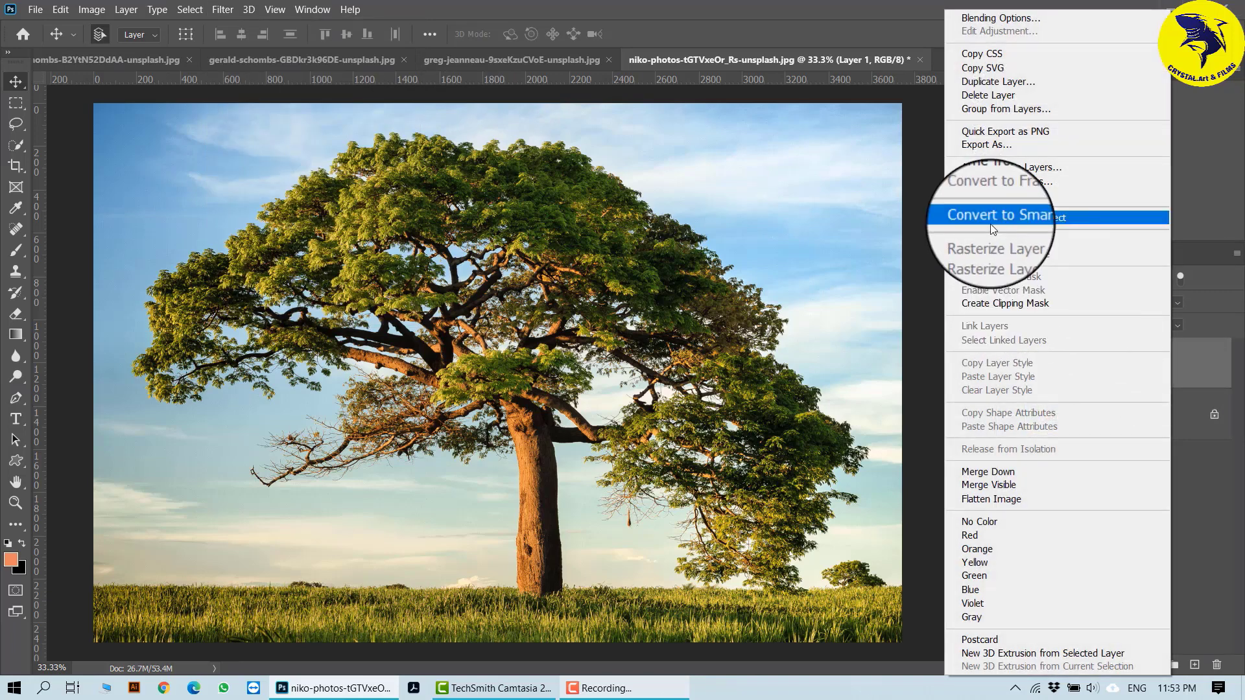
left_click(990, 224)
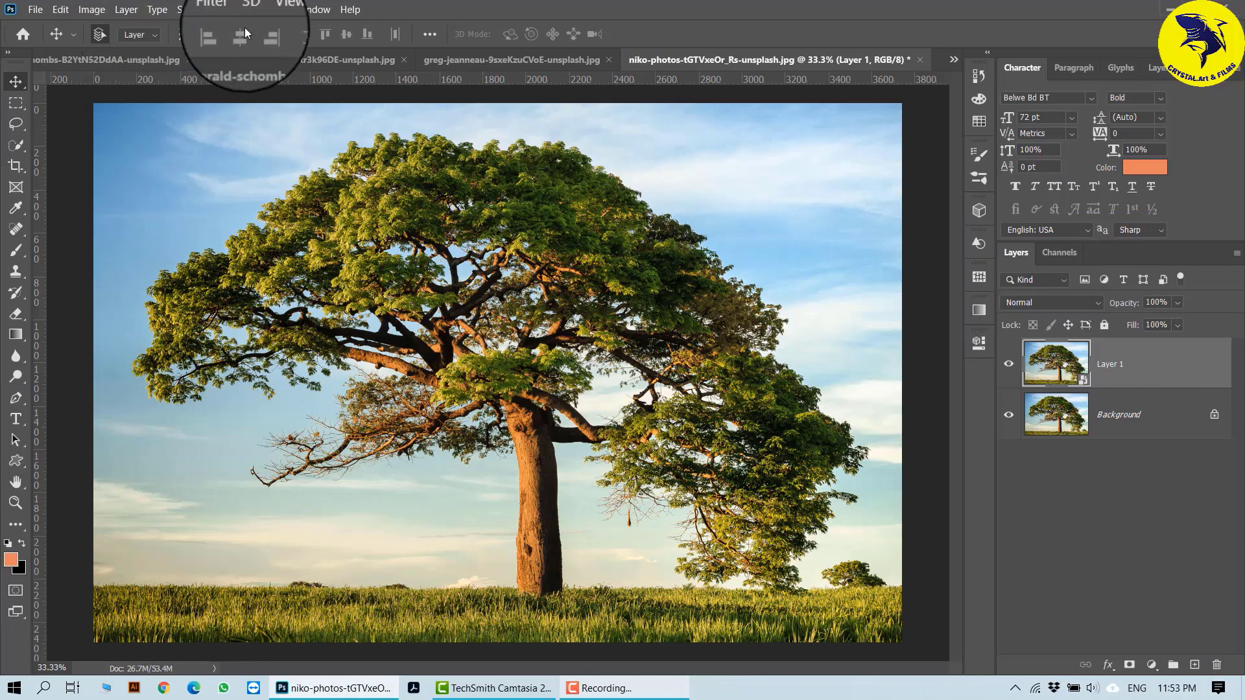
Start a Path Blur on Layer 1, try the Rear Sync Flash preset and return to Basic Blur.
left_click(221, 10)
mouse_move(366, 195)
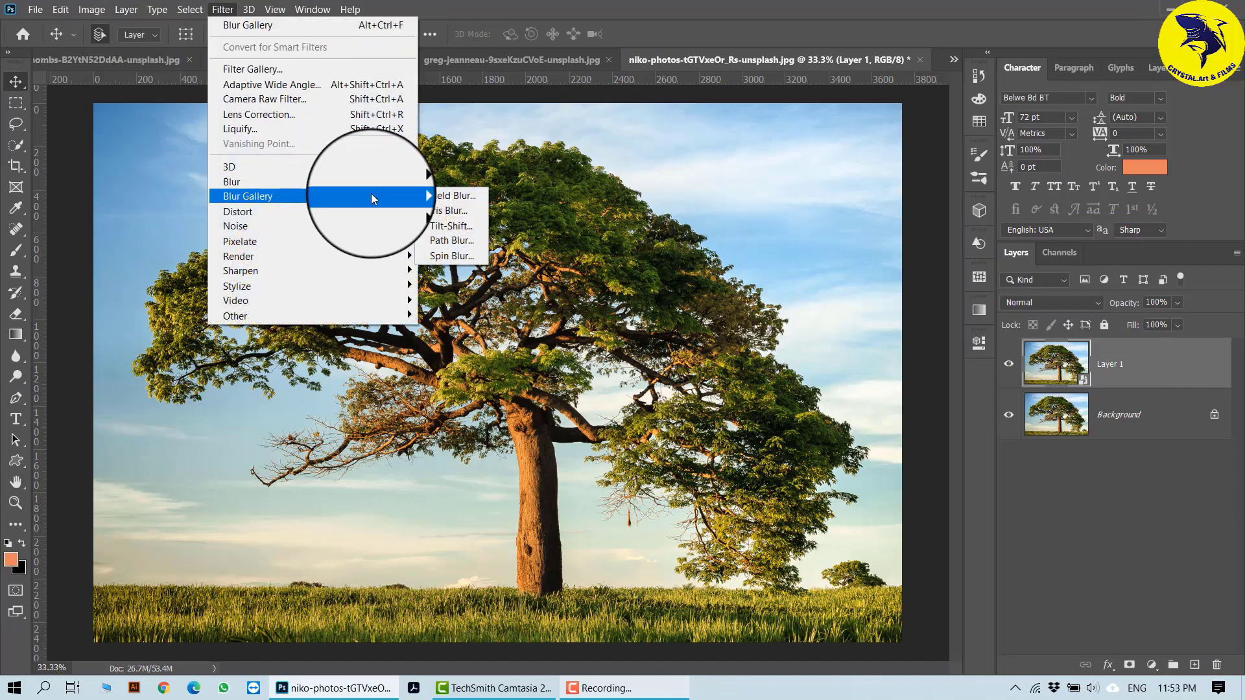
left_click(458, 236)
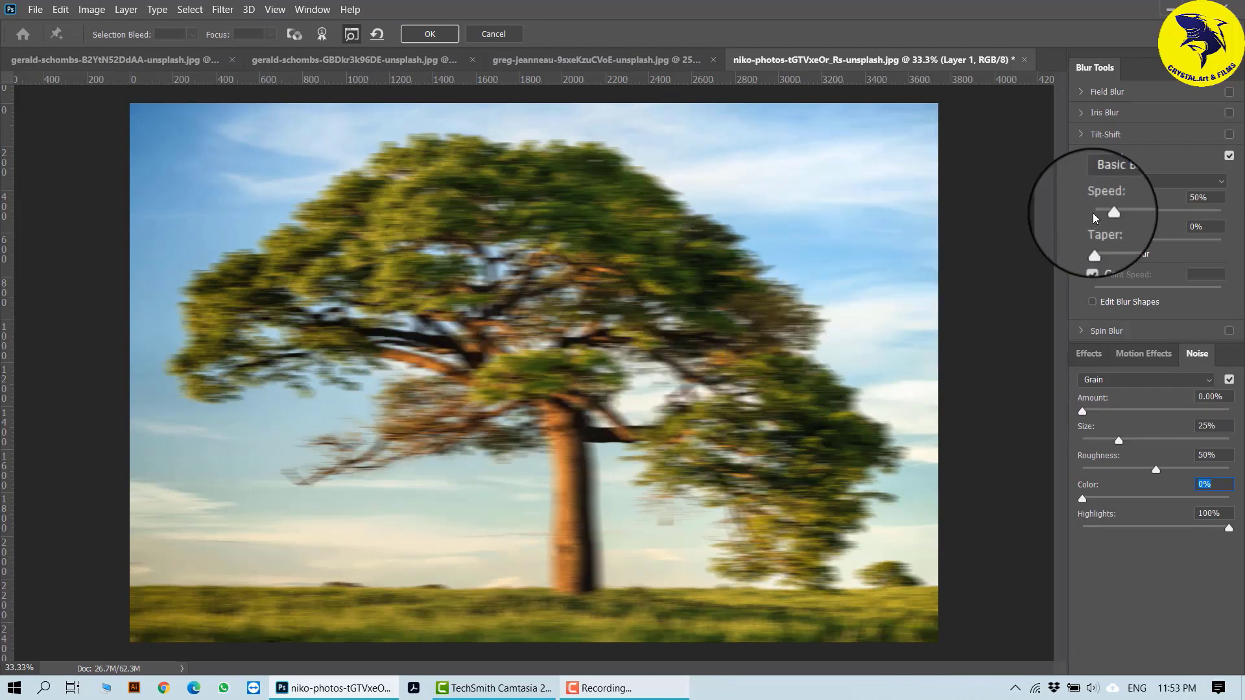
left_click(1211, 184)
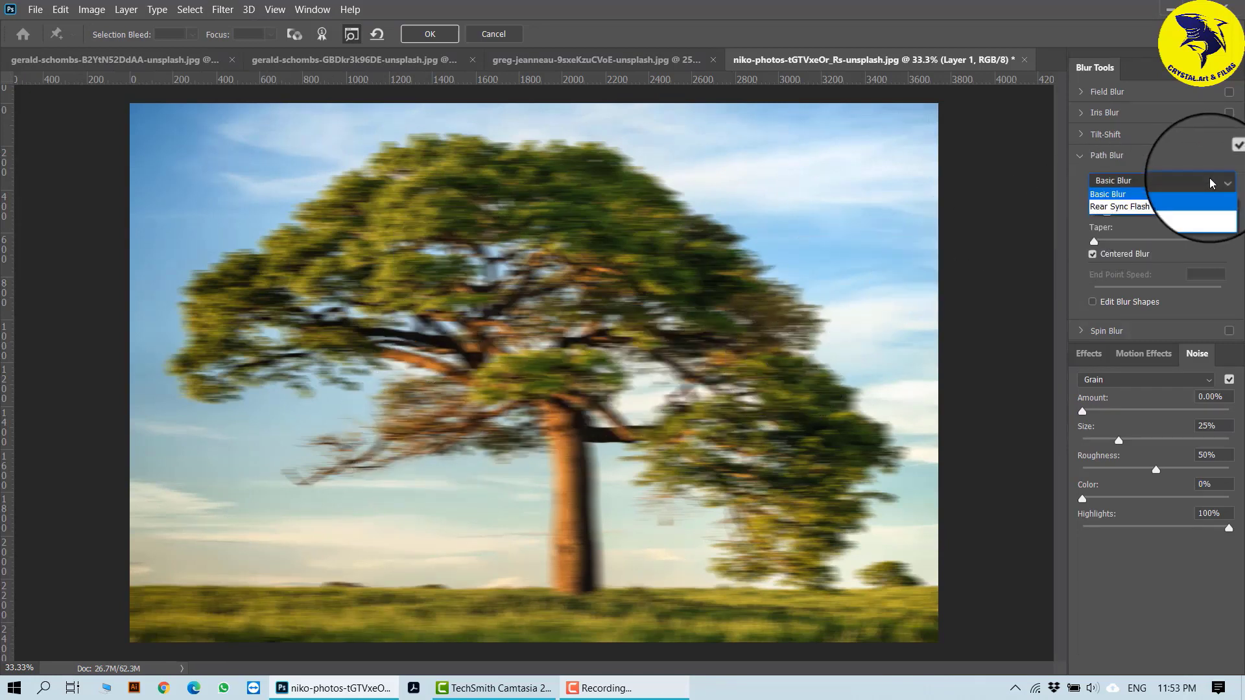
left_click(1140, 196)
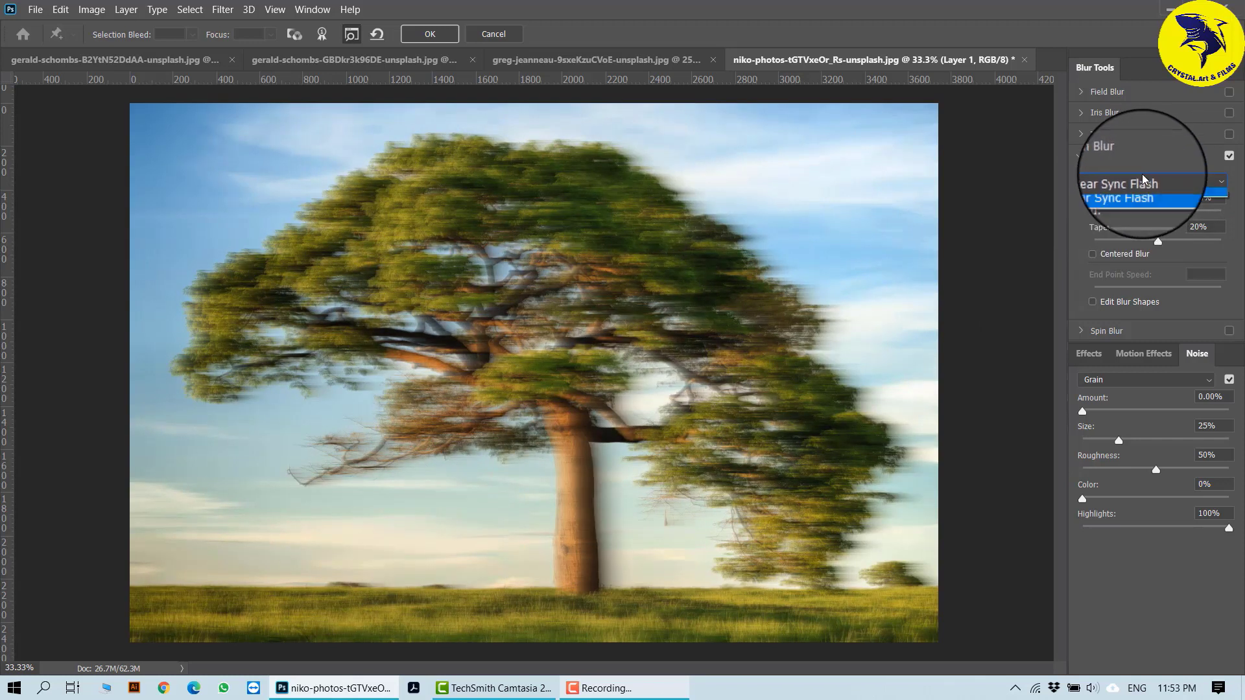
left_click(1139, 192)
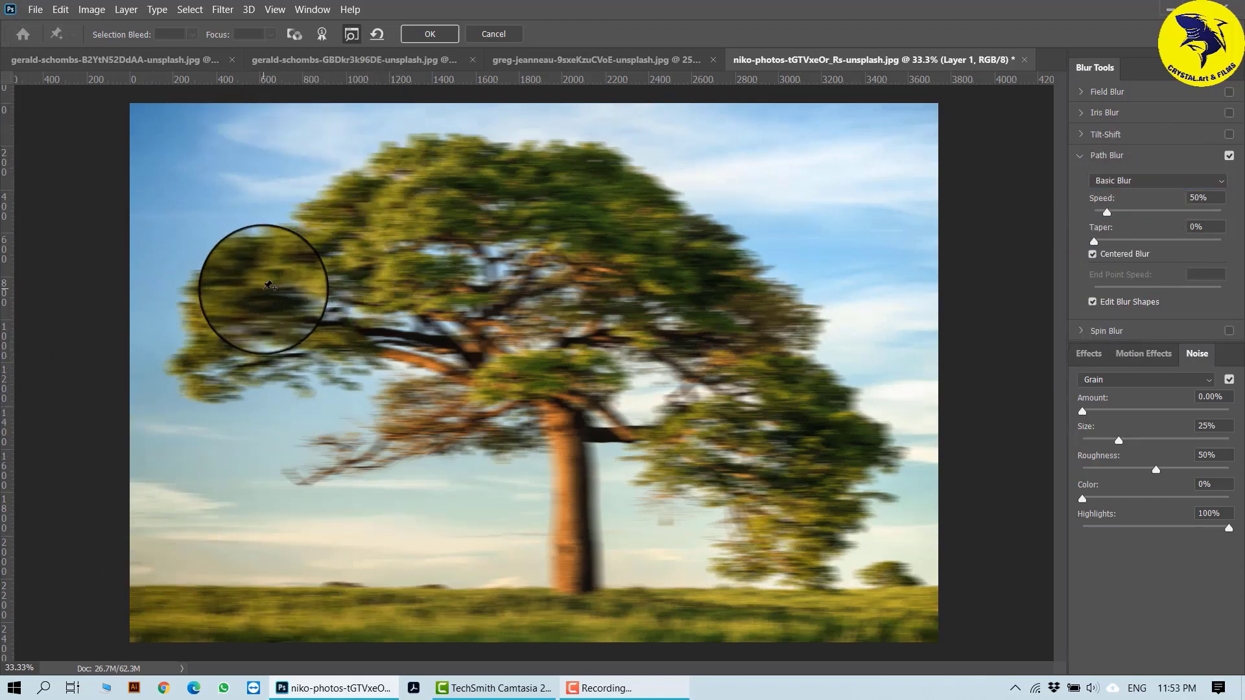
Try a curved blur path along the tree's crown with Basic Blur at 50% speed, and leave without applying it.
left_click(488, 163)
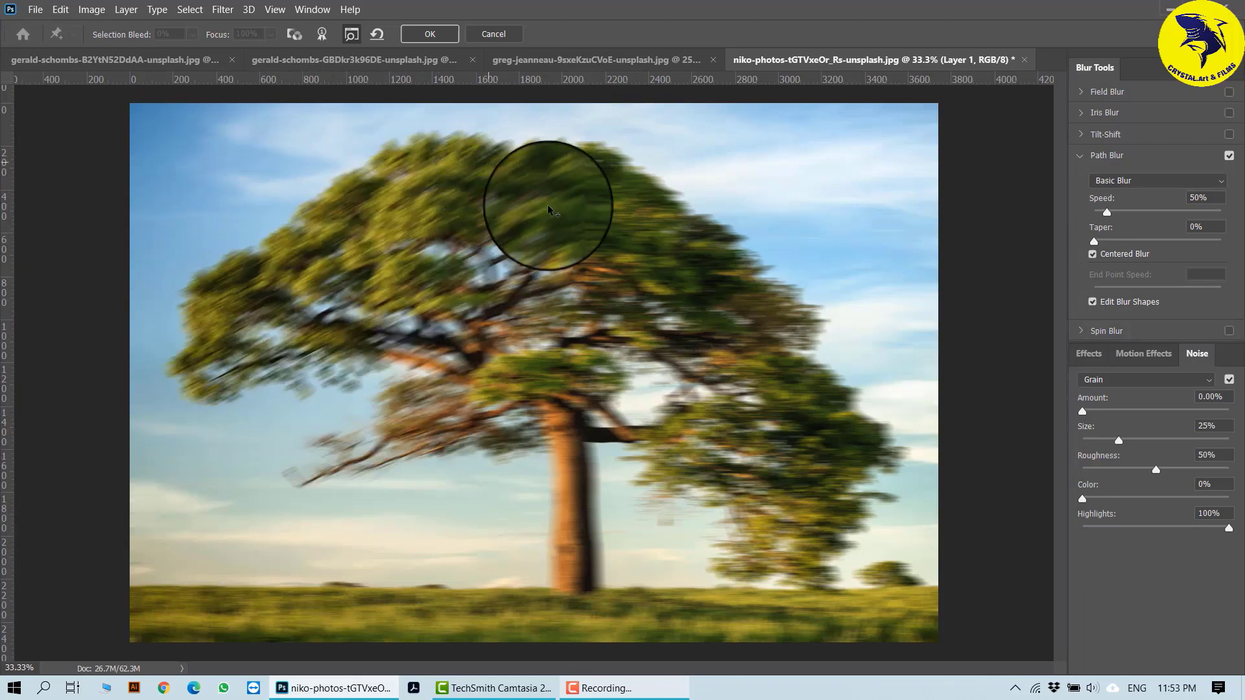
left_click(627, 319)
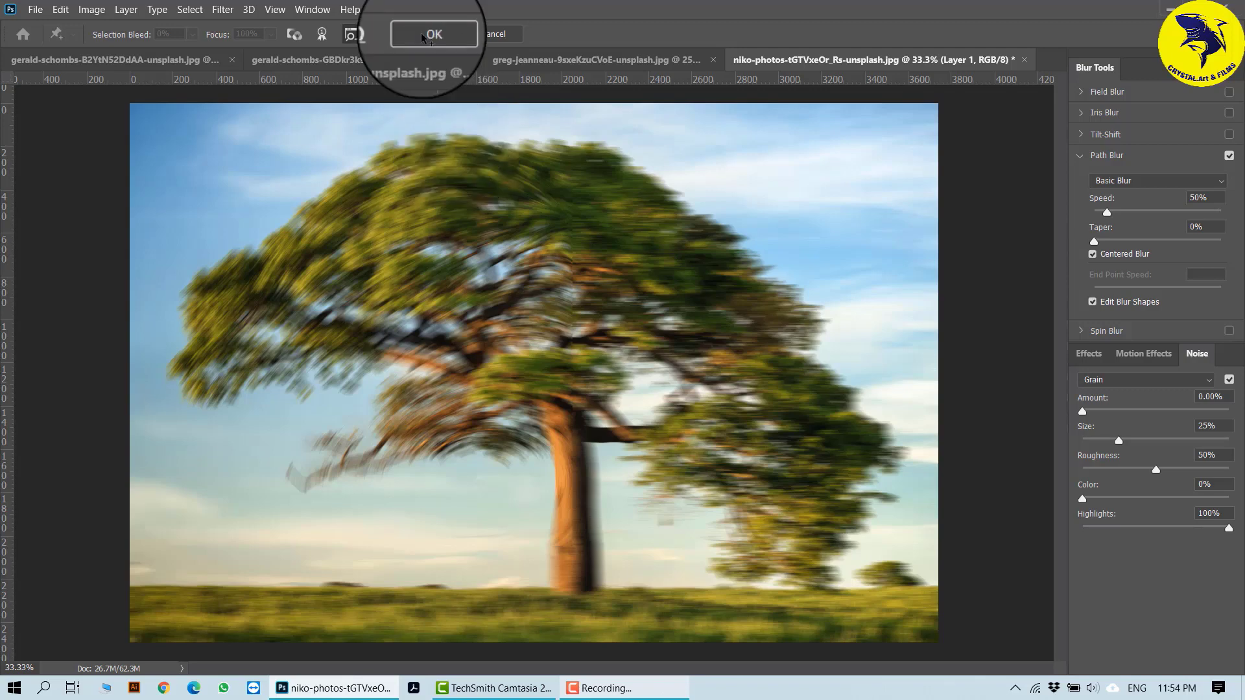
left_click(491, 35)
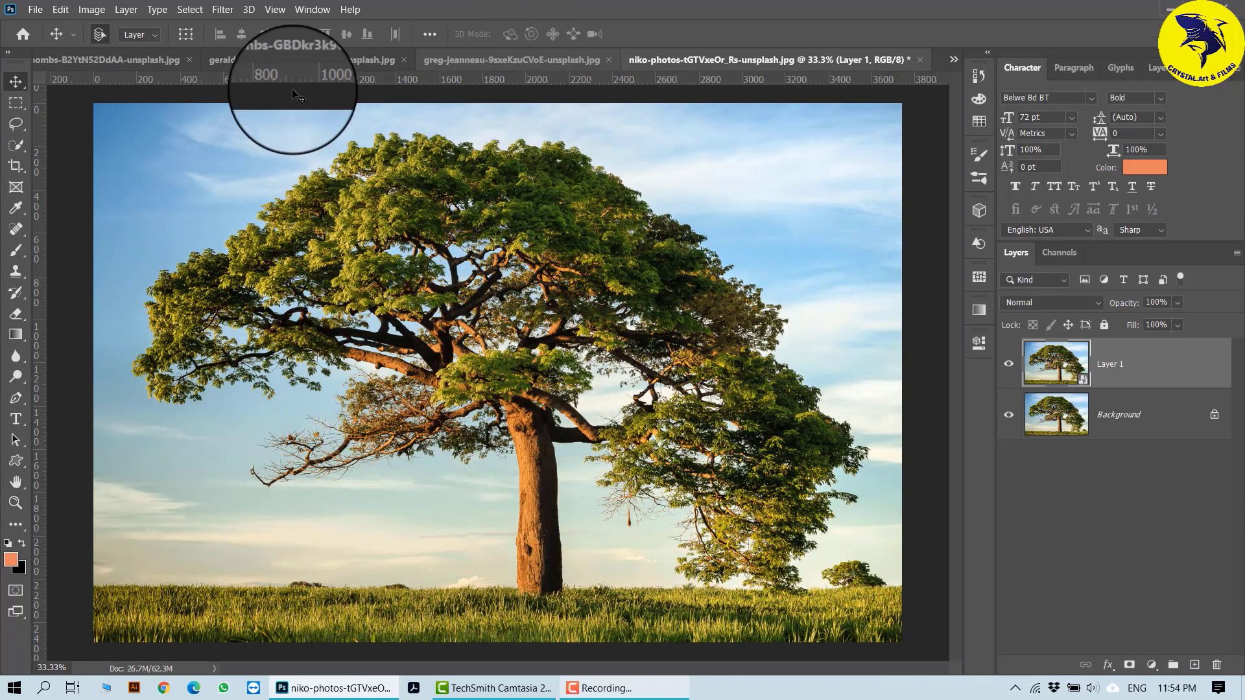
Apply a Path Blur to the tree layer using curved paths, Basic Blur at 50% speed and Centered Blur.
left_click(223, 9)
mouse_move(348, 198)
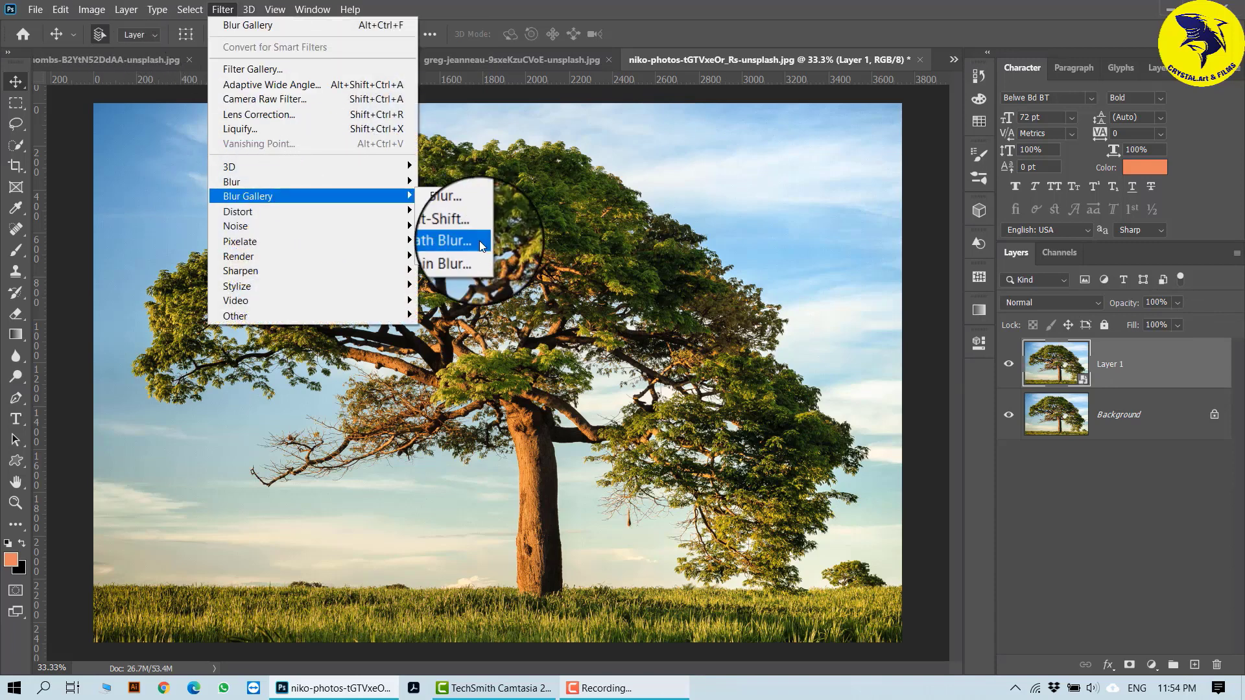
left_click(453, 240)
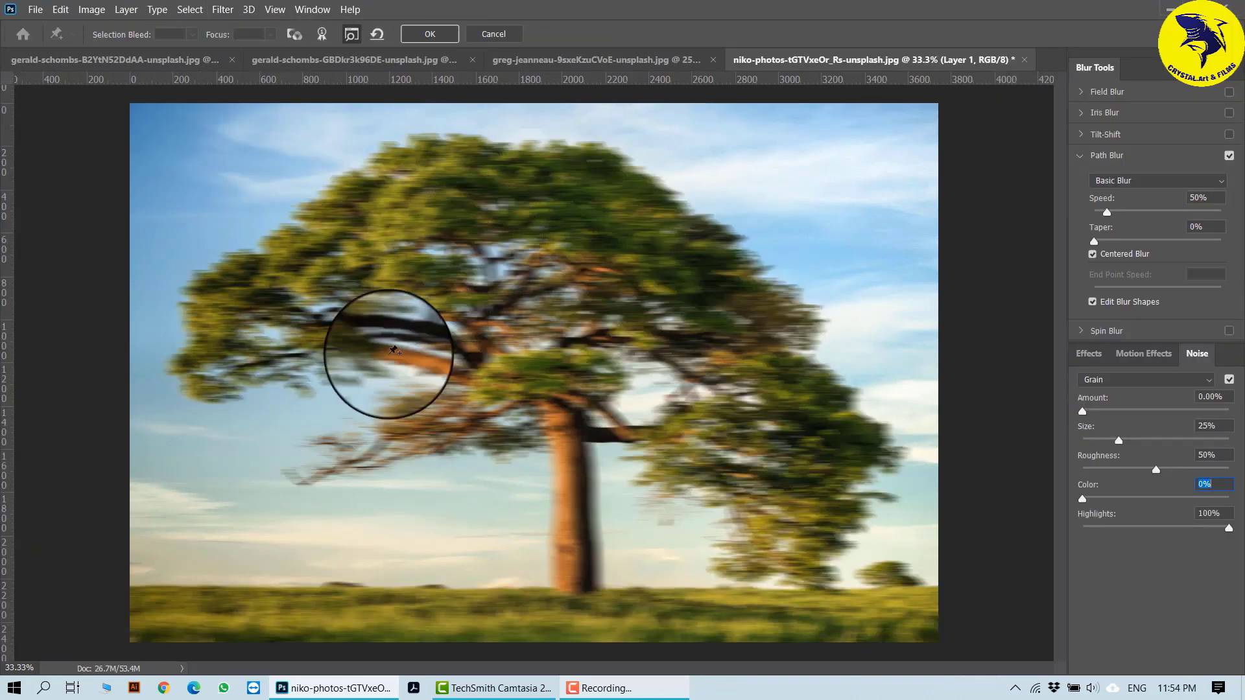
left_click(492, 577)
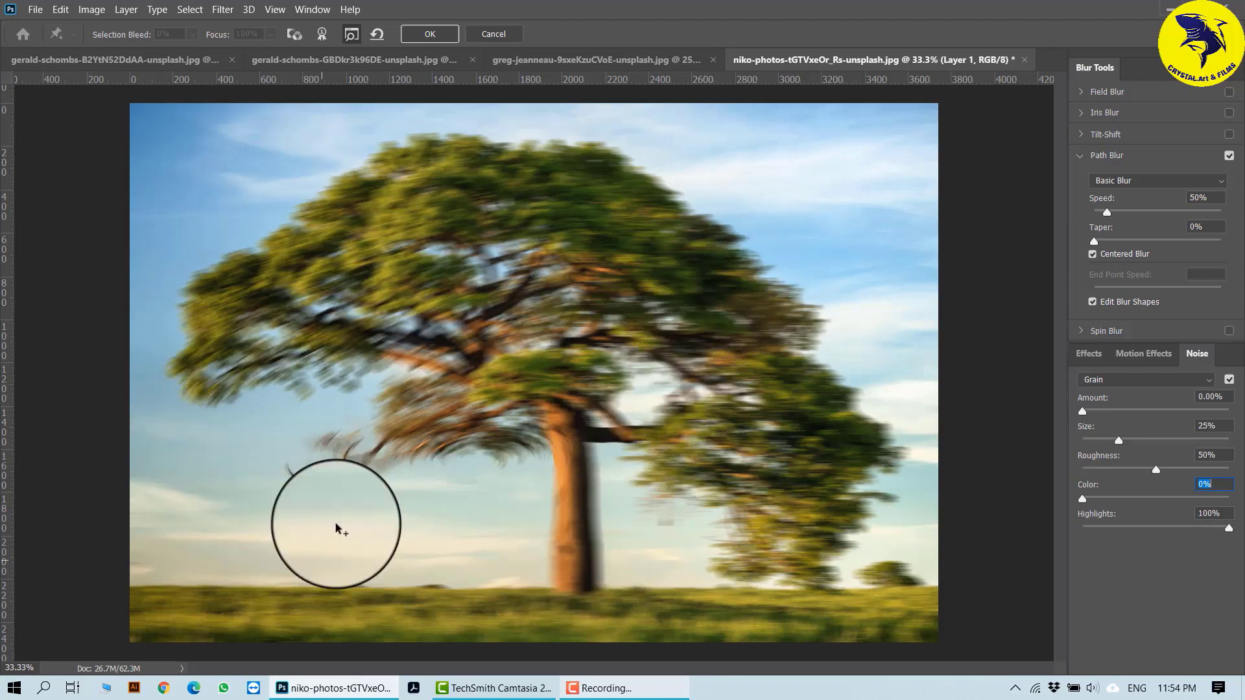
left_click(448, 36)
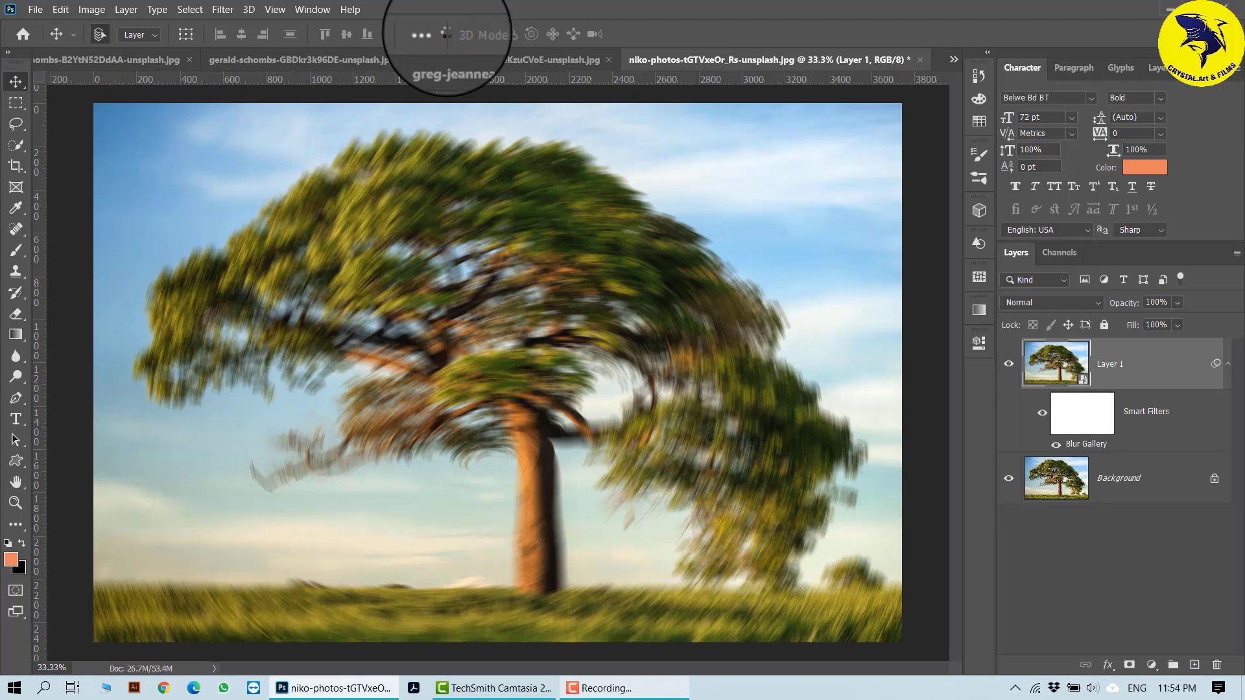
Switch to the image of the starry sky above clouds and convert Layer 1 to a smart object.
left_click(516, 61)
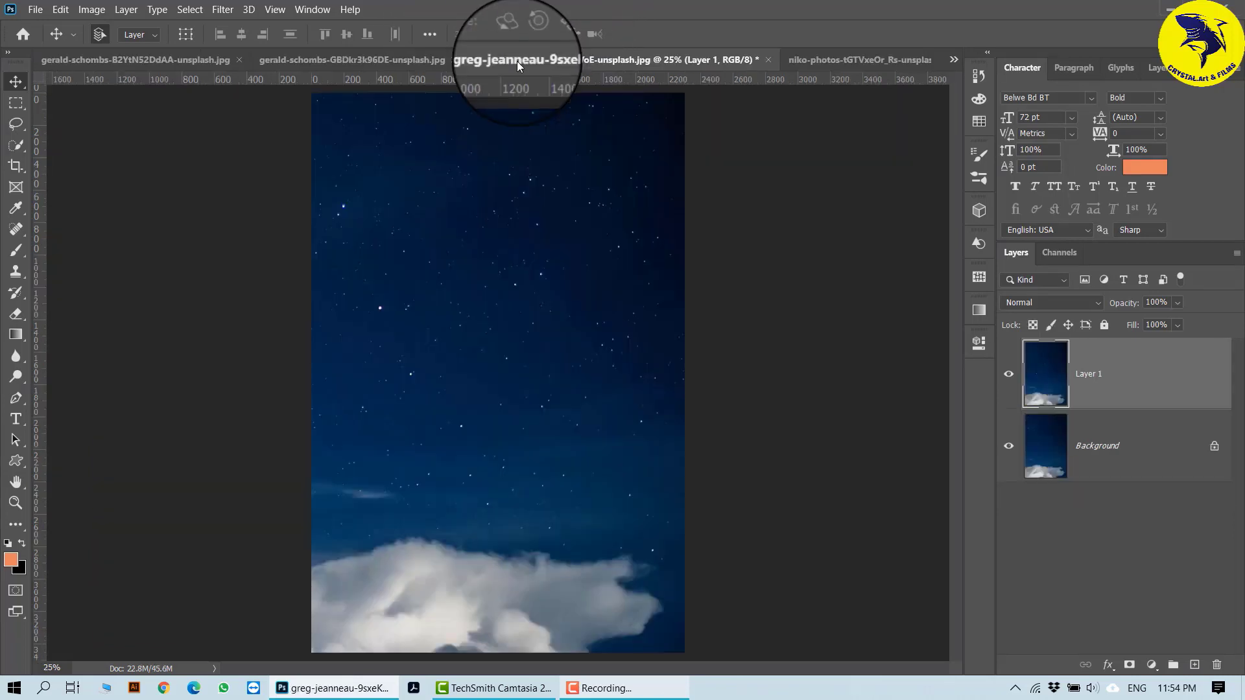
left_click(226, 10)
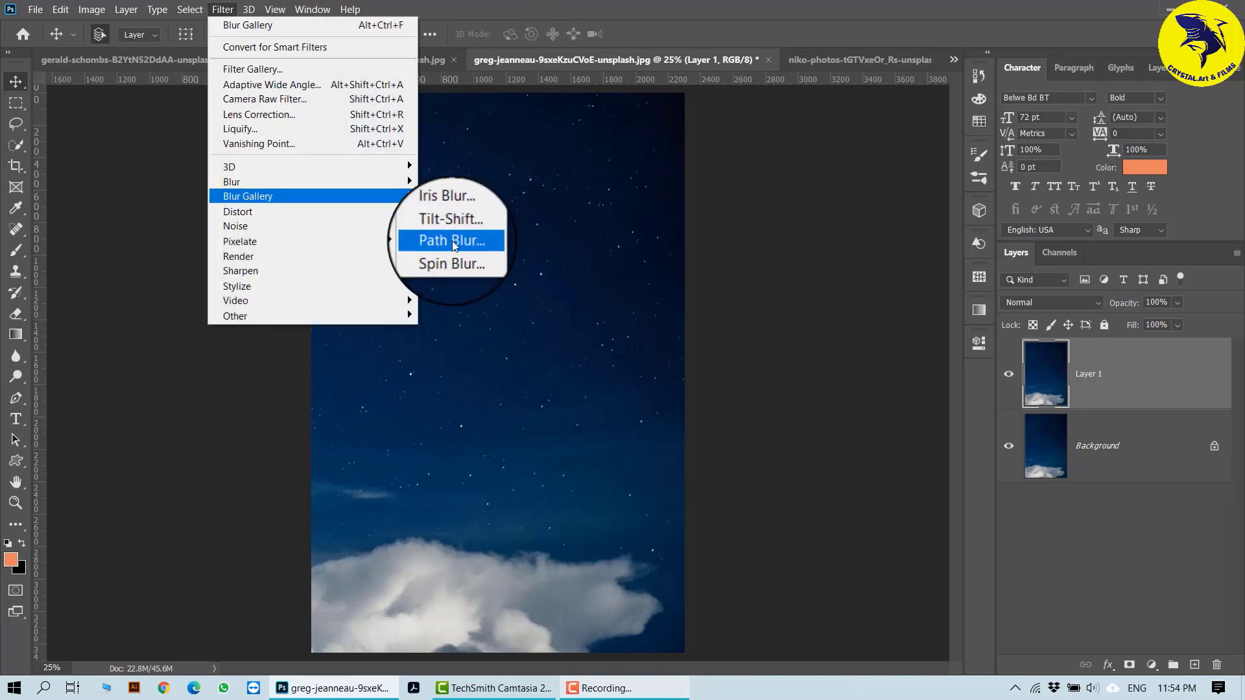
left_click(651, 303)
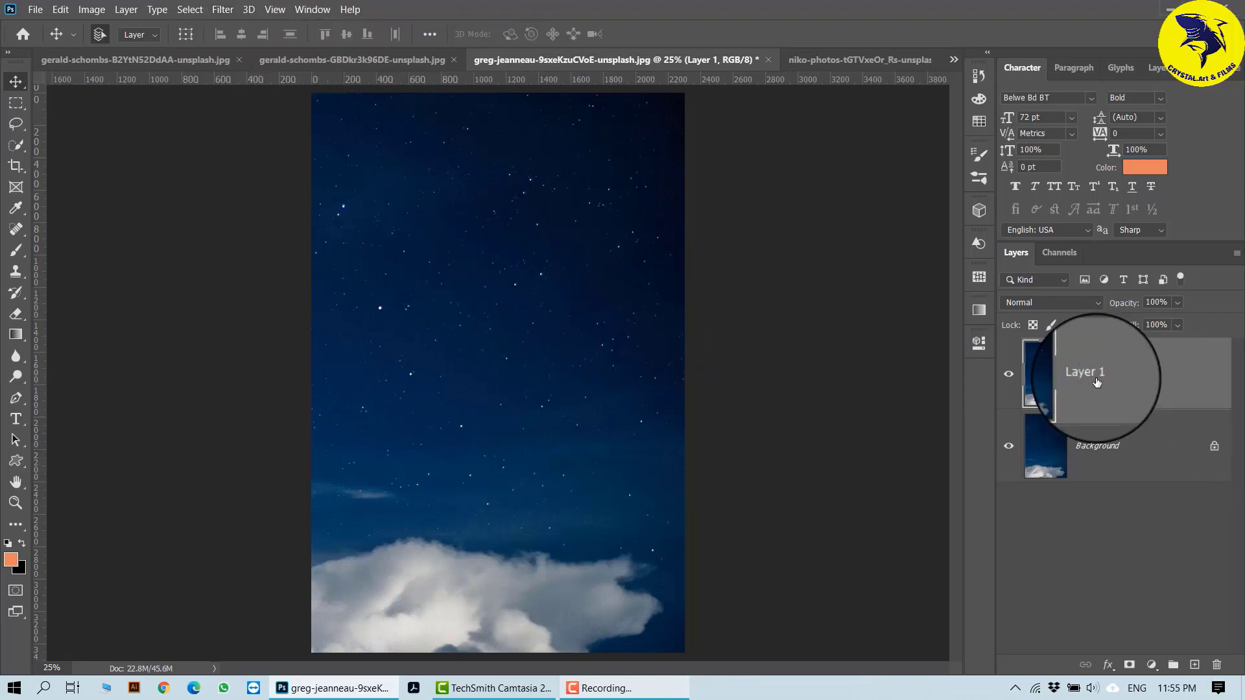
right_click(1167, 389)
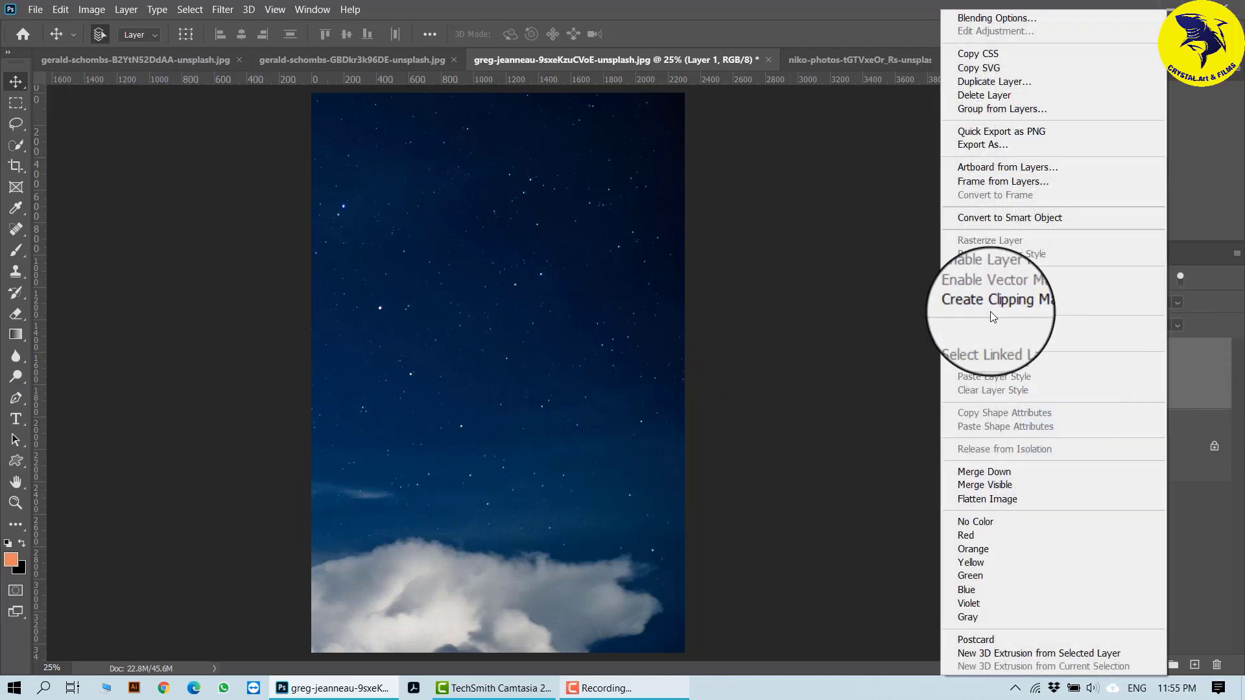
left_click(983, 217)
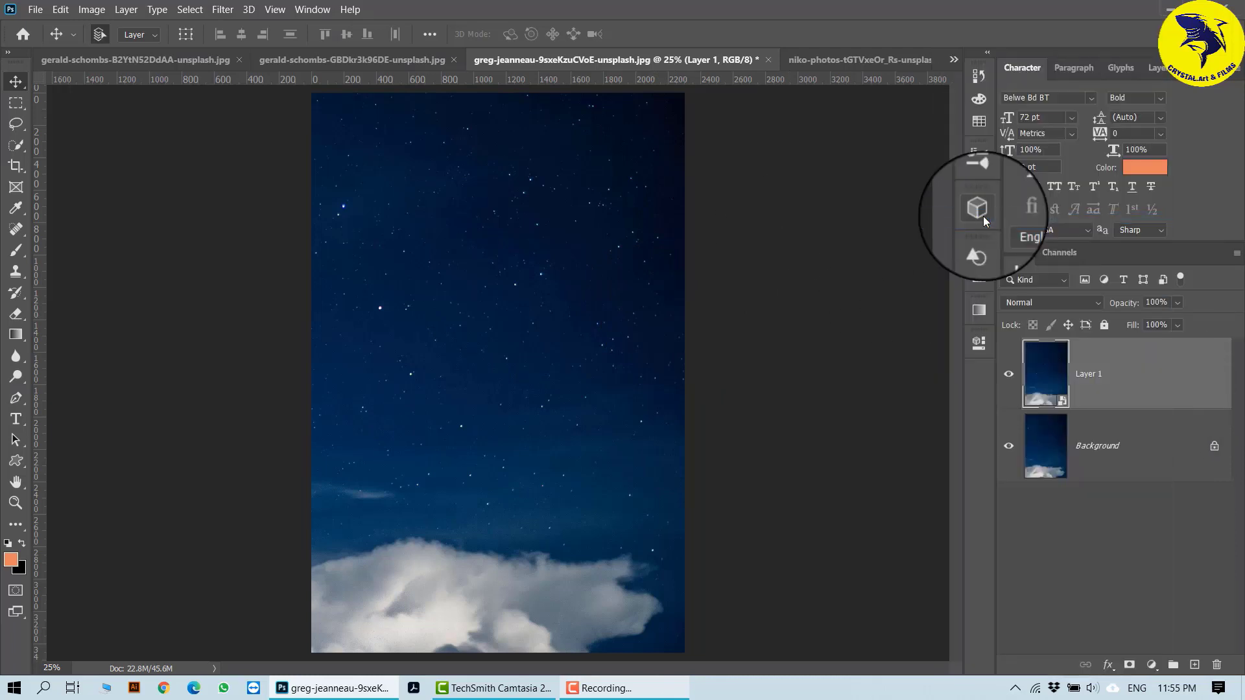
Start a Spin Blur on Layer 1 and set the blur angle of the central pin to 360°.
left_click(222, 9)
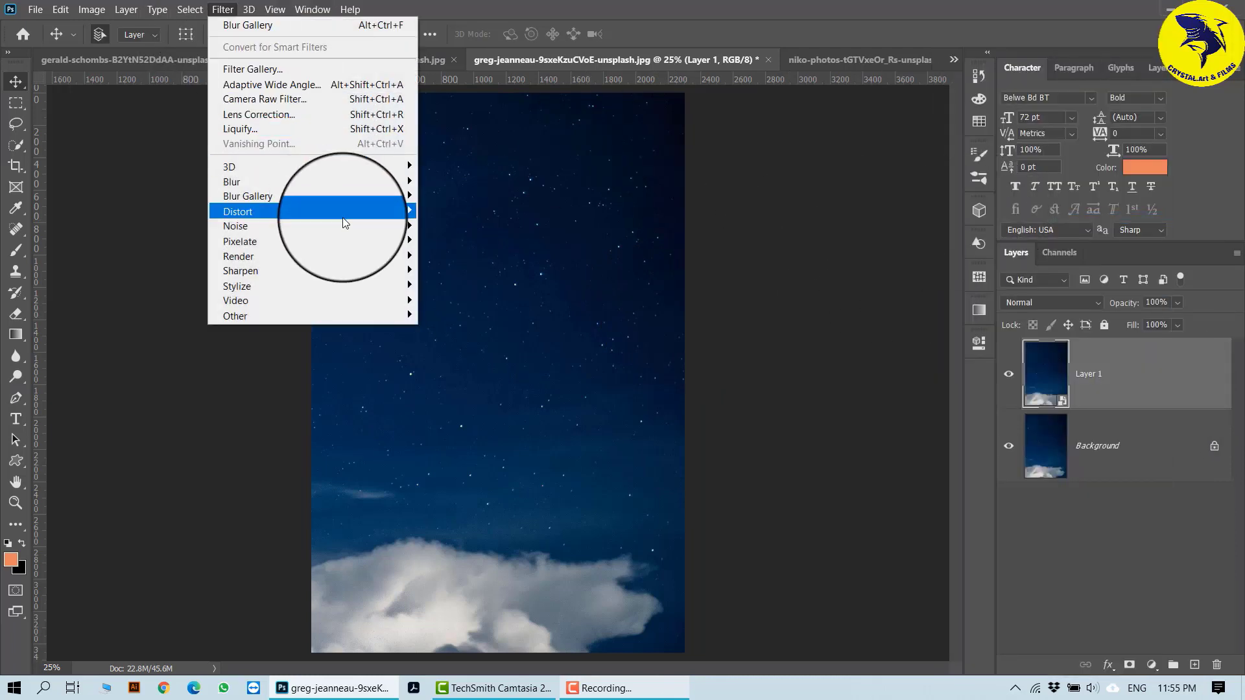
mouse_move(360, 204)
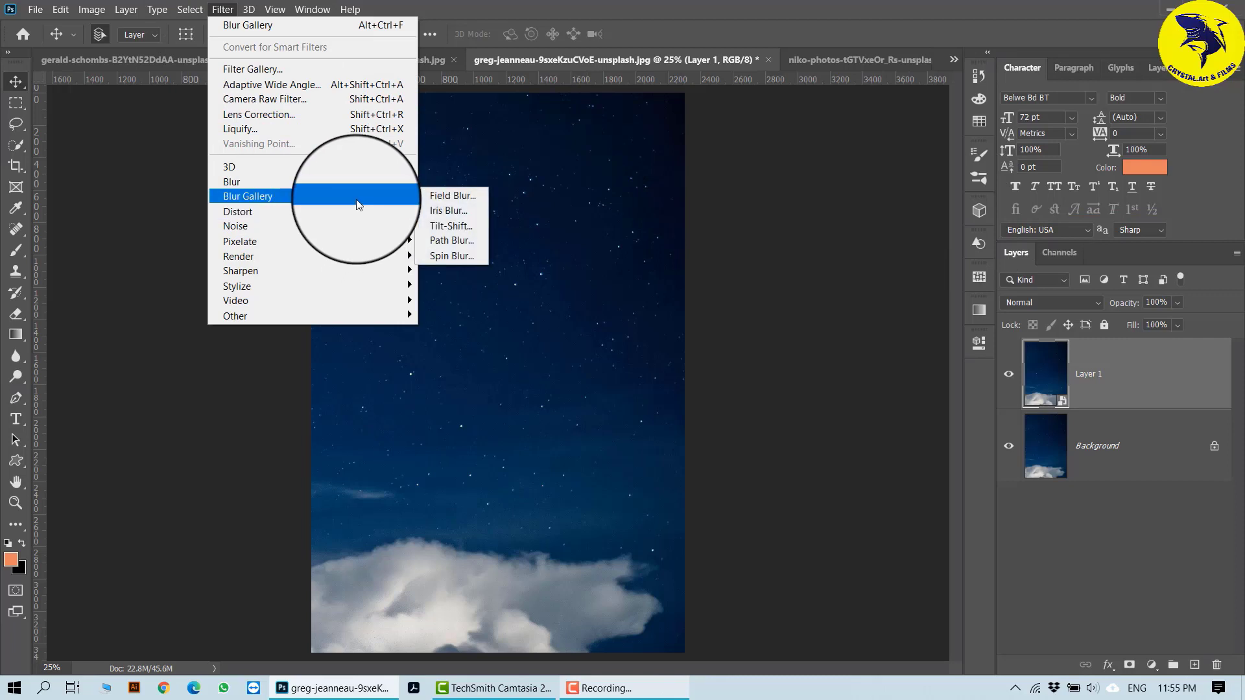
left_click(473, 257)
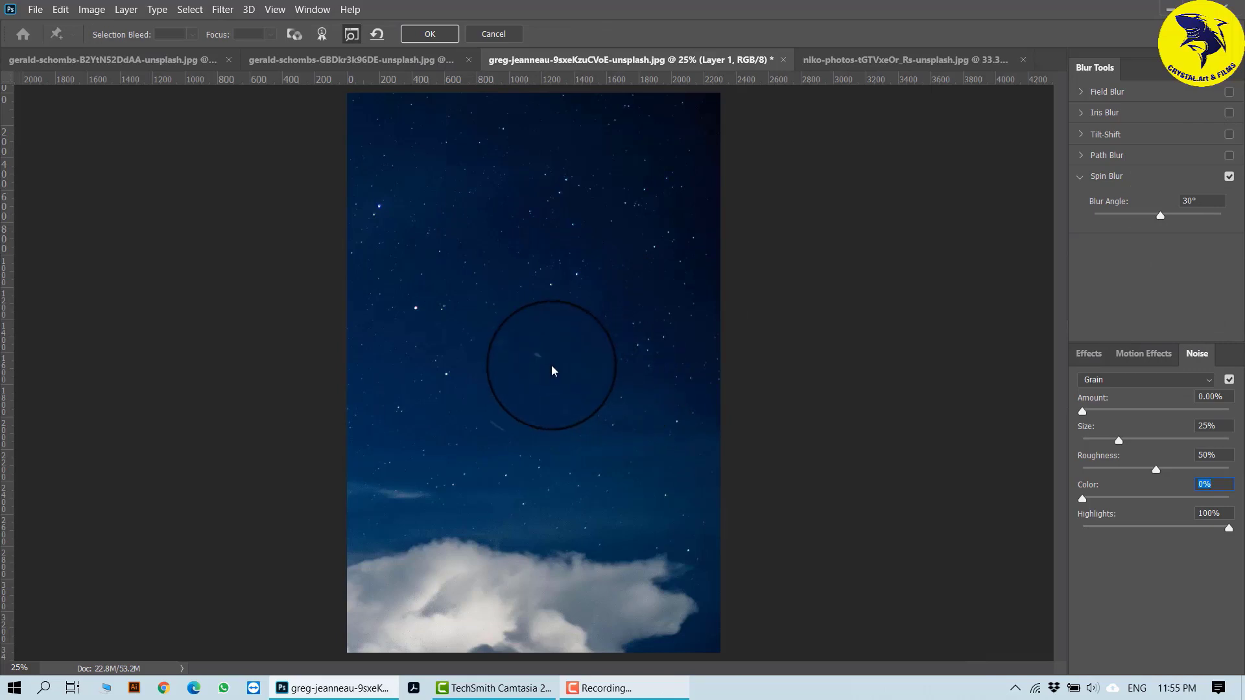
left_click_drag(537, 395, 489, 322)
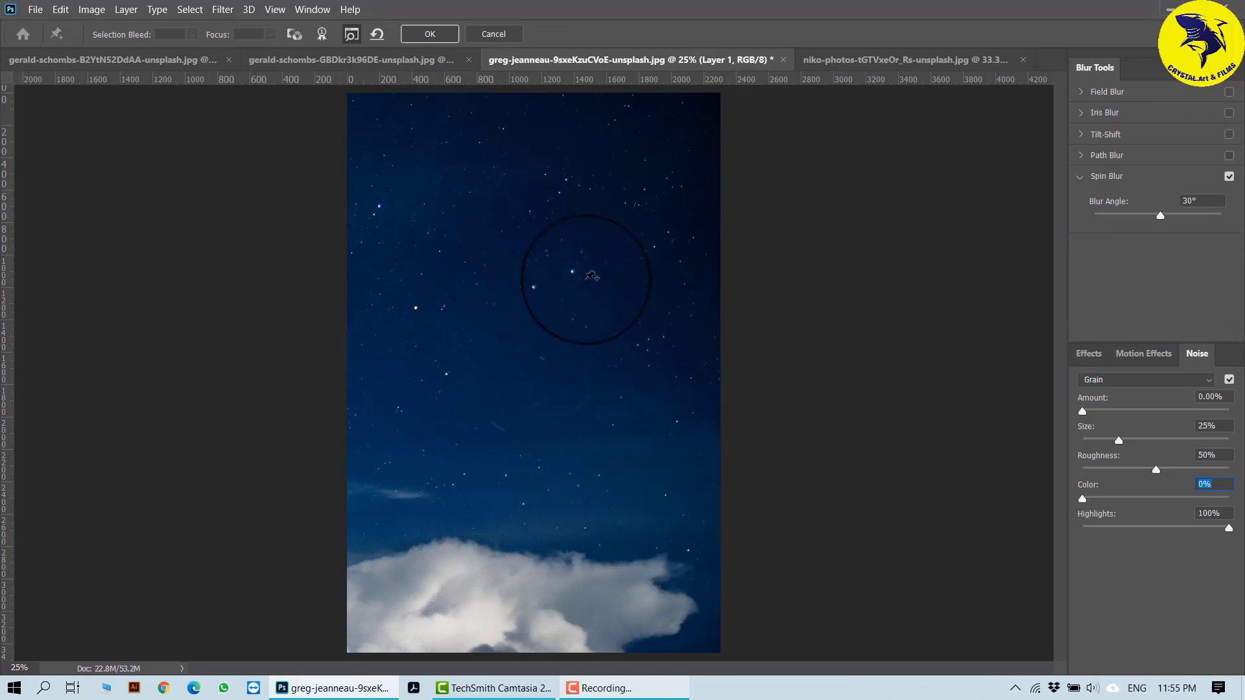
left_click_drag(1161, 215, 1205, 218)
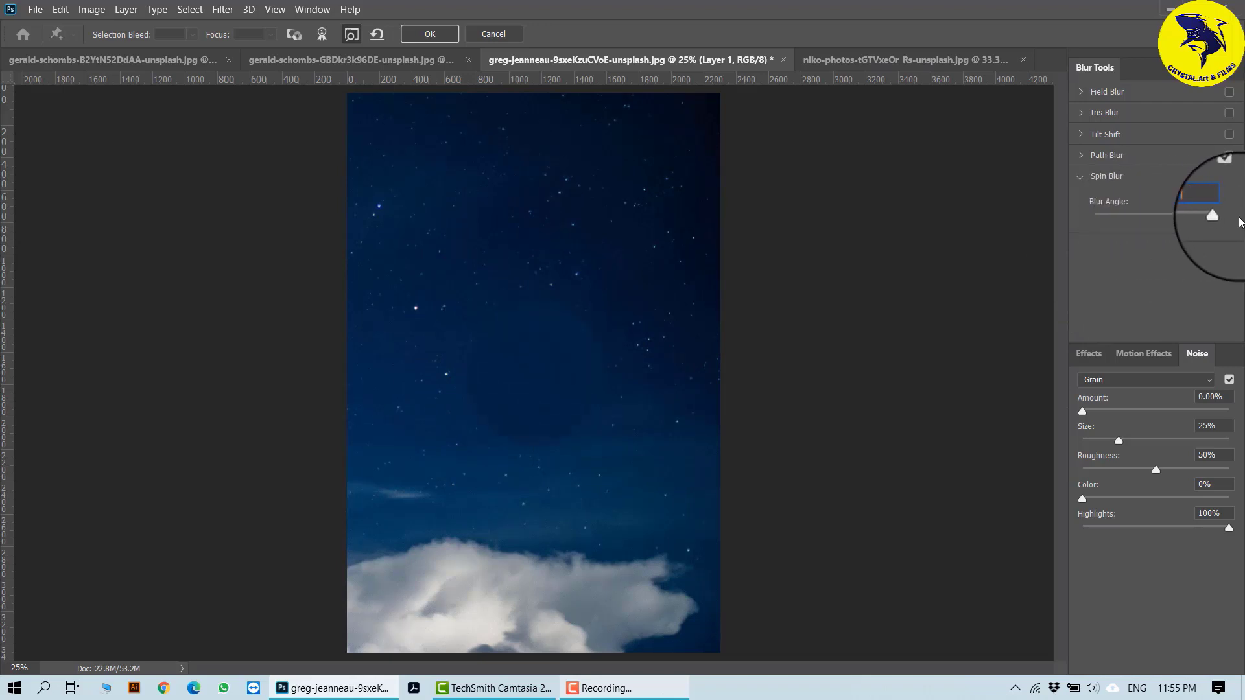
type("360")
key("Return")
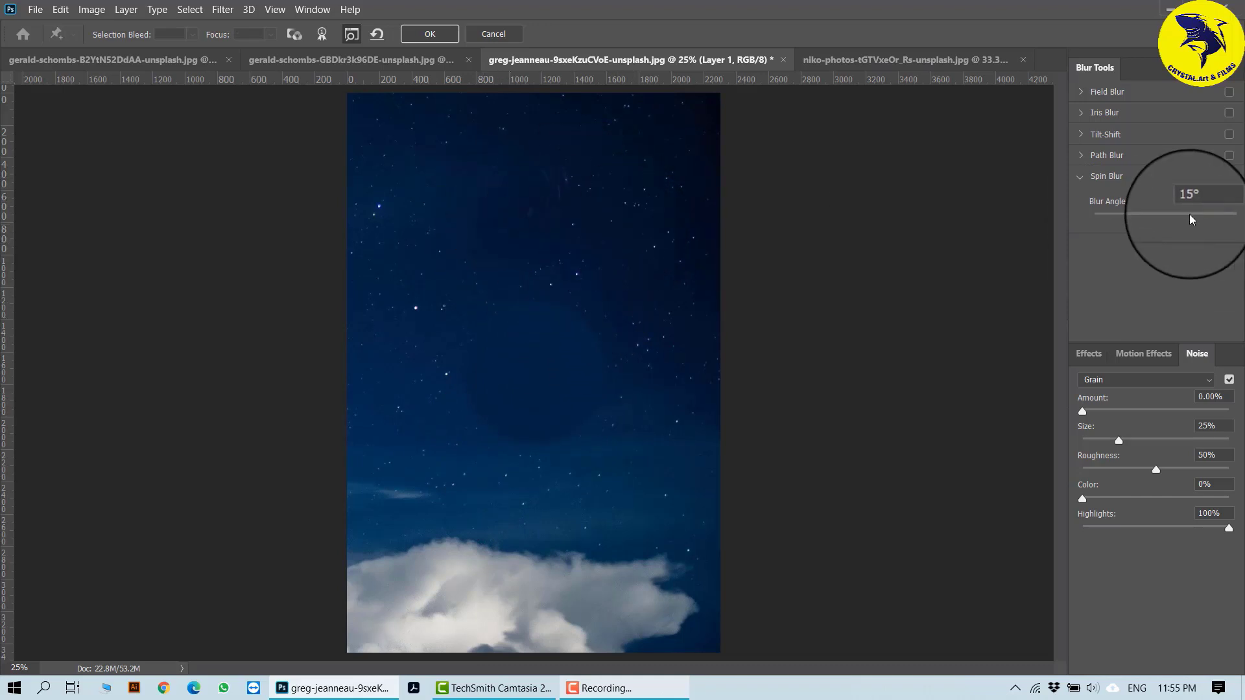
Add spin blurs in the upper sky and at both ends of the clouds, raising each blur angle to about 360°.
left_click_drag(1141, 216, 1219, 217)
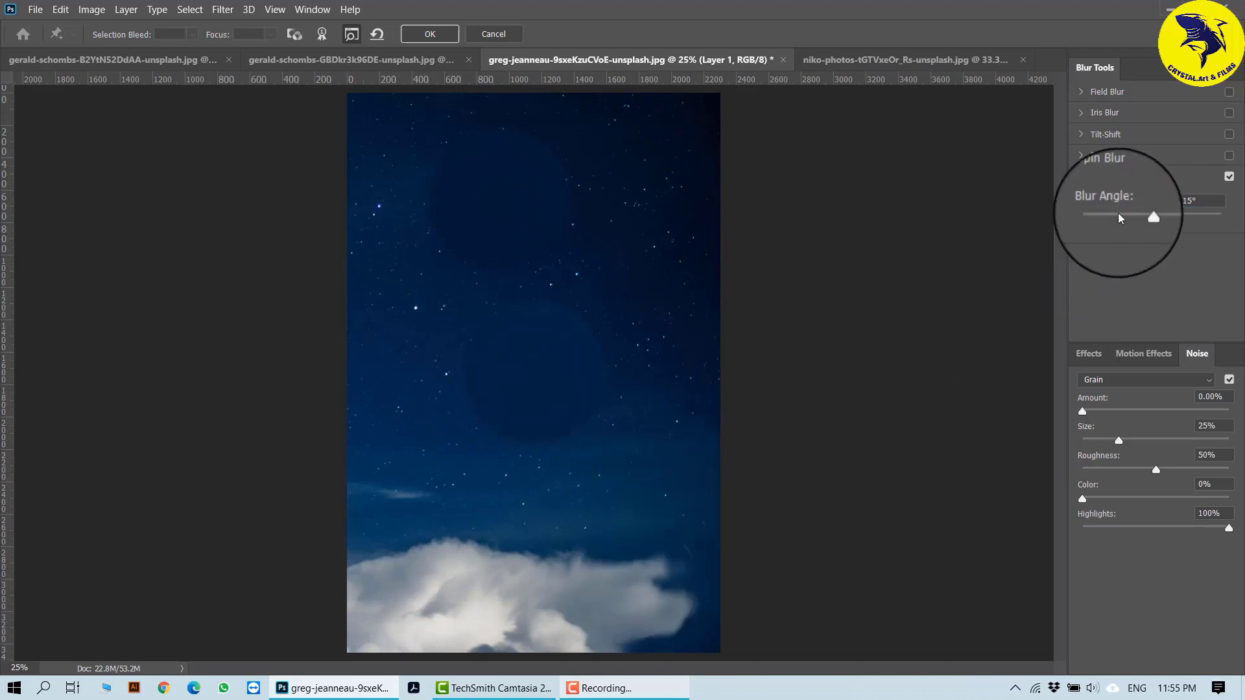
left_click_drag(1139, 216, 1219, 216)
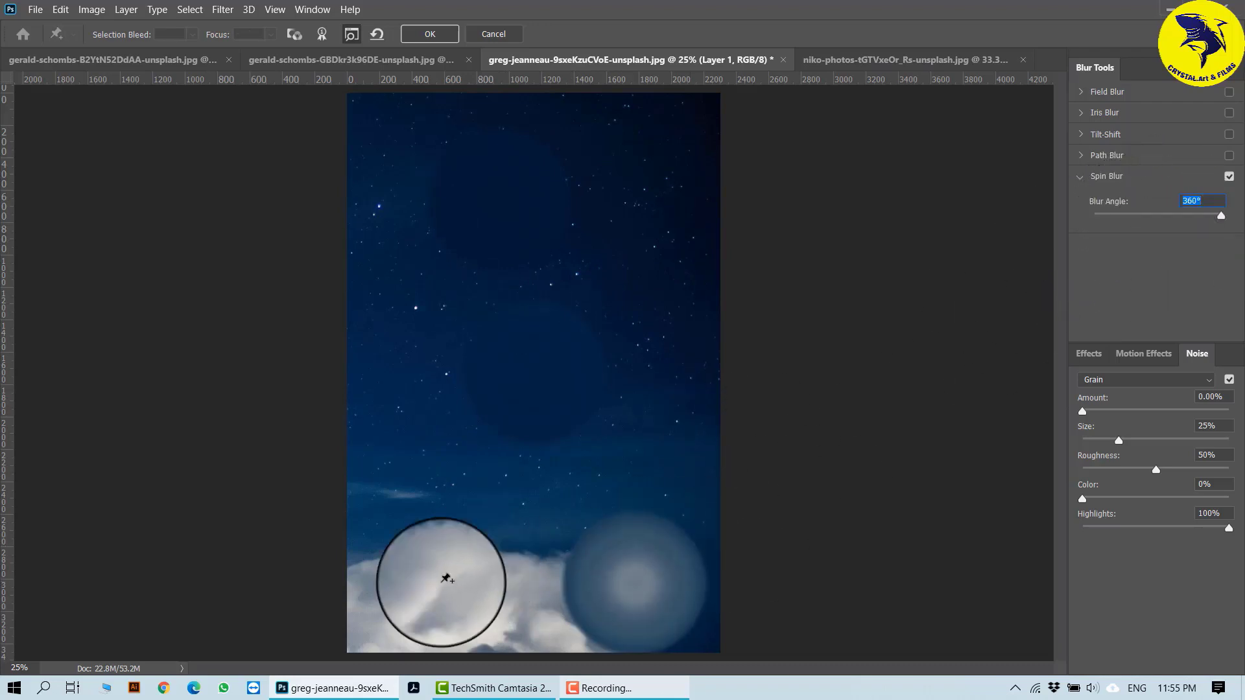
left_click(392, 578)
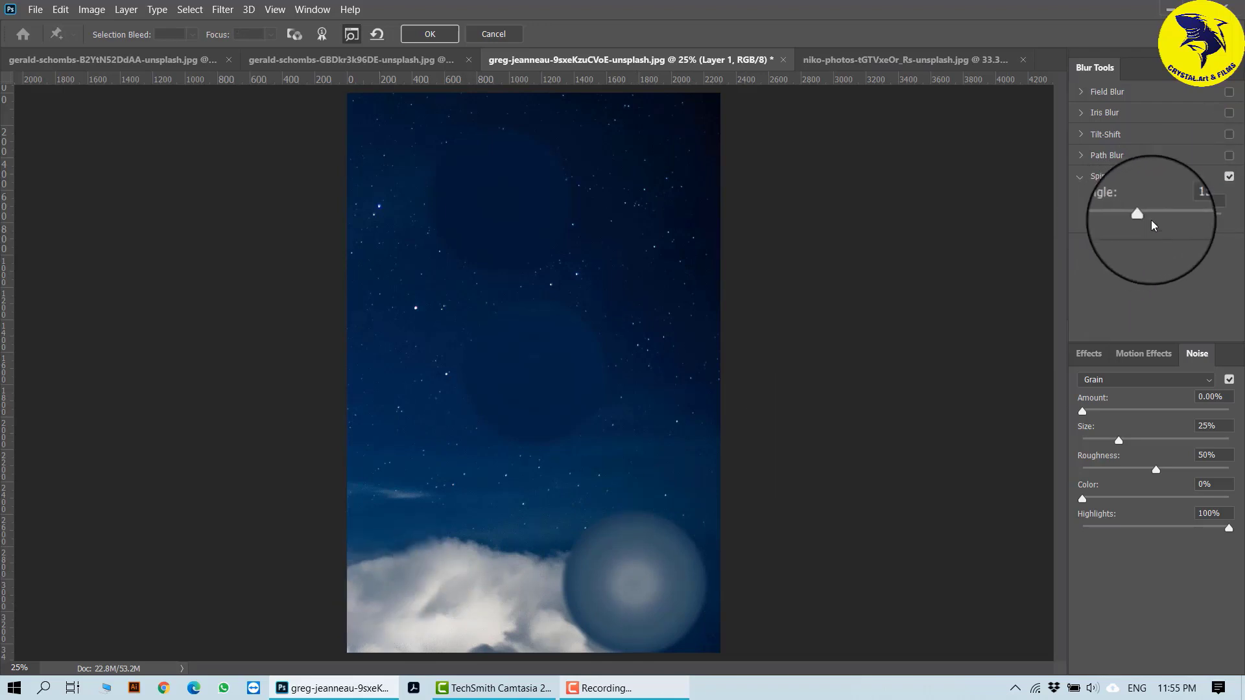
left_click_drag(1142, 215, 1222, 216)
Add a spin blur in the sky's upper right corner, raise a blur angle to 339°, and show the Effects settings.
left_click(669, 168)
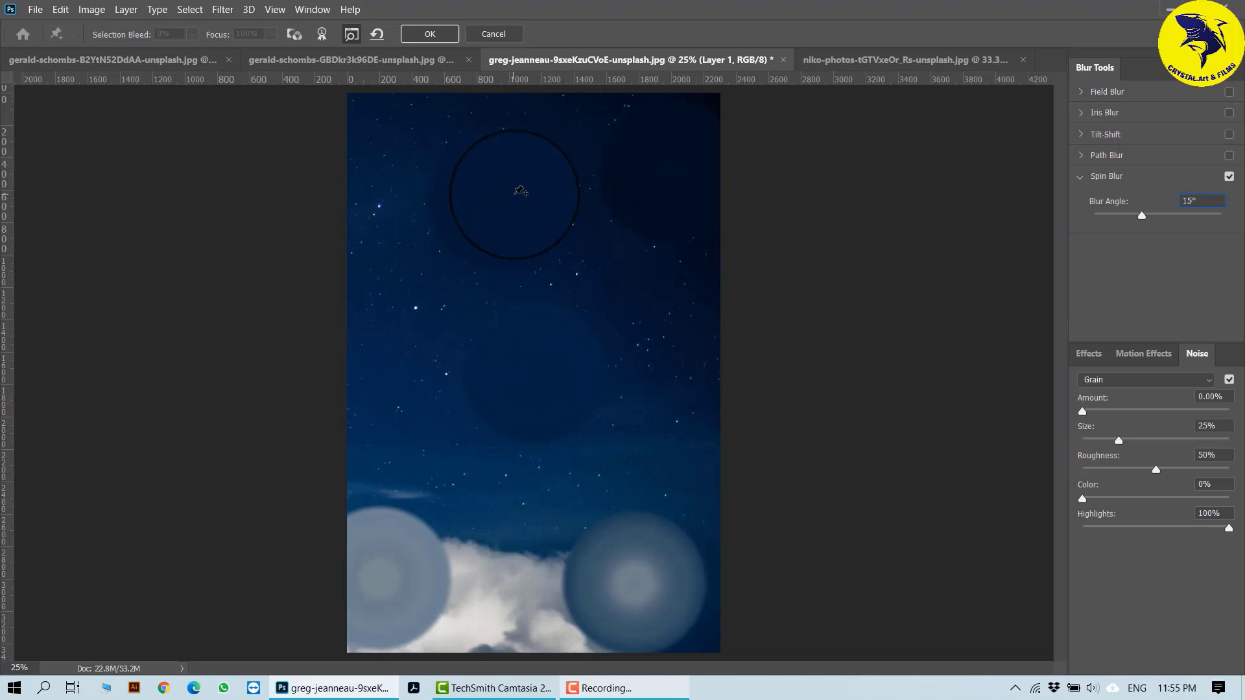
left_click_drag(1142, 215, 1219, 219)
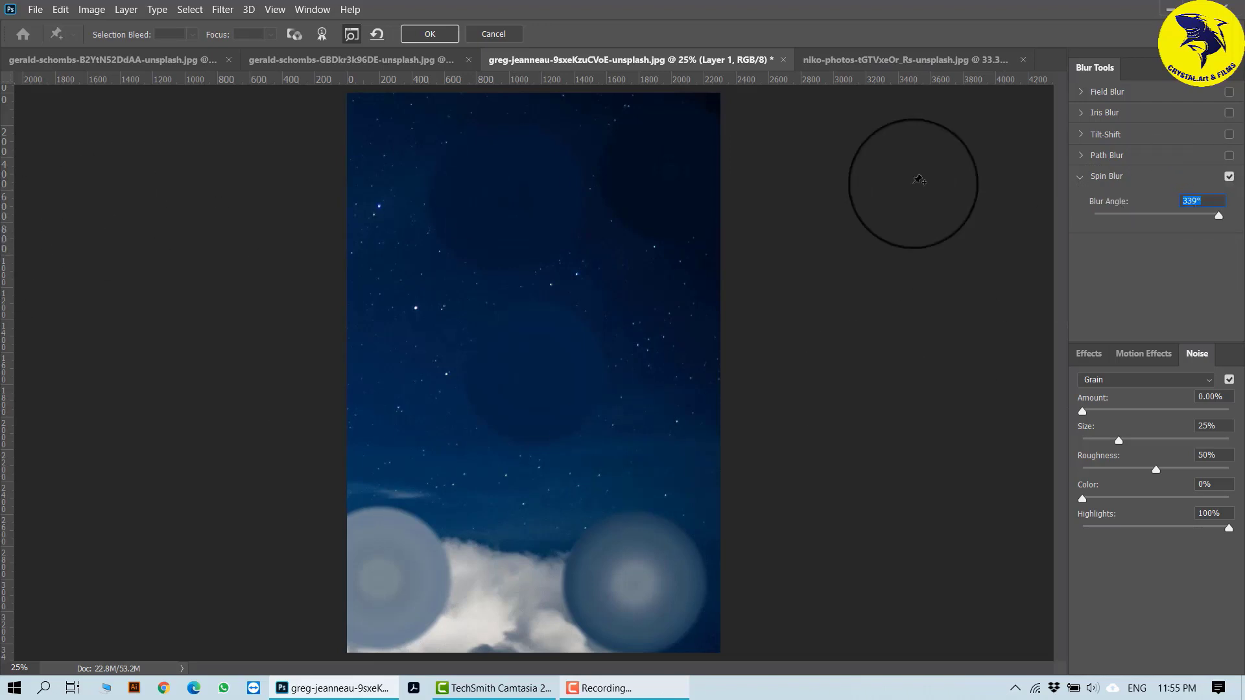
left_click(1078, 356)
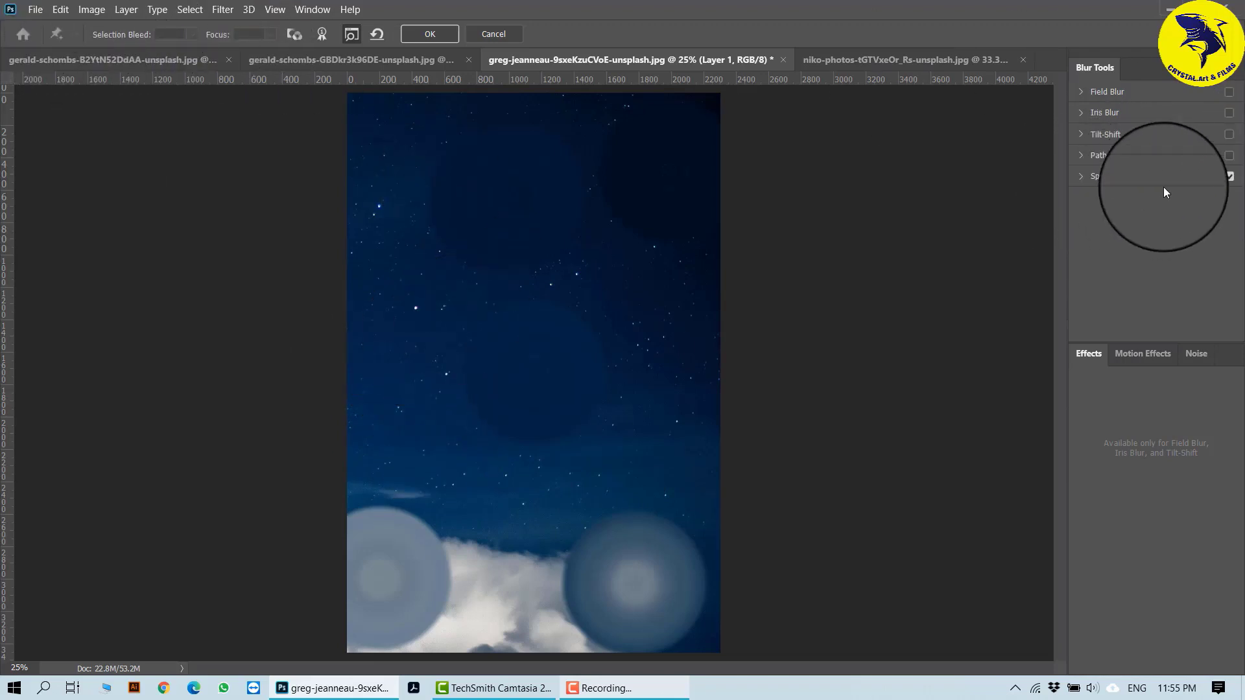
Start a new Spin Blur on Layer 1 of the starry sky image.
left_click(1080, 175)
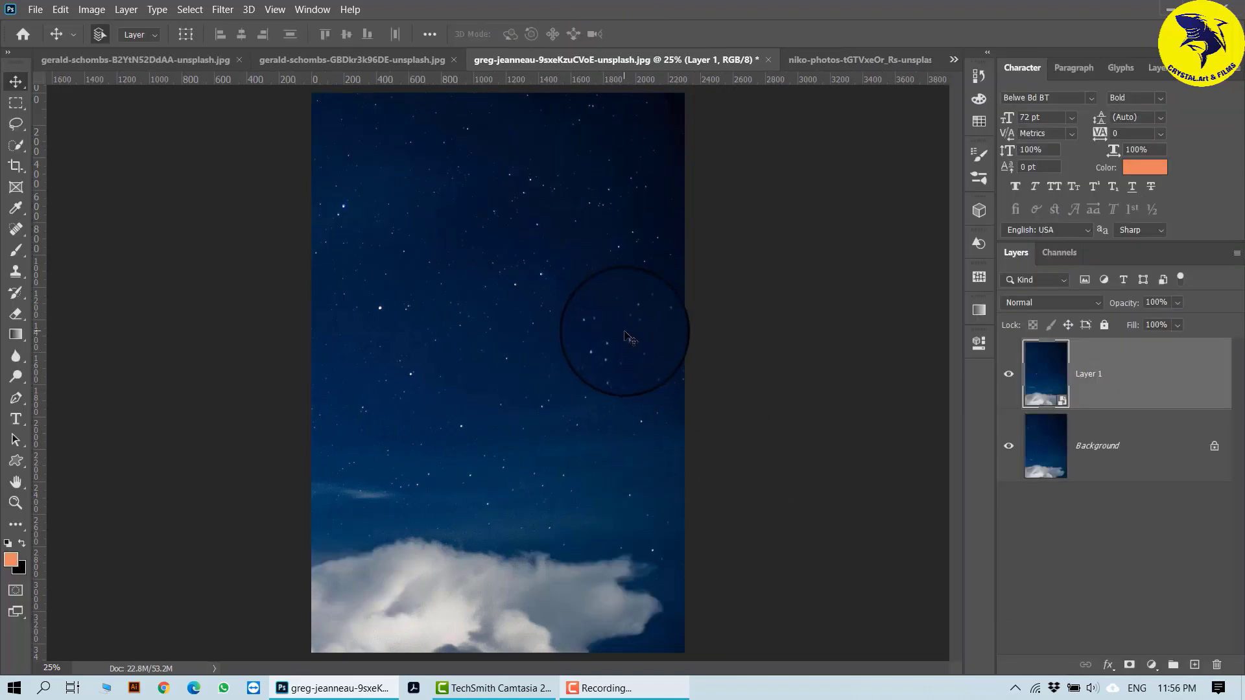
left_click(223, 9)
mouse_move(320, 194)
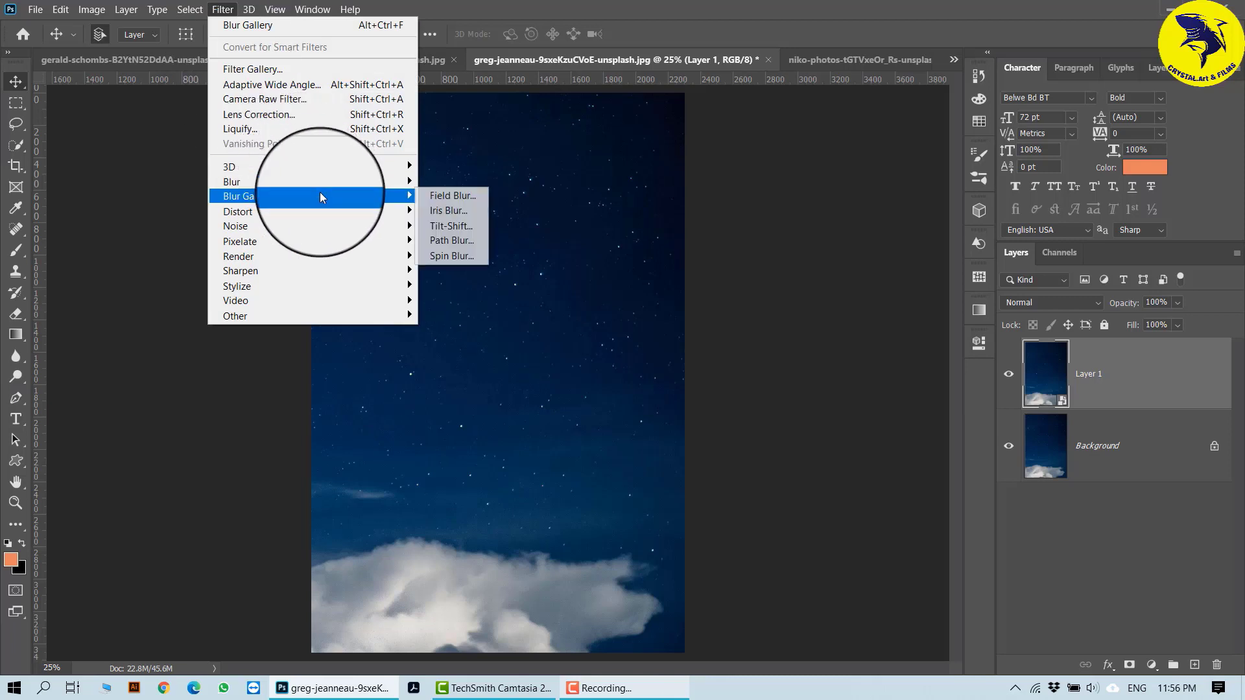
left_click(457, 258)
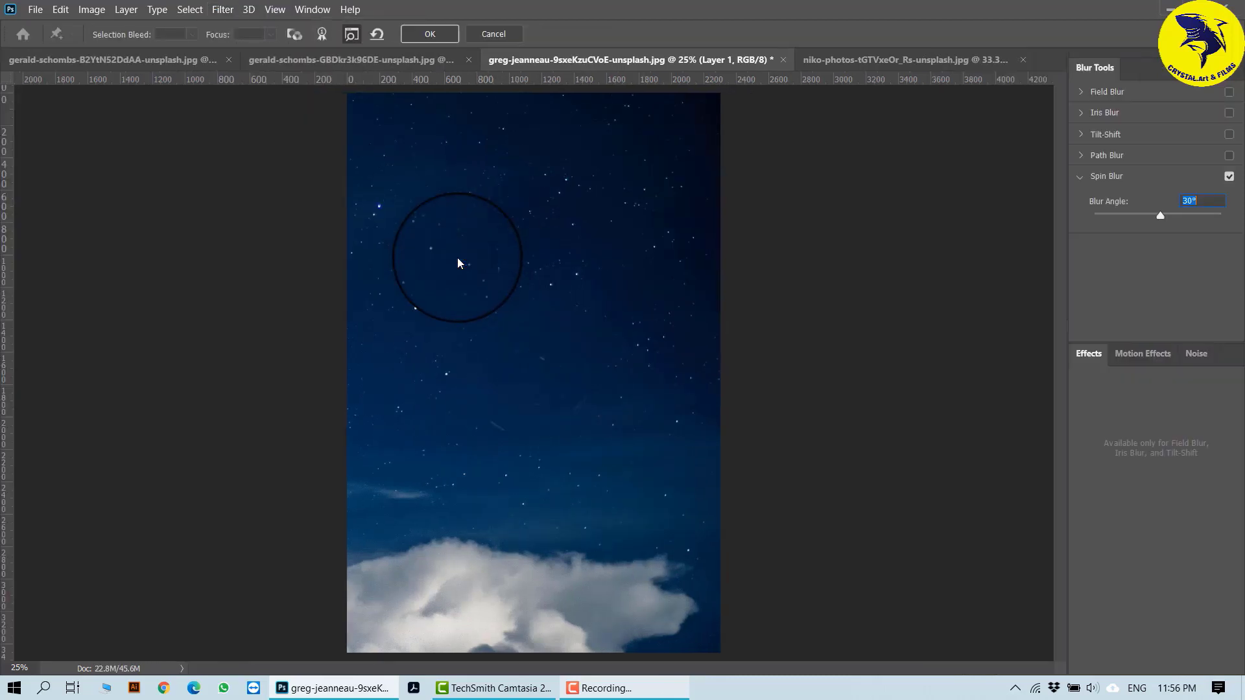
Try a 360° blur angle on the existing spin blur, and remove all its pins.
left_click(354, 34)
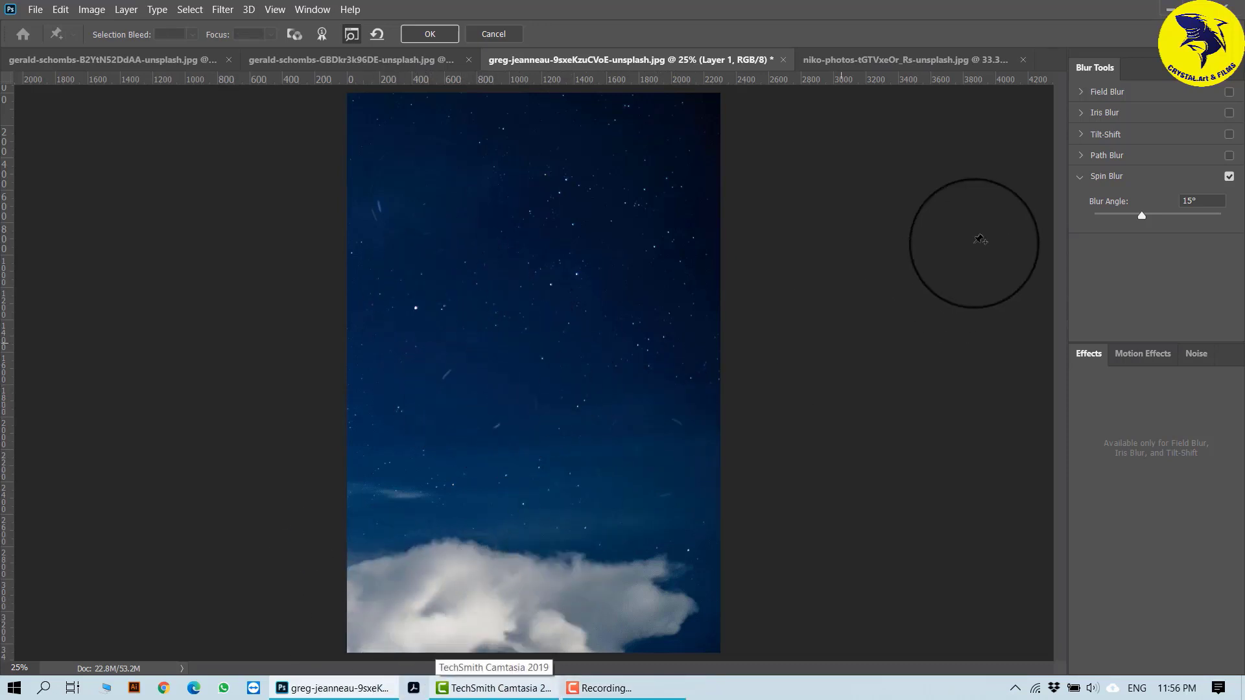
left_click_drag(1141, 215, 1221, 216)
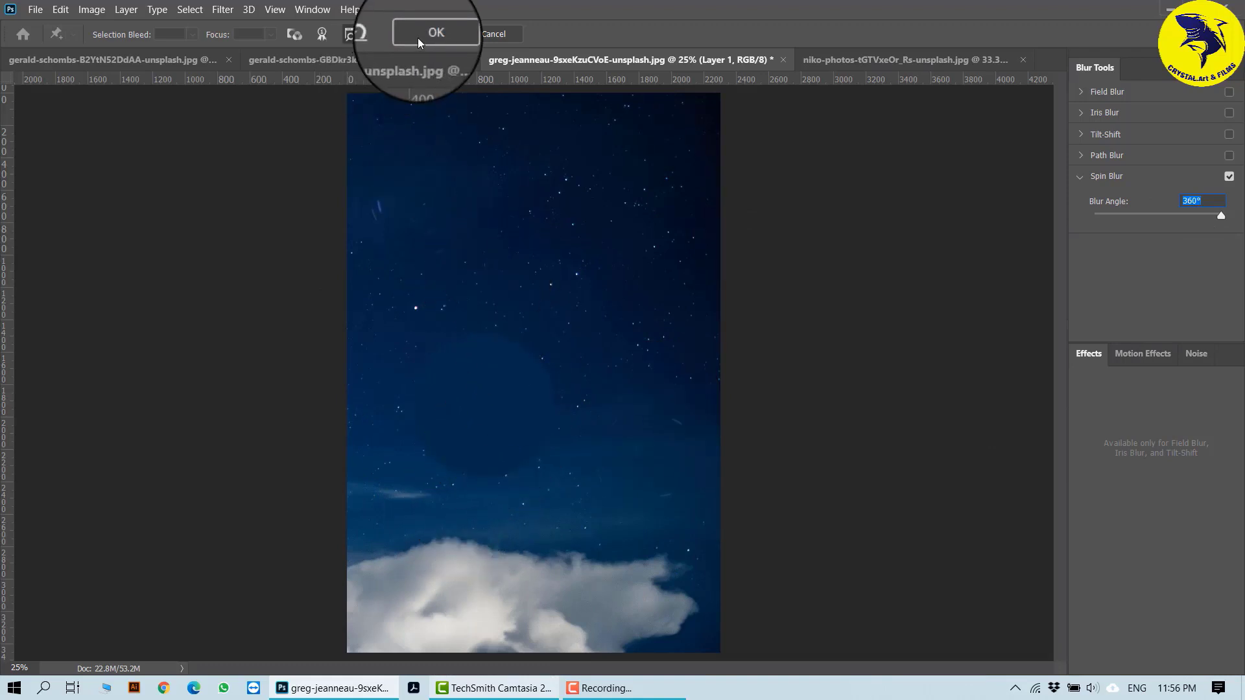
left_click(374, 37)
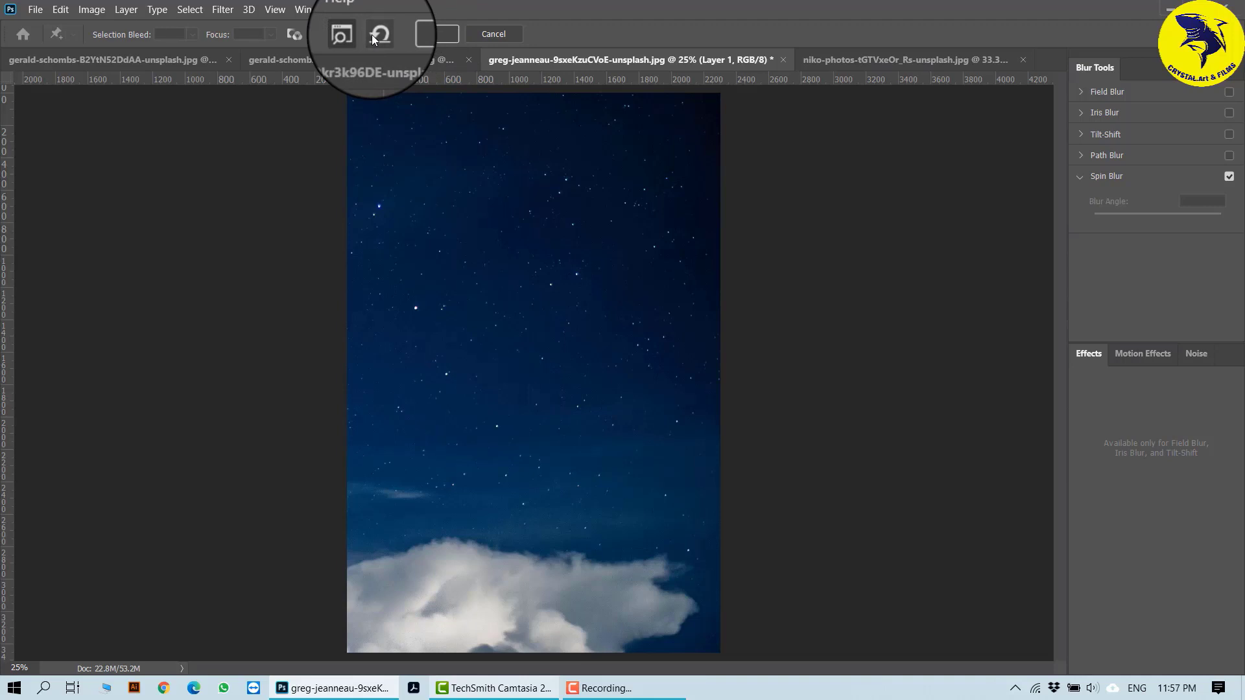
Add spin blurs on the middle of the clouds and at their right end, raise both blur angles to the 360° maximum, and apply the filter.
left_click(475, 586)
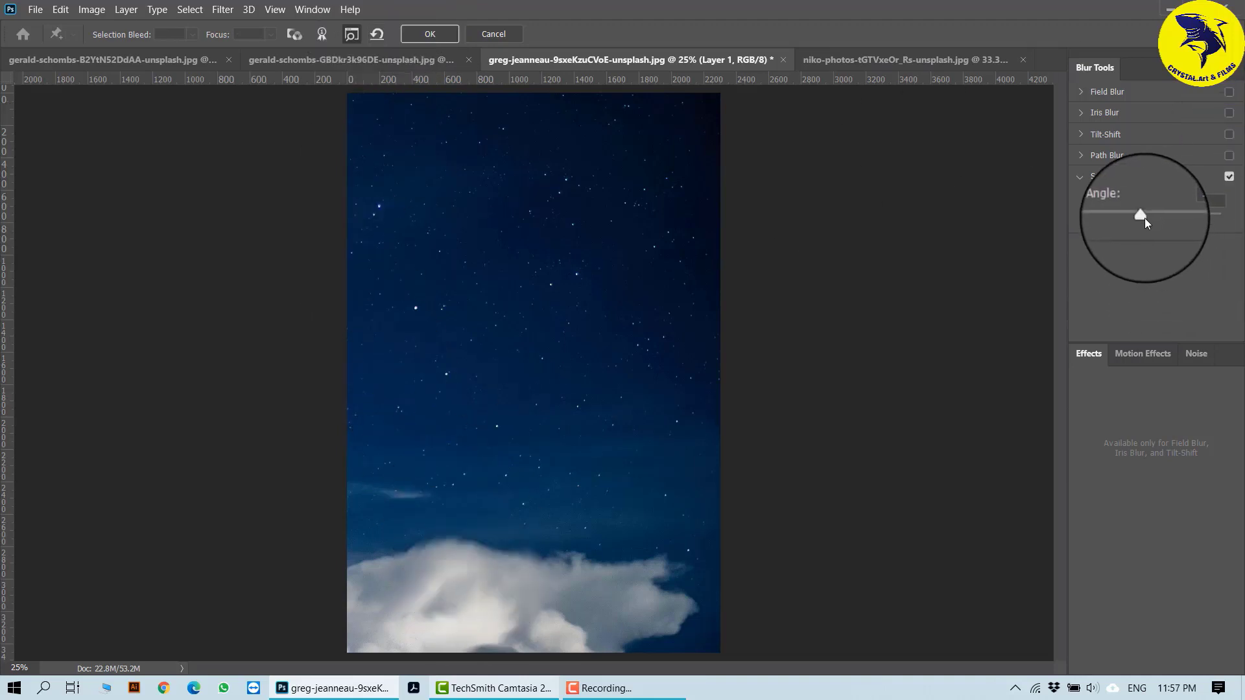
left_click_drag(1143, 216, 1241, 216)
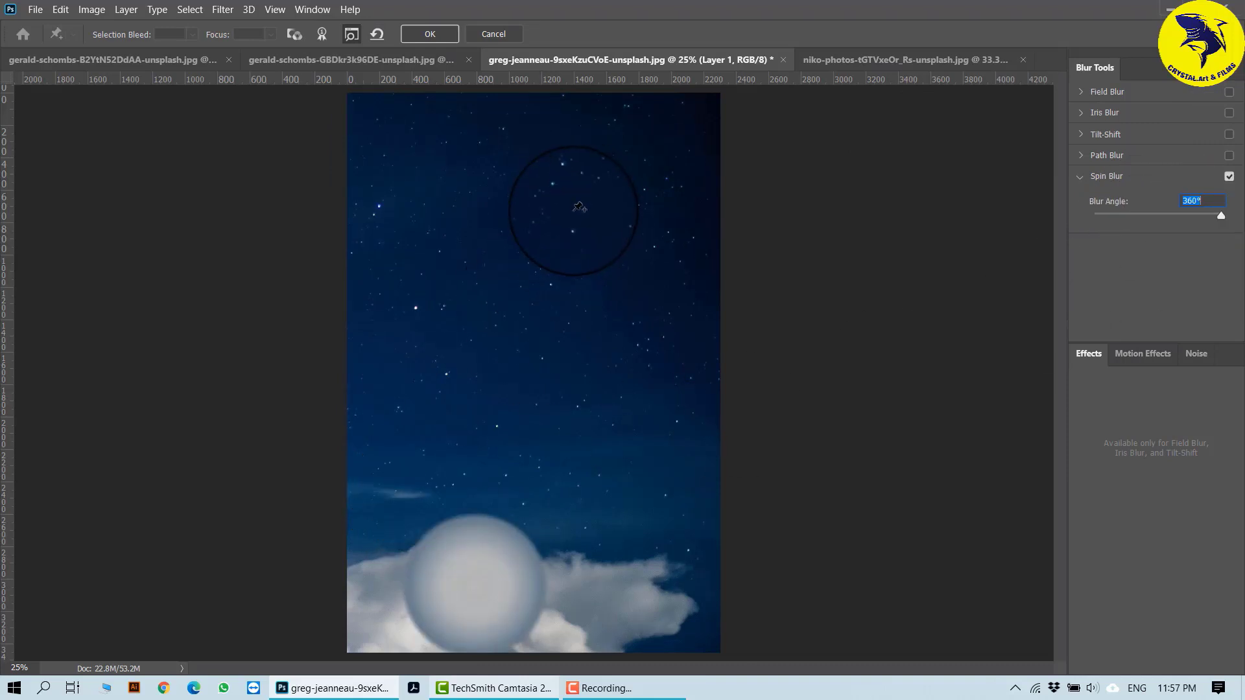
left_click(662, 536)
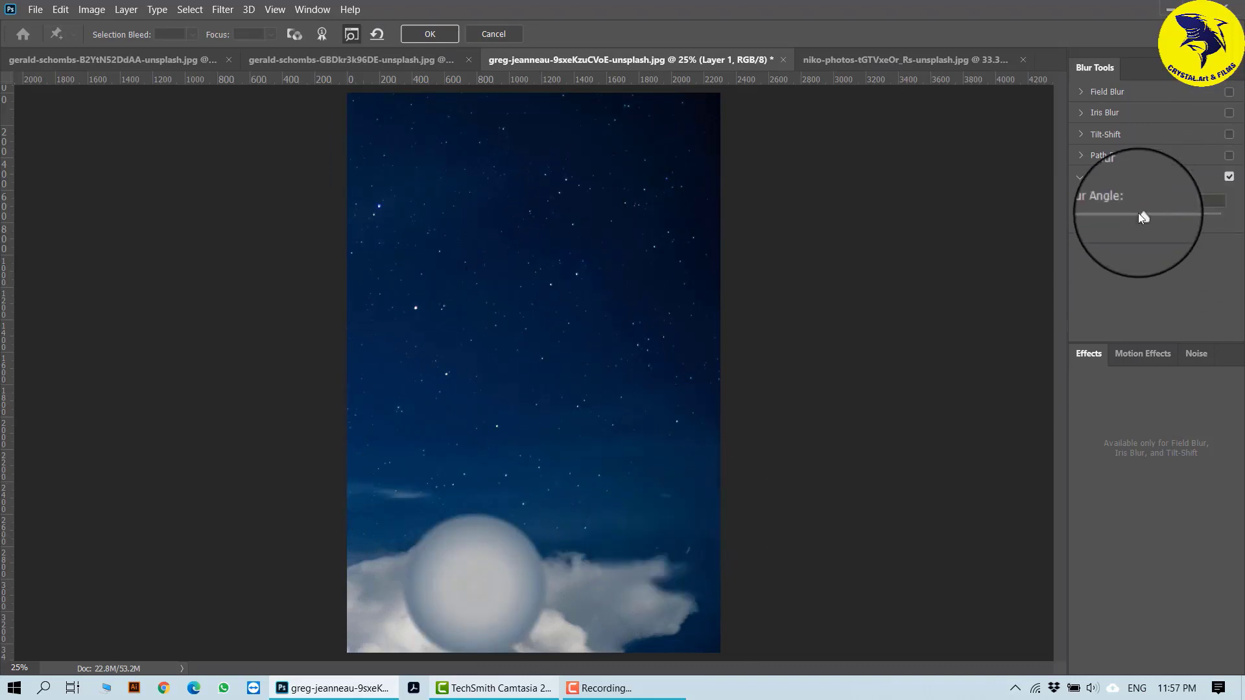
left_click_drag(1143, 217, 1224, 217)
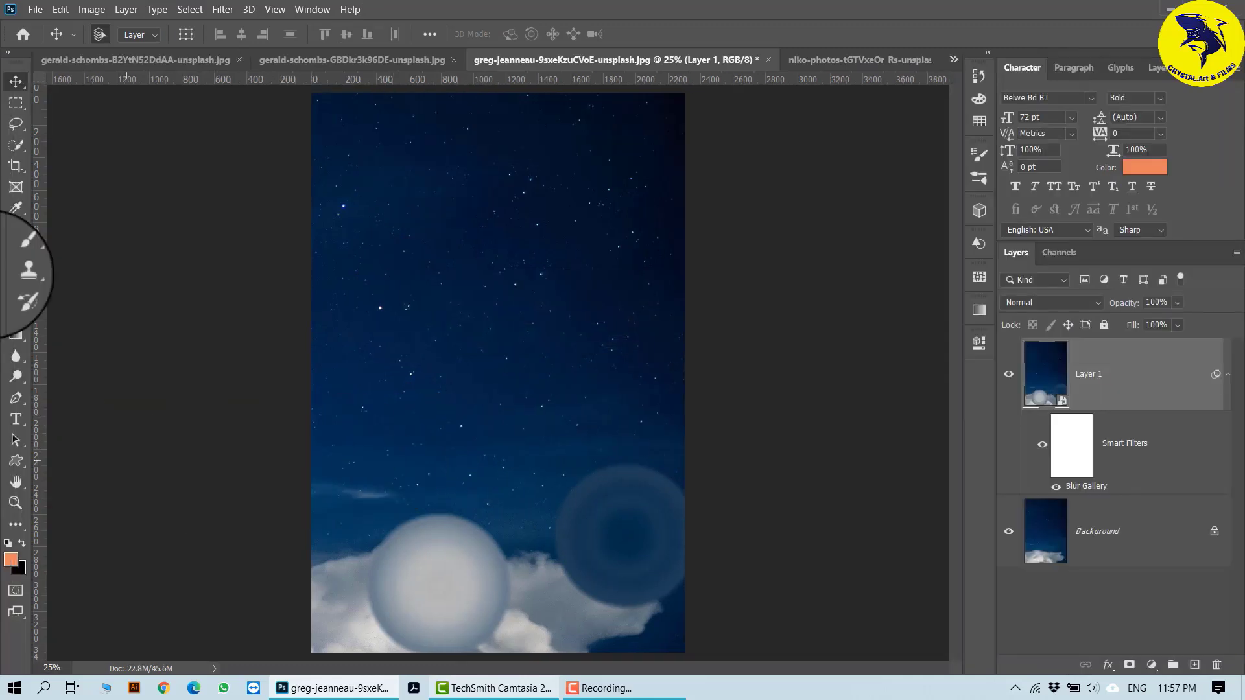
Switch to the first shark image, hide Layer 1 and select the Background copy layer.
left_click(154, 57)
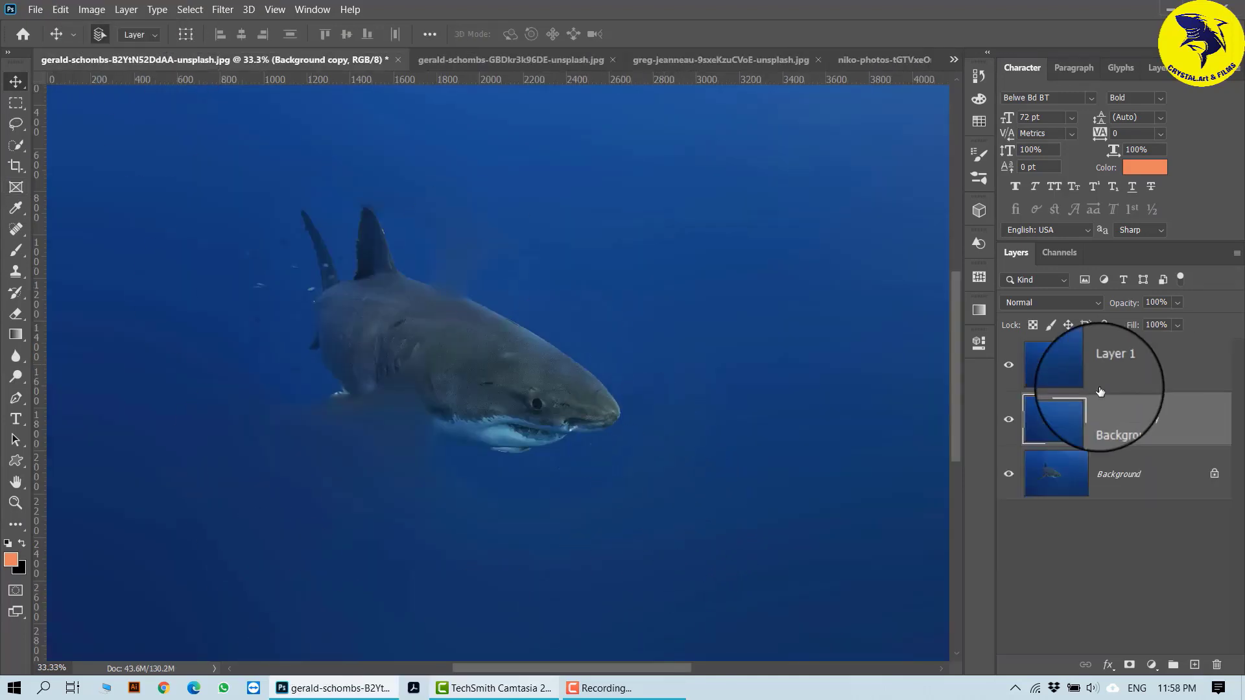
left_click(1085, 378)
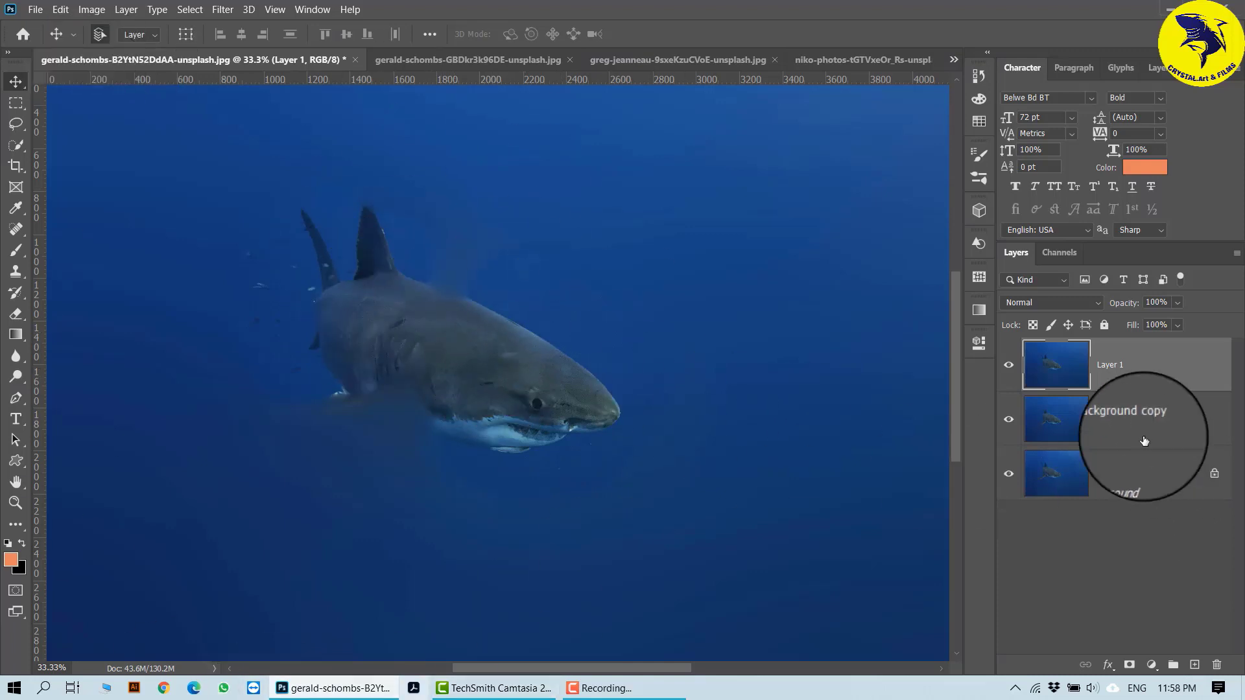
left_click(1009, 361)
left_click(1009, 419)
left_click(1157, 428)
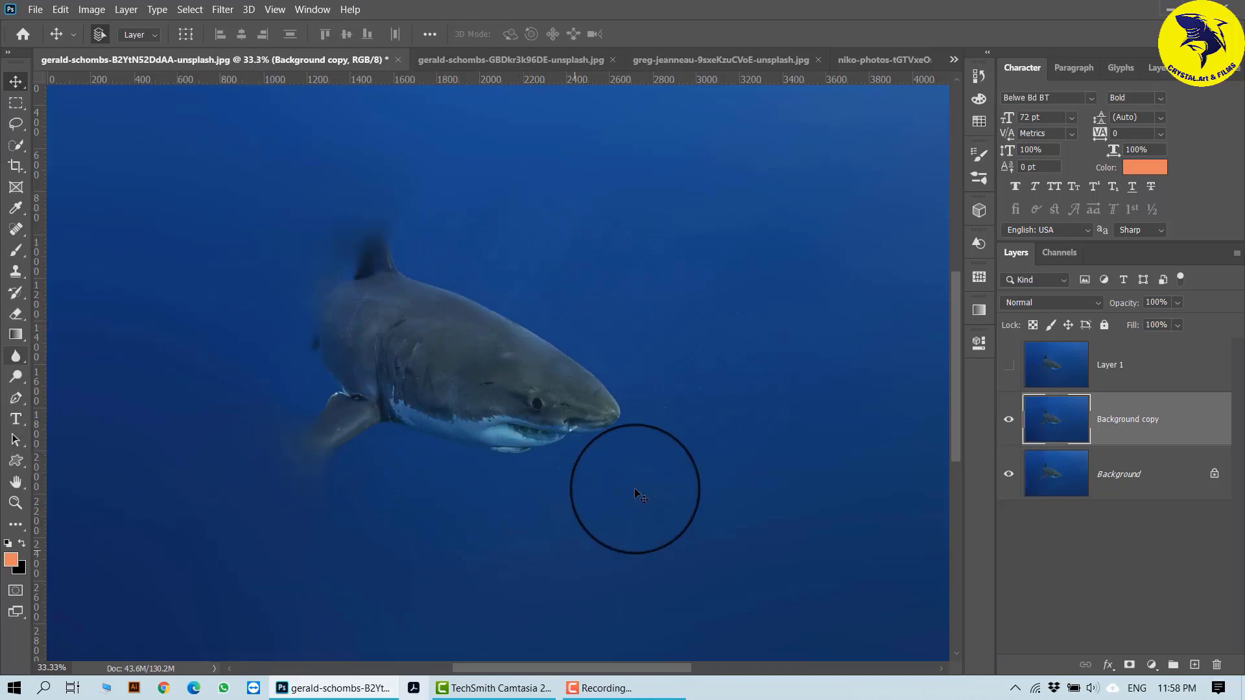
Review the image of the shark above the sandy seabed and the starry sky image, along with the available Blur Gallery filters.
left_click(496, 60)
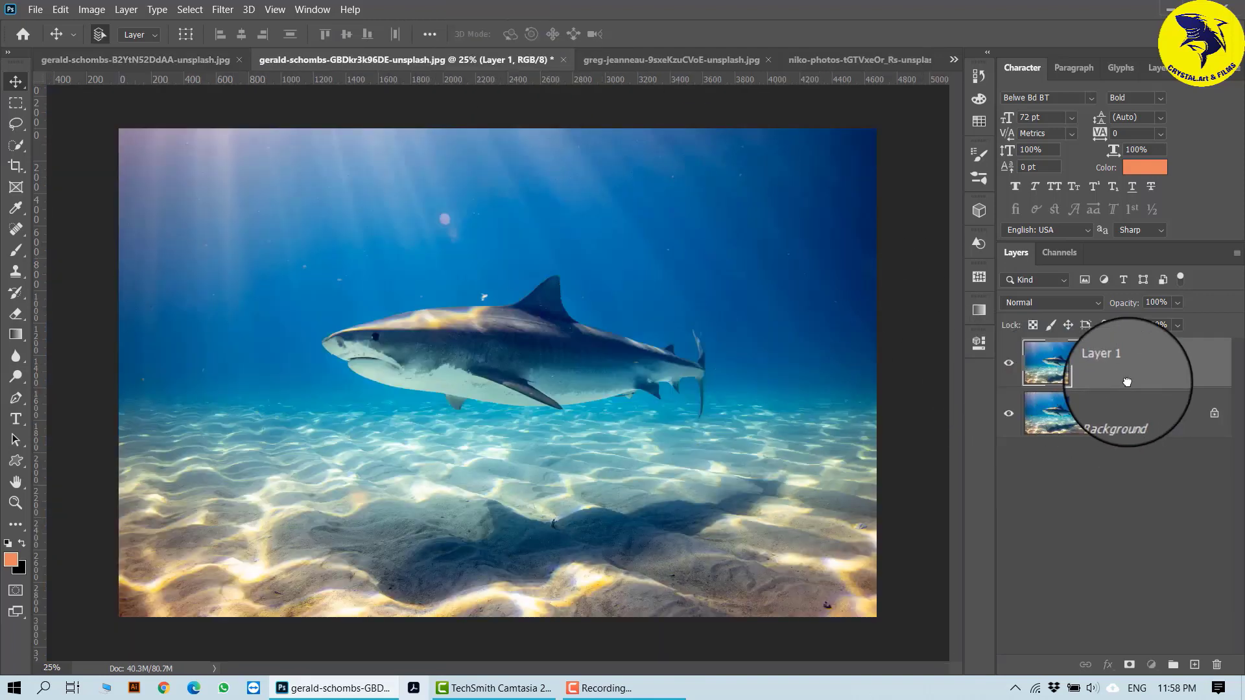
left_click(194, 5)
left_click(221, 11)
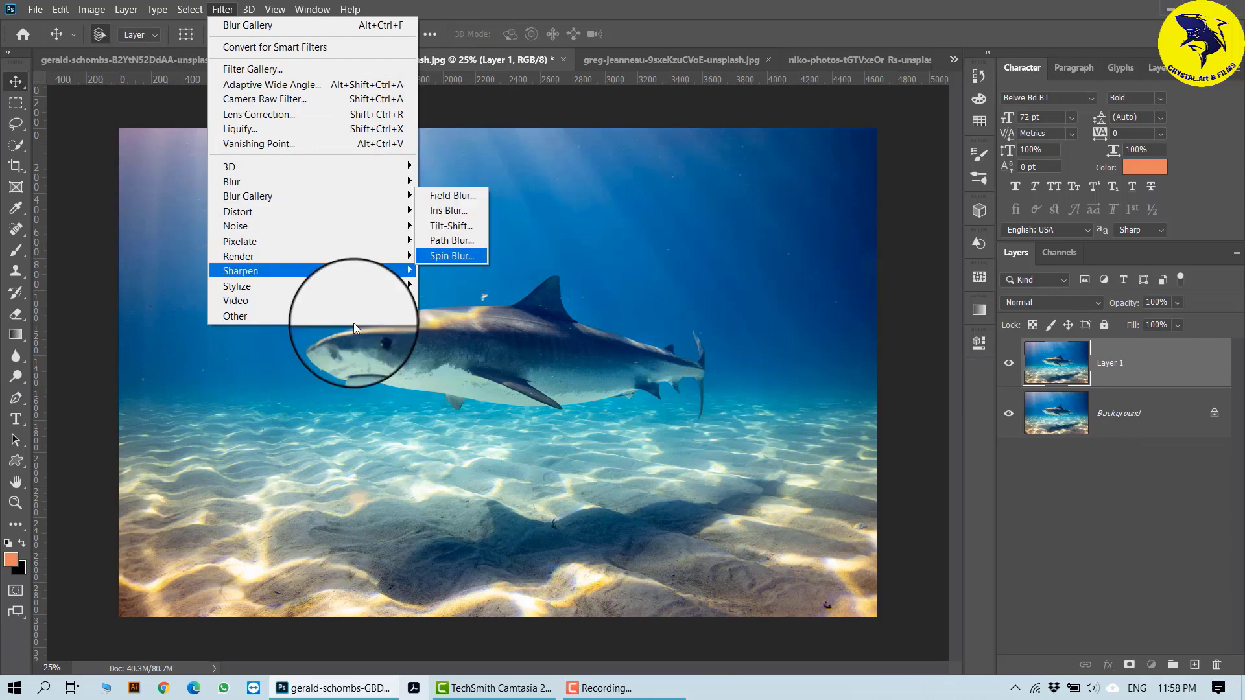
left_click(338, 467)
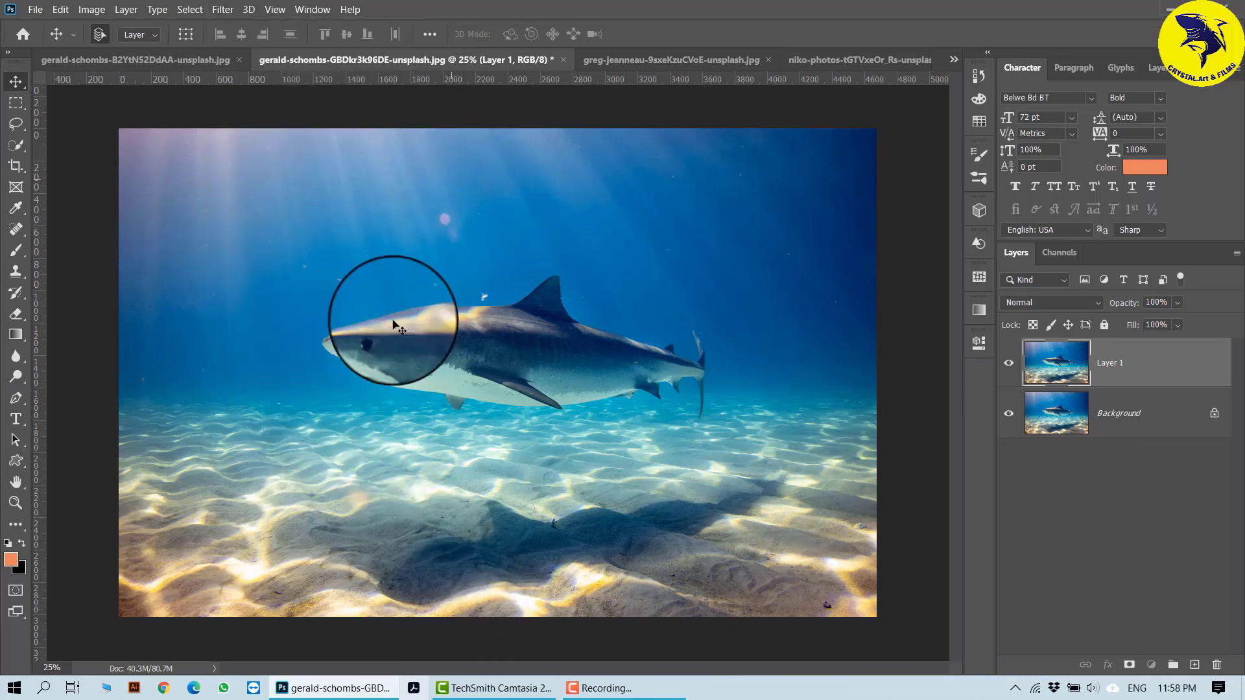
left_click(680, 58)
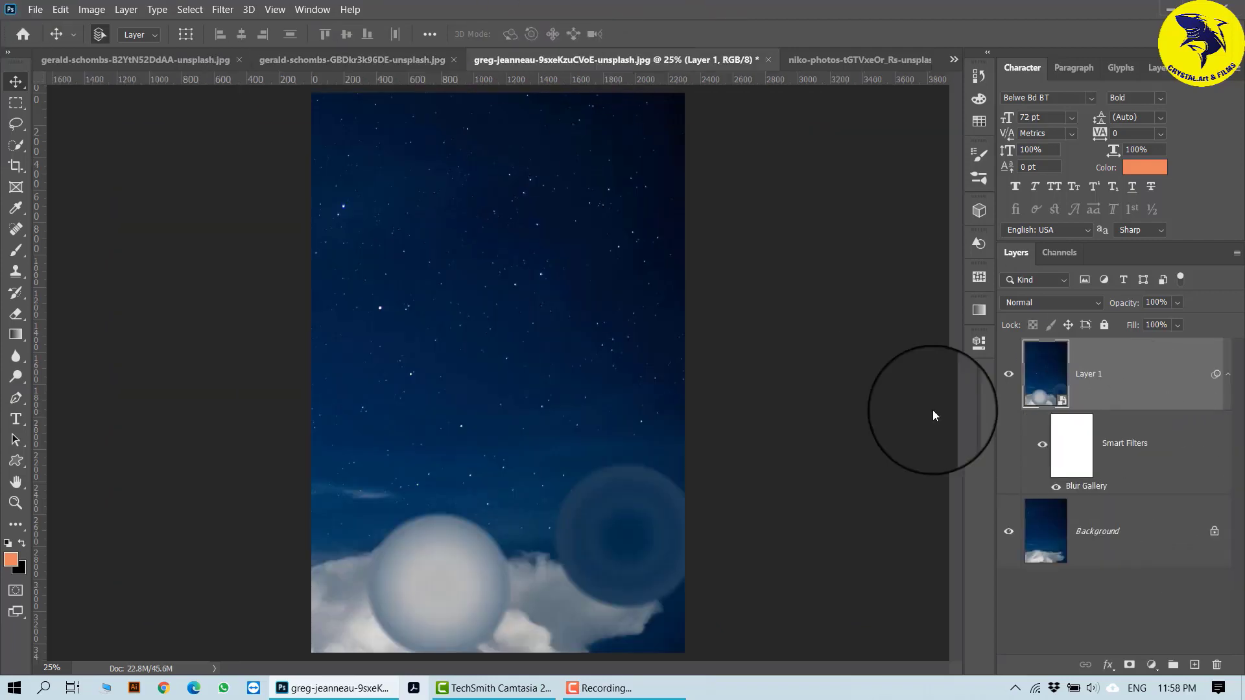
left_click(221, 10)
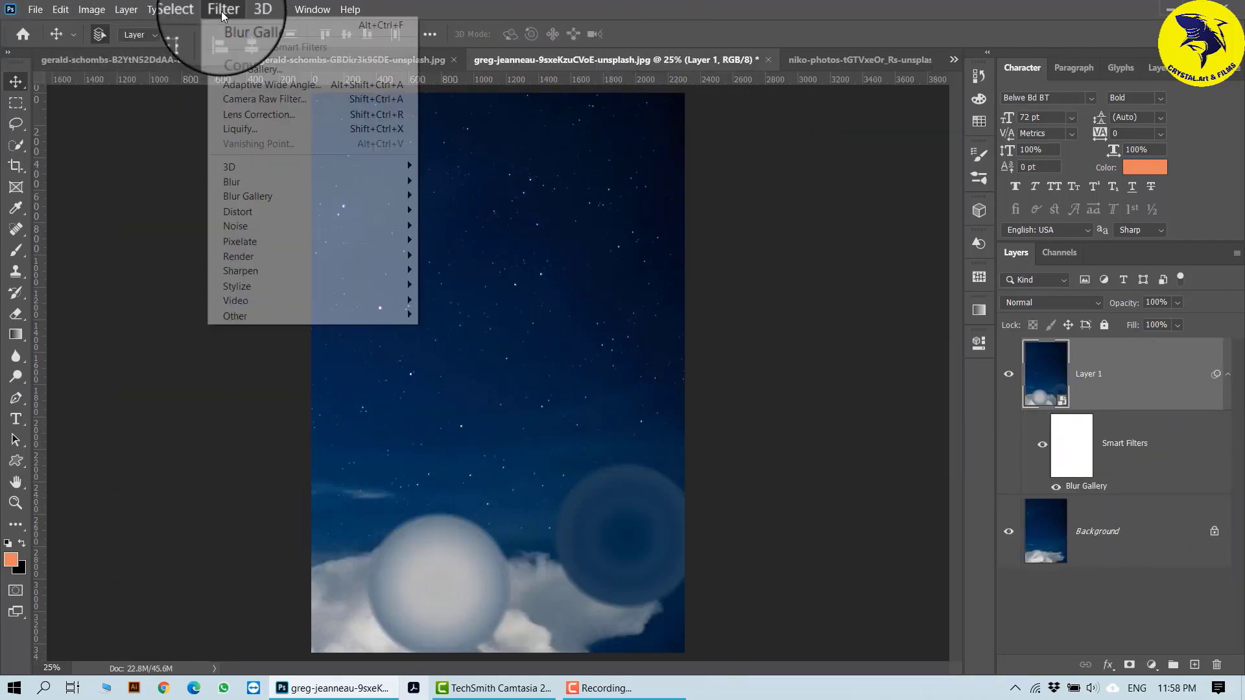
mouse_move(330, 196)
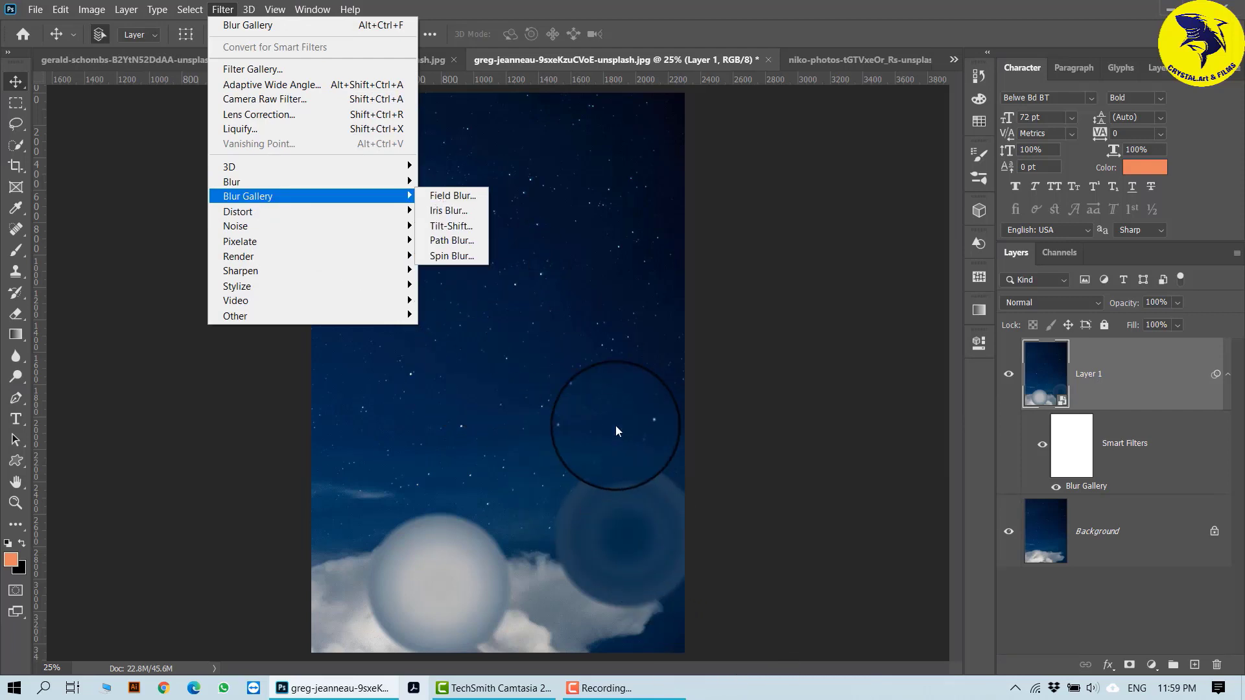
left_click(622, 506)
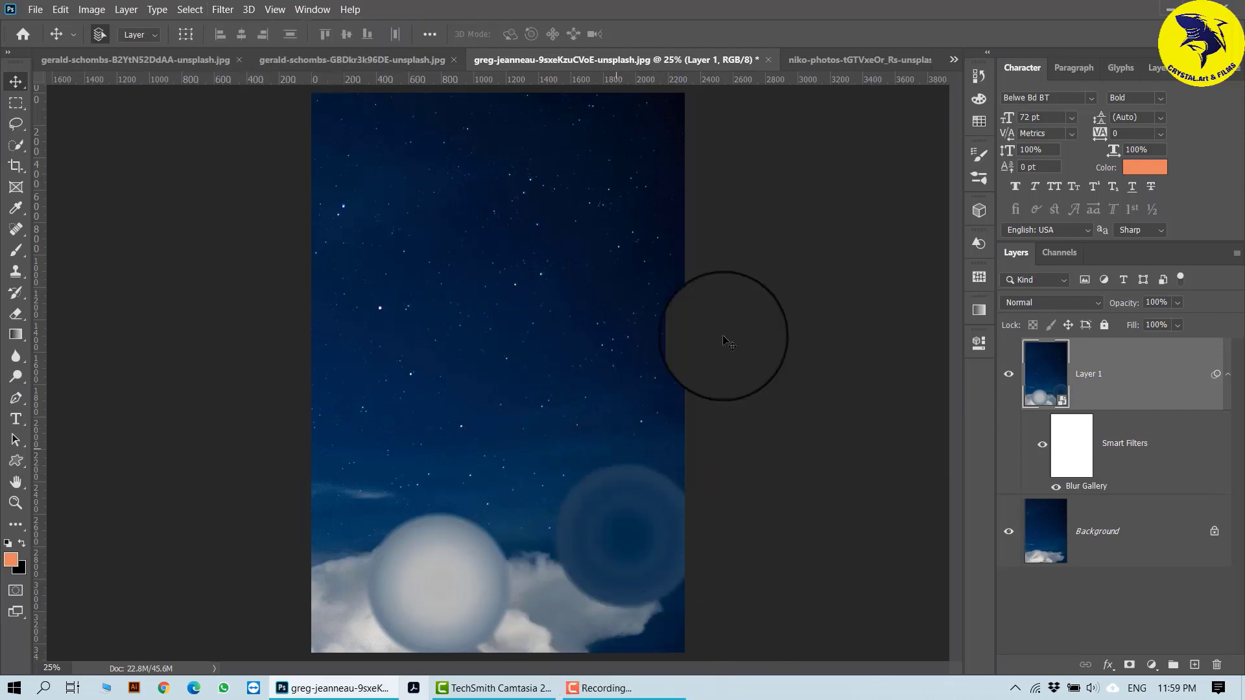
Review the tree image and look through the available Blur Gallery, Blur and Render filters.
left_click(872, 59)
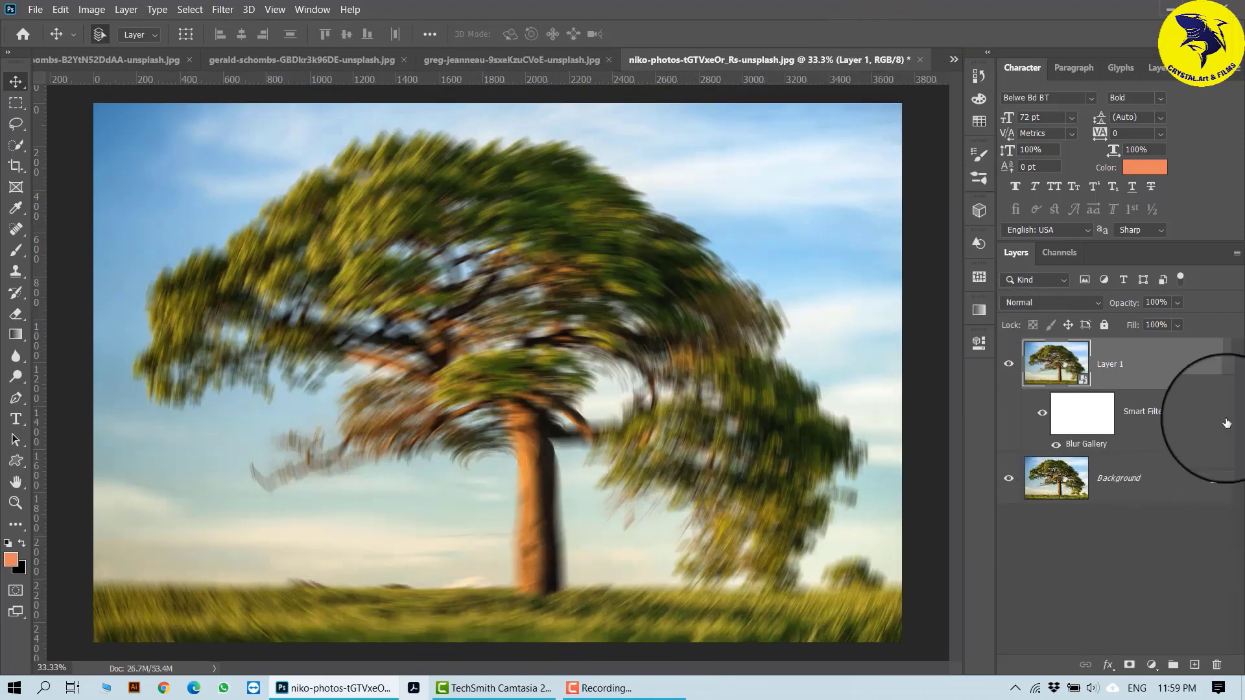
left_click(222, 9)
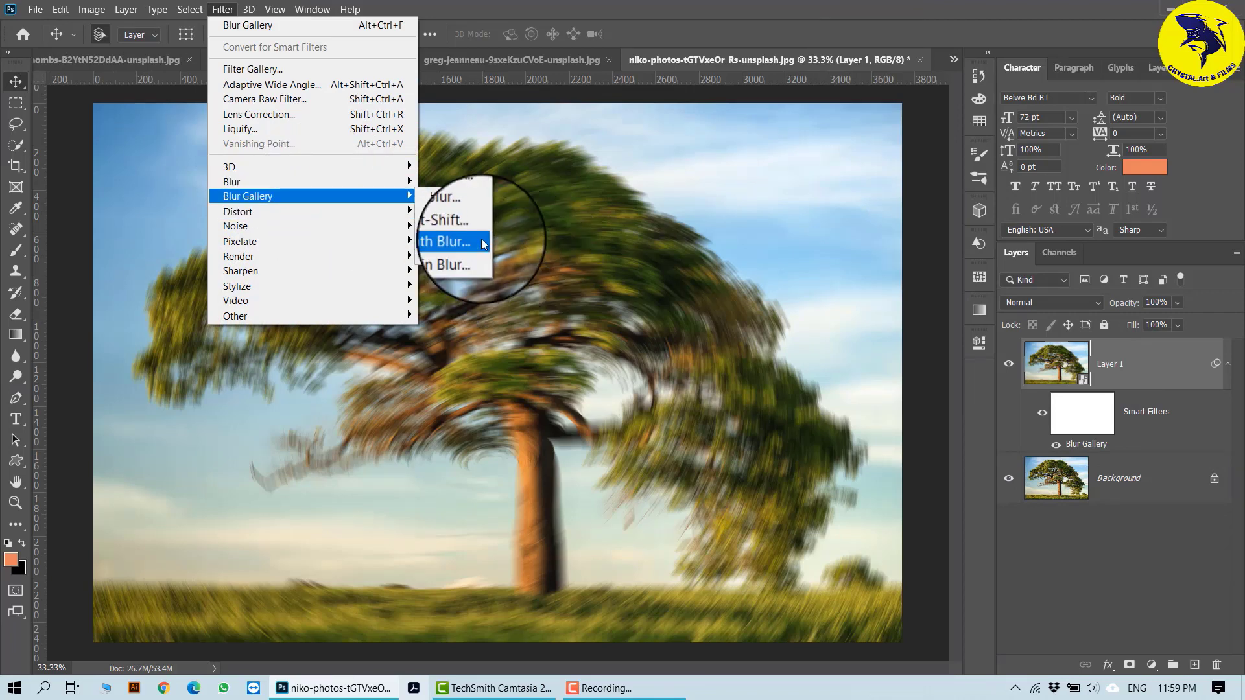
left_click(262, 494)
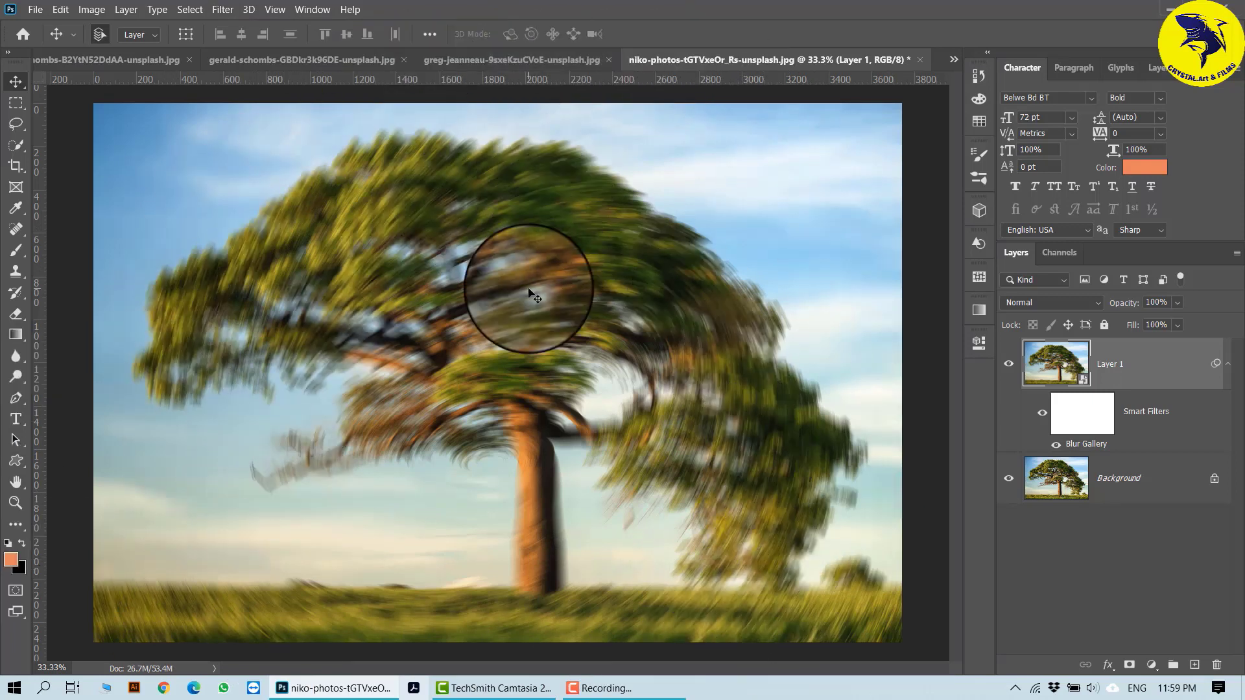
left_click(222, 9)
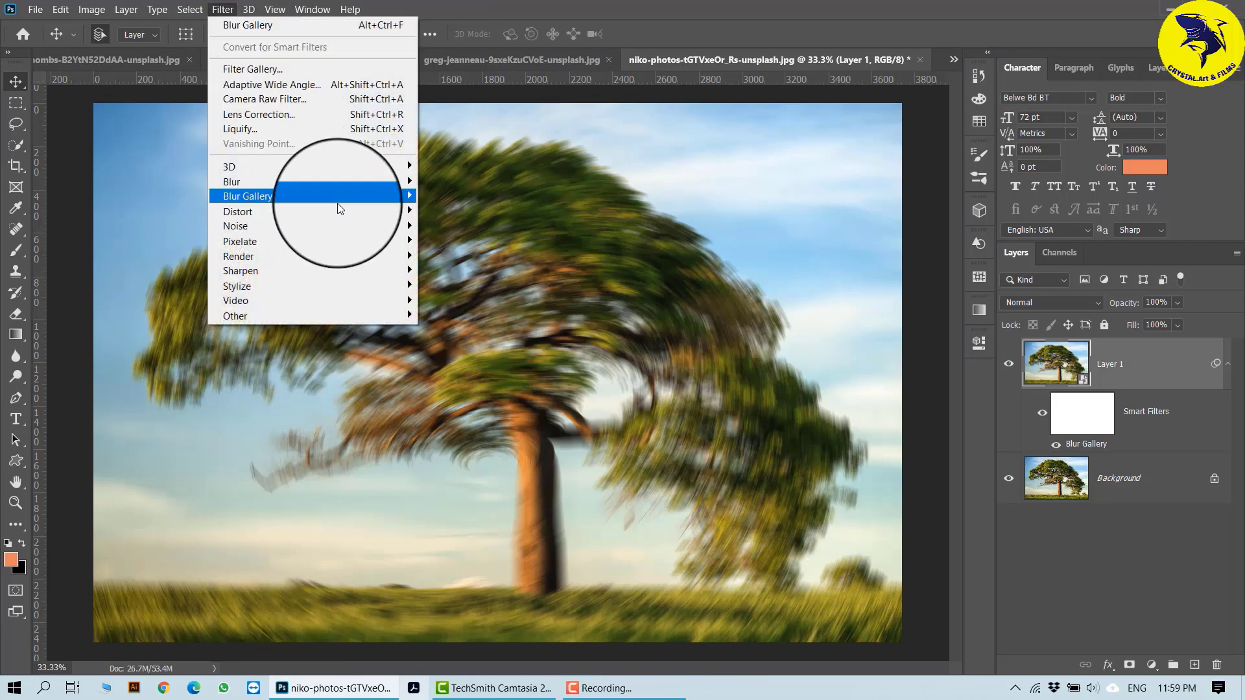
mouse_move(337, 204)
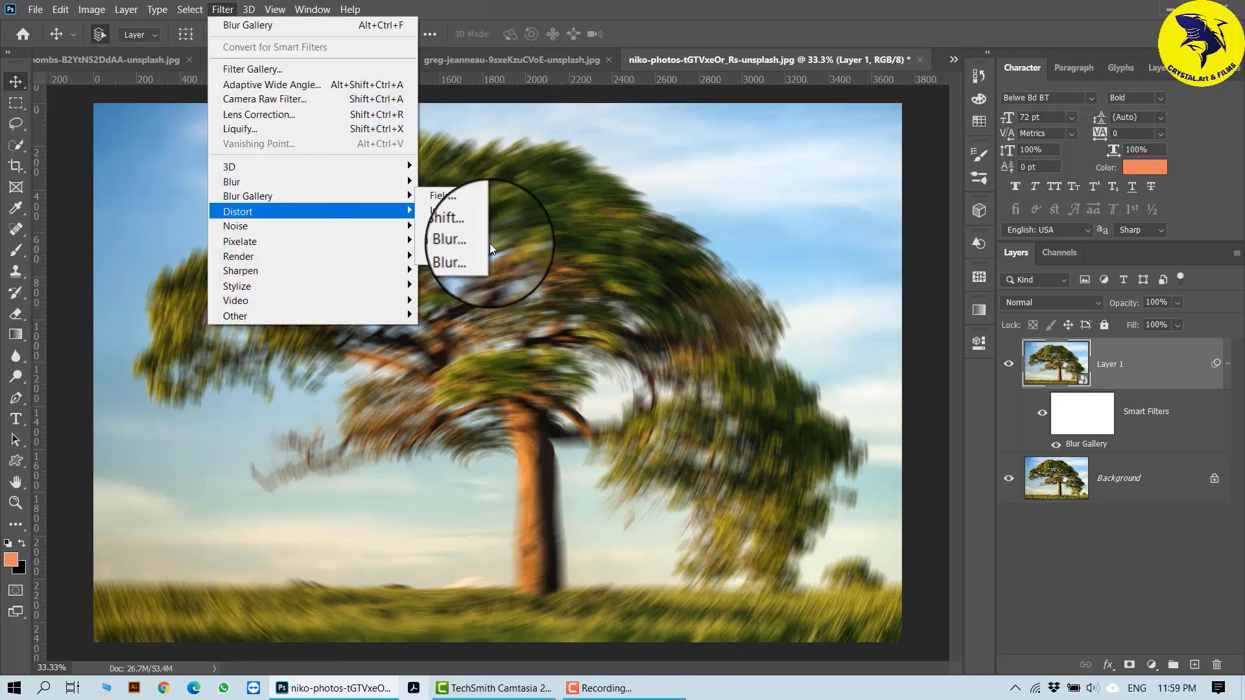
mouse_move(344, 181)
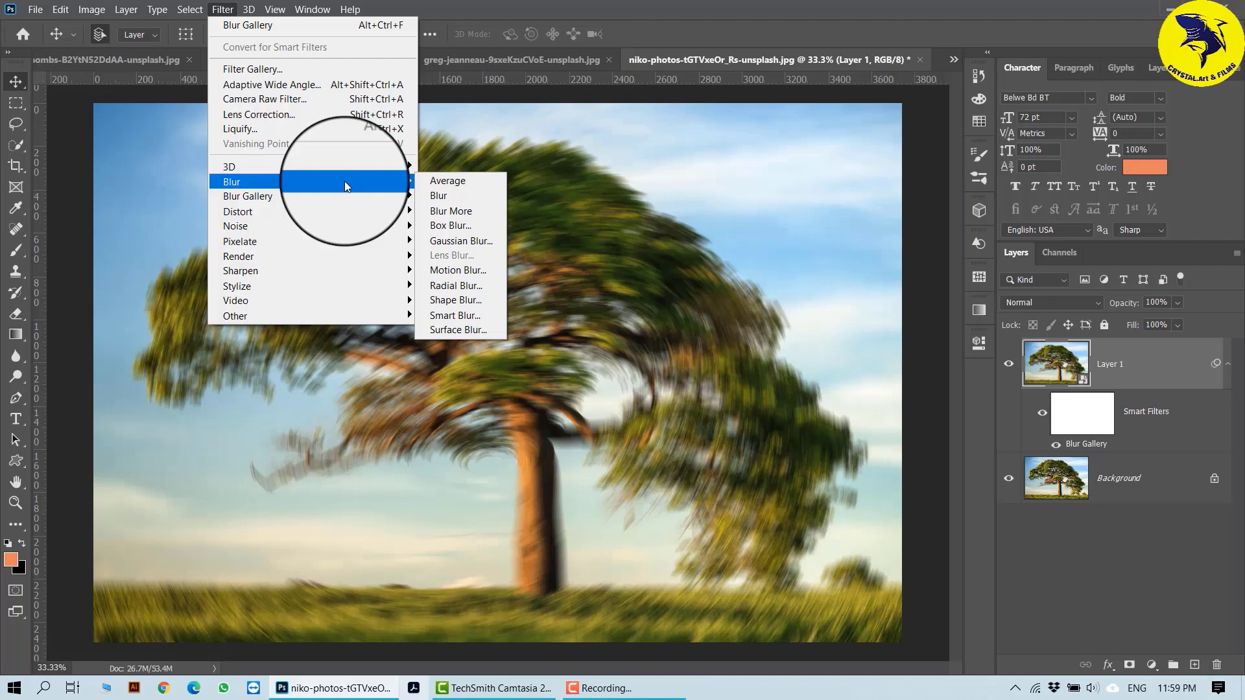
mouse_move(290, 243)
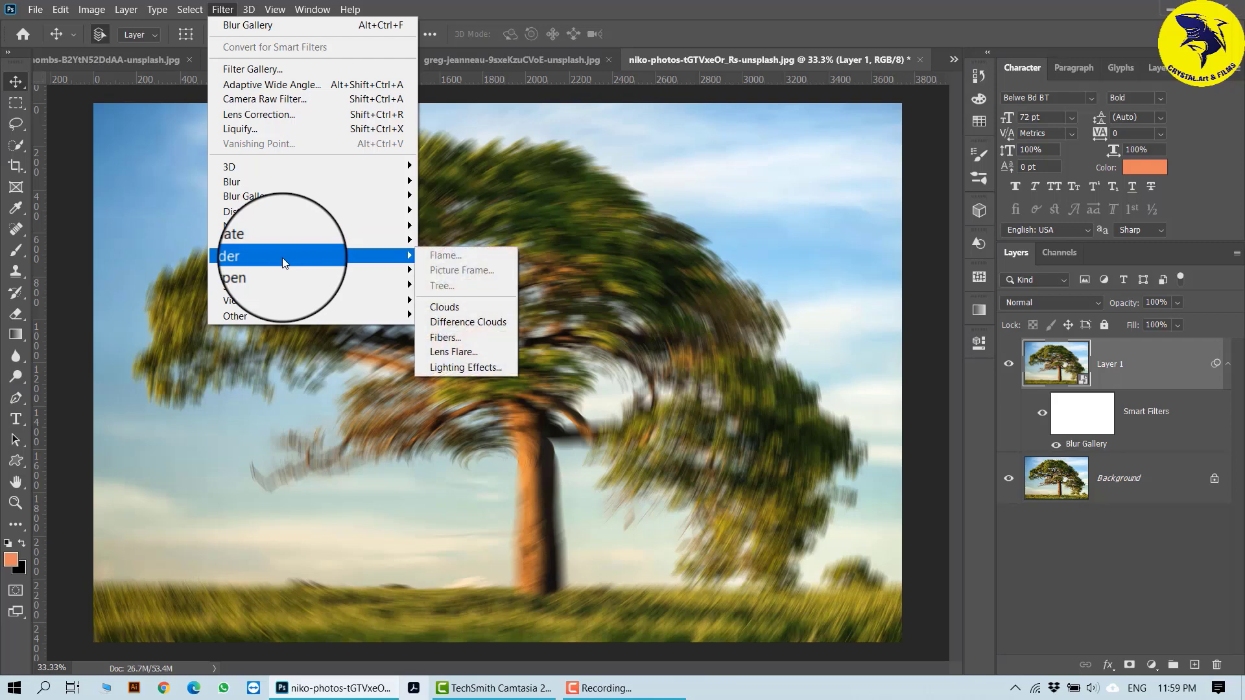
left_click(581, 259)
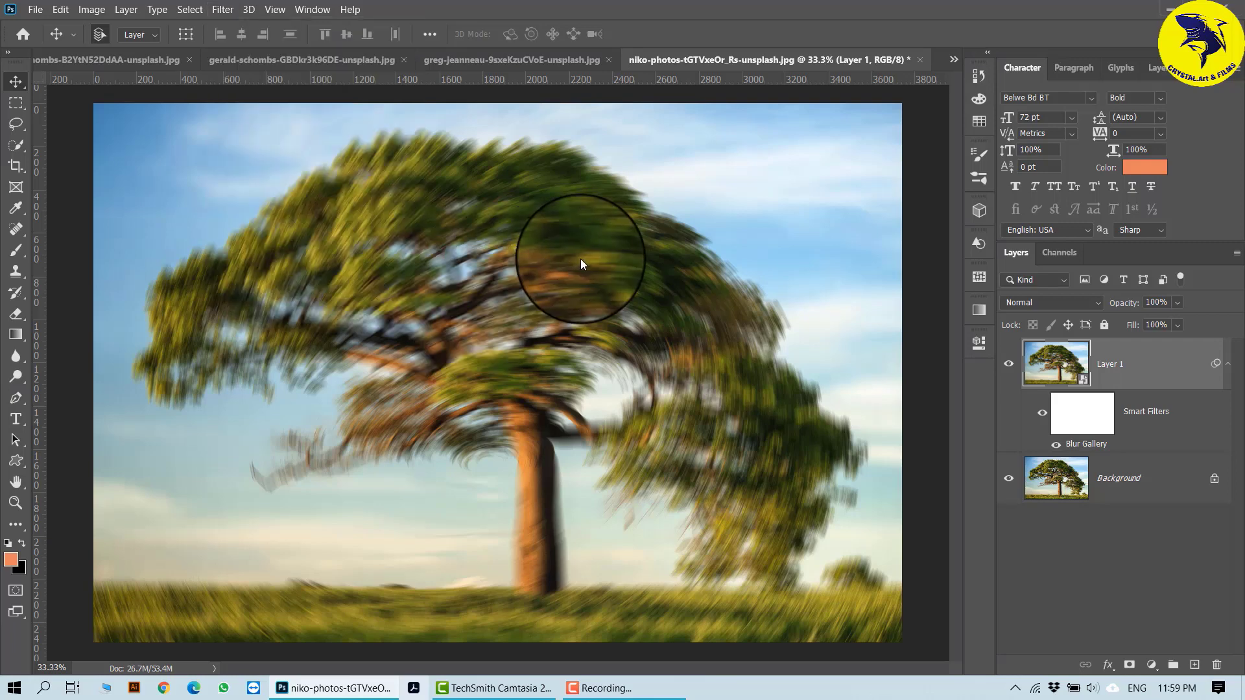